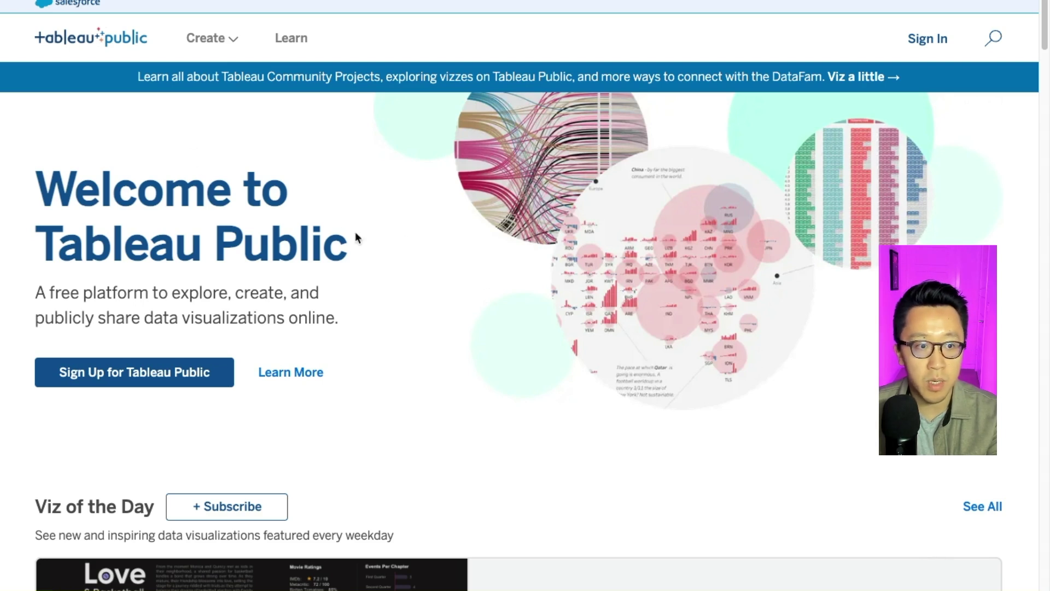
Open the Sign Up form for a free Tableau Public account from the home page.
left_click(121, 381)
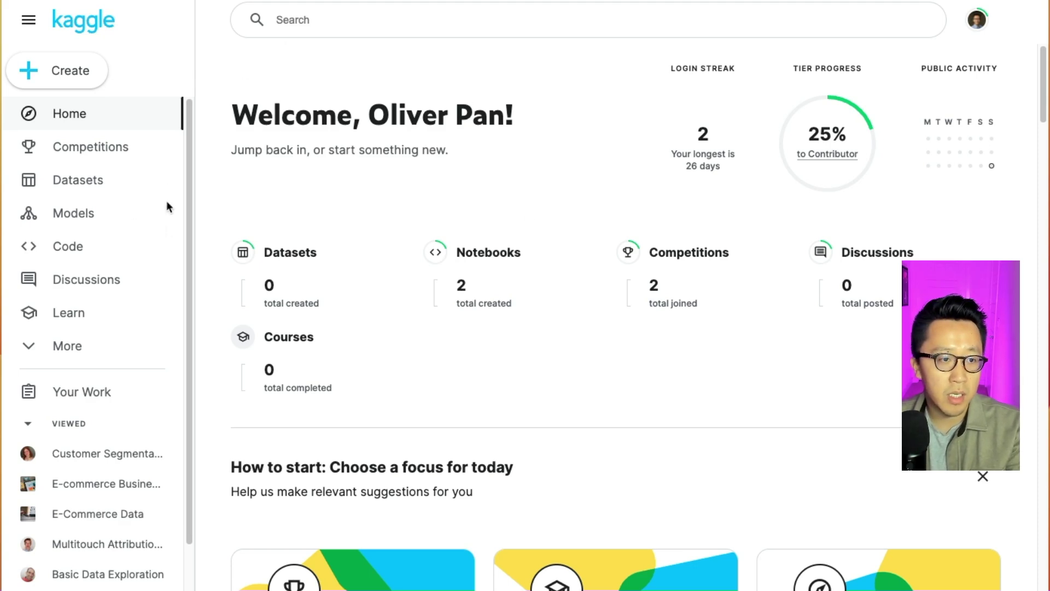
Browse Kaggle Datasets and review the E-commerce Business Transaction dataset's Data Card.
left_click(67, 185)
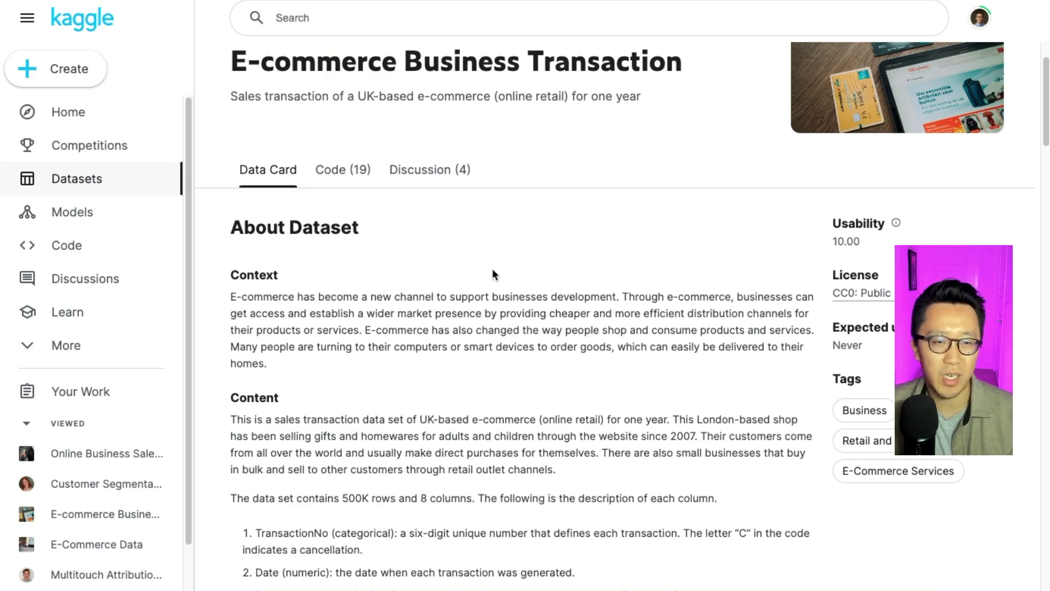
scroll(459, 274, "down", 5)
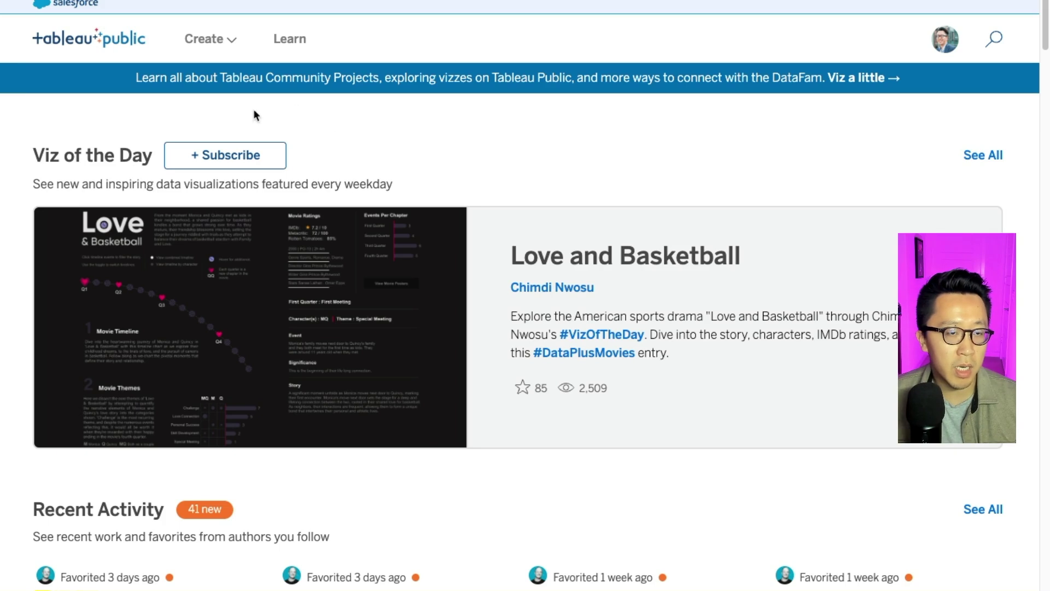
Create a Web Authoring workbook from the uploaded Sales Transaction v.4a.csv file in Downloads.
left_click(227, 37)
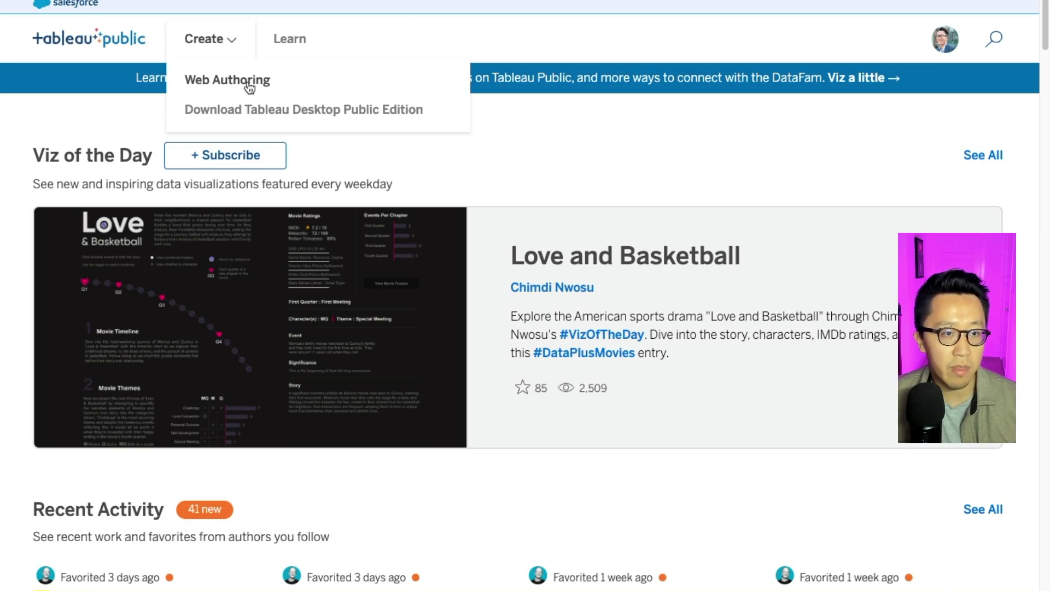
left_click(225, 87)
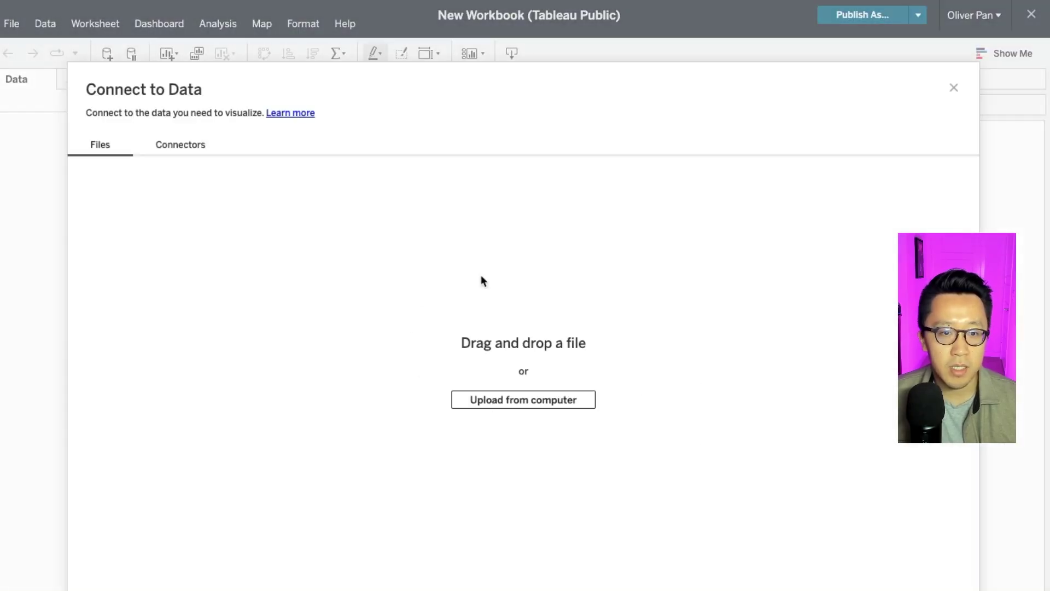
left_click(498, 408)
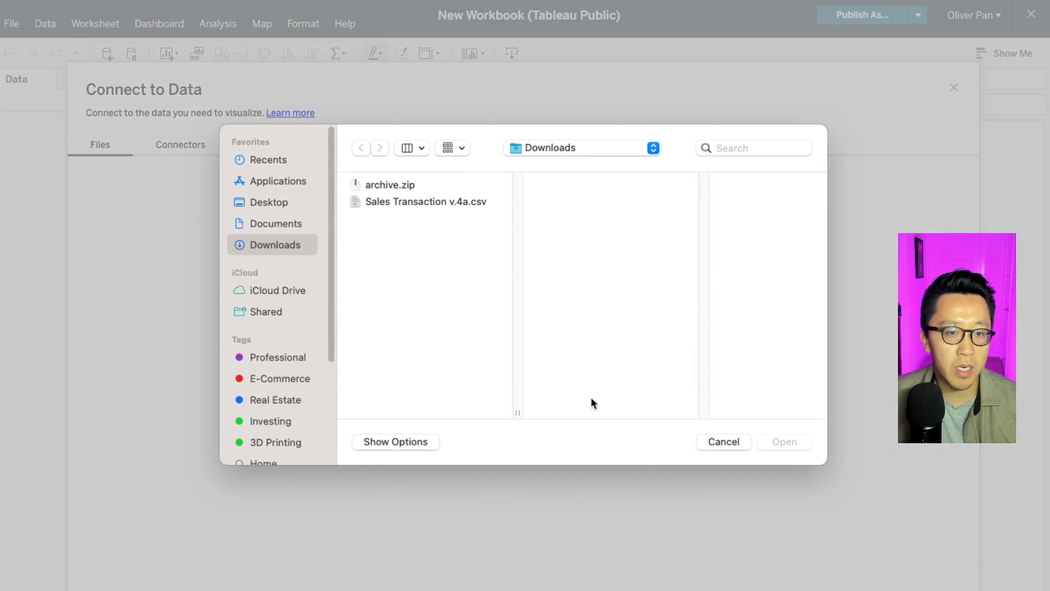
left_click(378, 201)
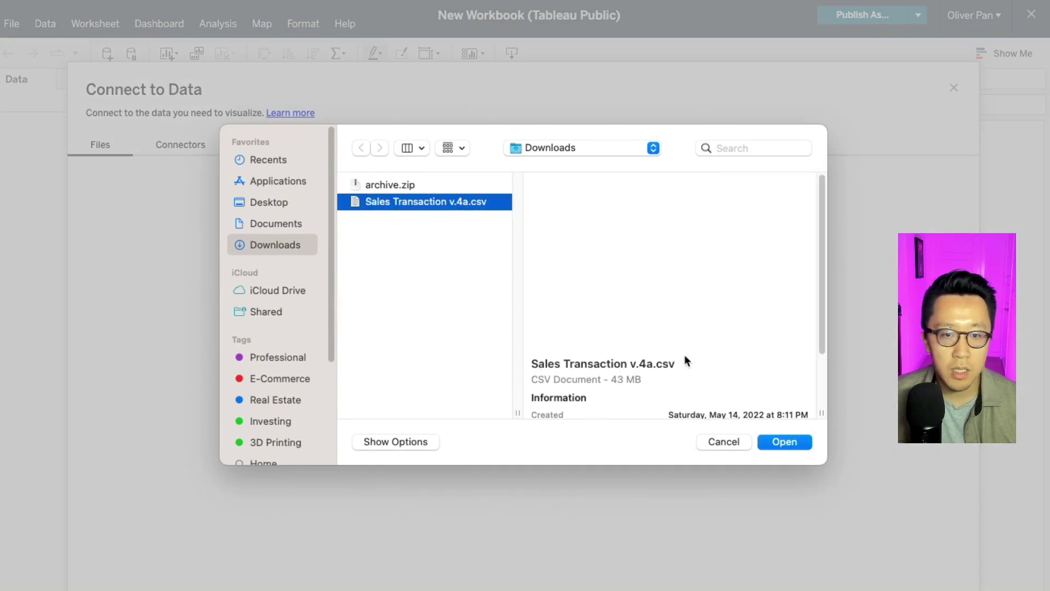
left_click(789, 442)
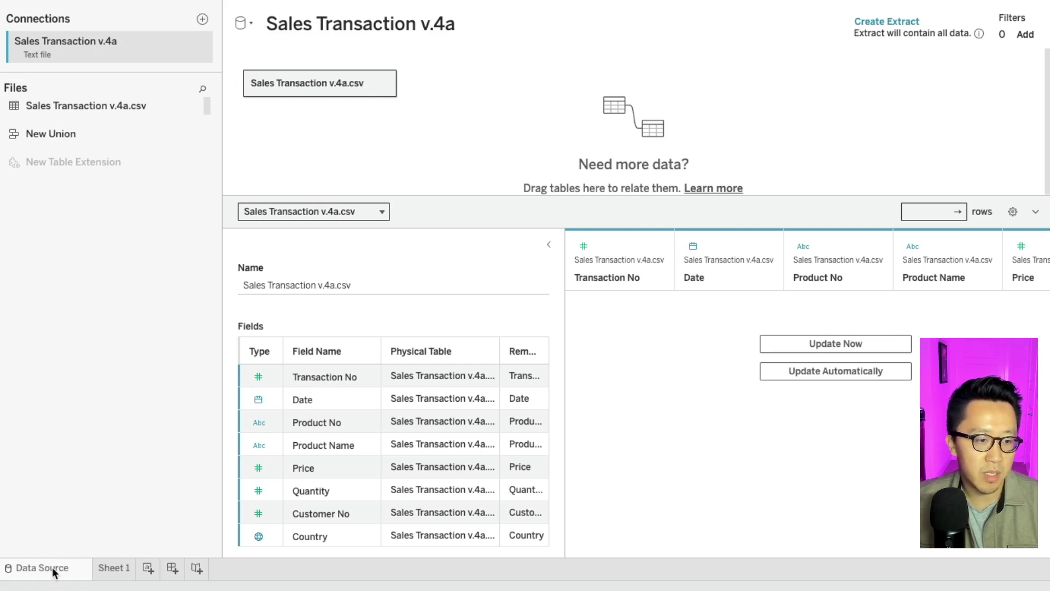
Leave the Data Source page for the empty Sheet 1 worksheet.
left_click(22, 570)
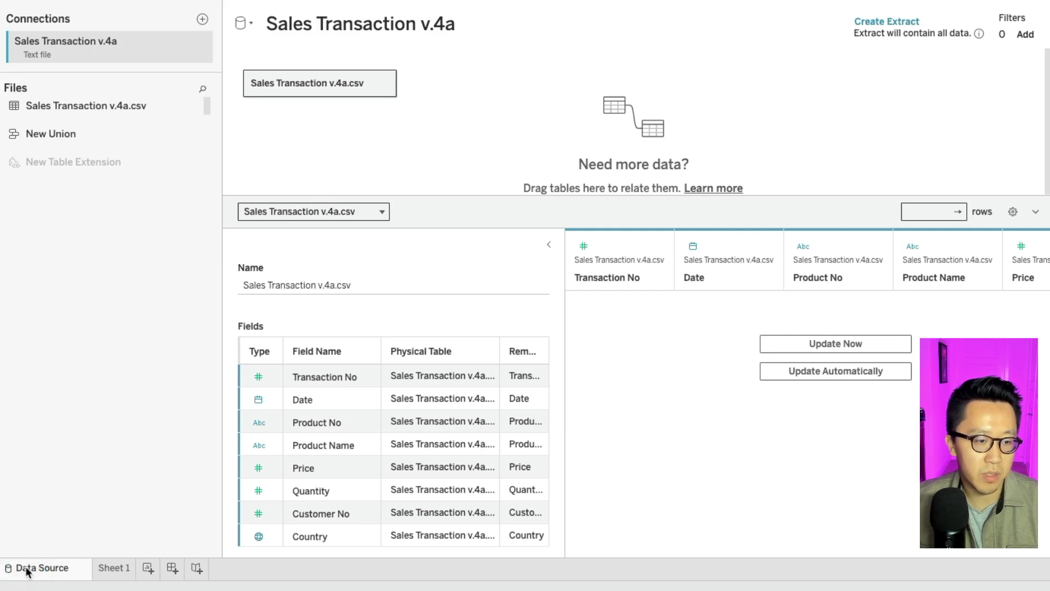
left_click(105, 569)
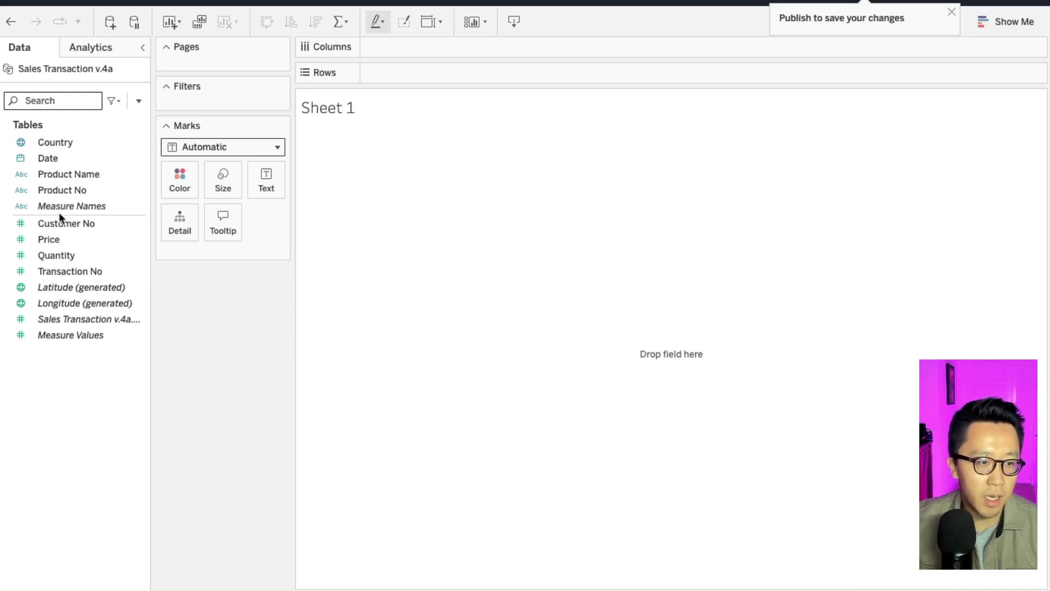
Tabulate SUM(Quantity) by Country, sorted descending by Quantity, with United Kingdom on top.
left_click_drag(55, 142, 421, 74)
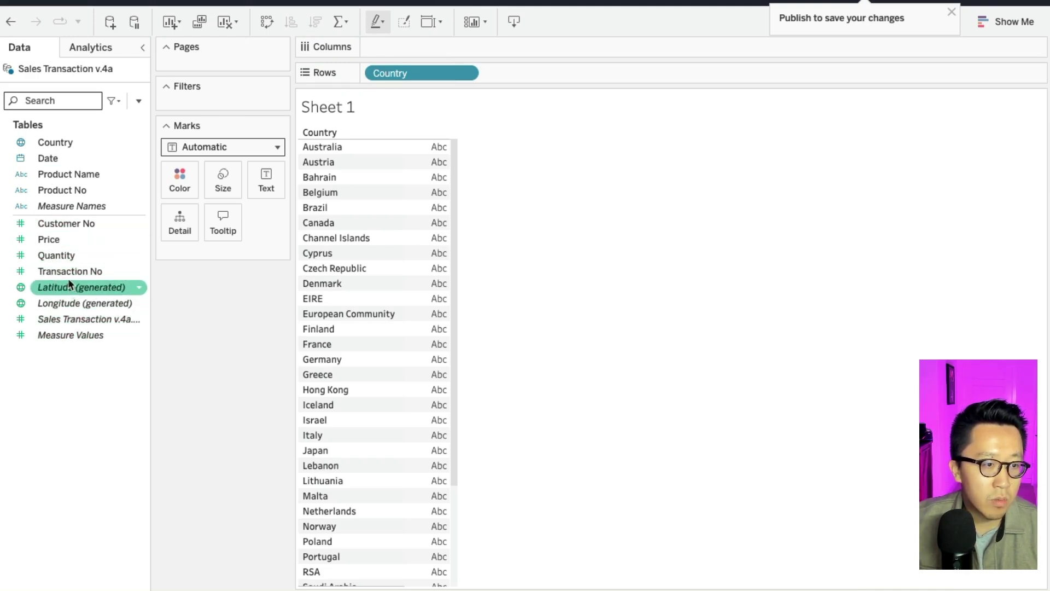
left_click_drag(50, 256, 431, 222)
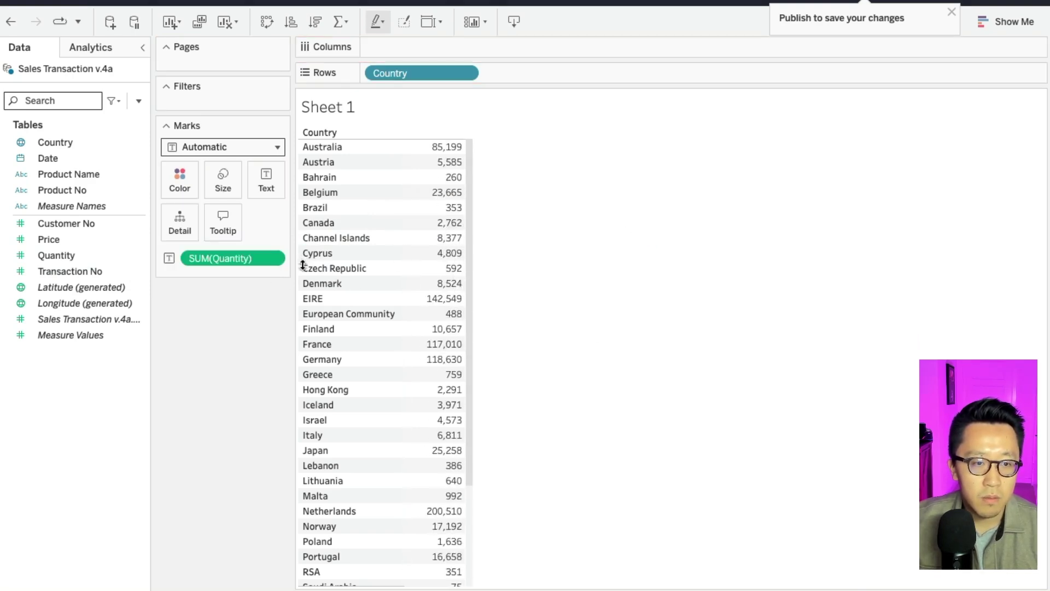
left_click(470, 72)
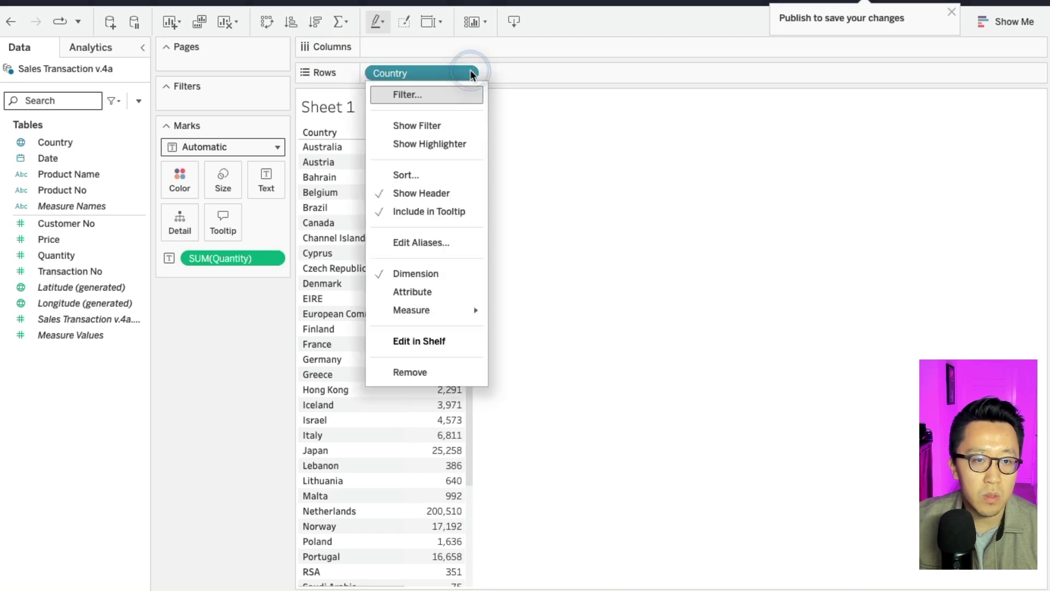
left_click(421, 175)
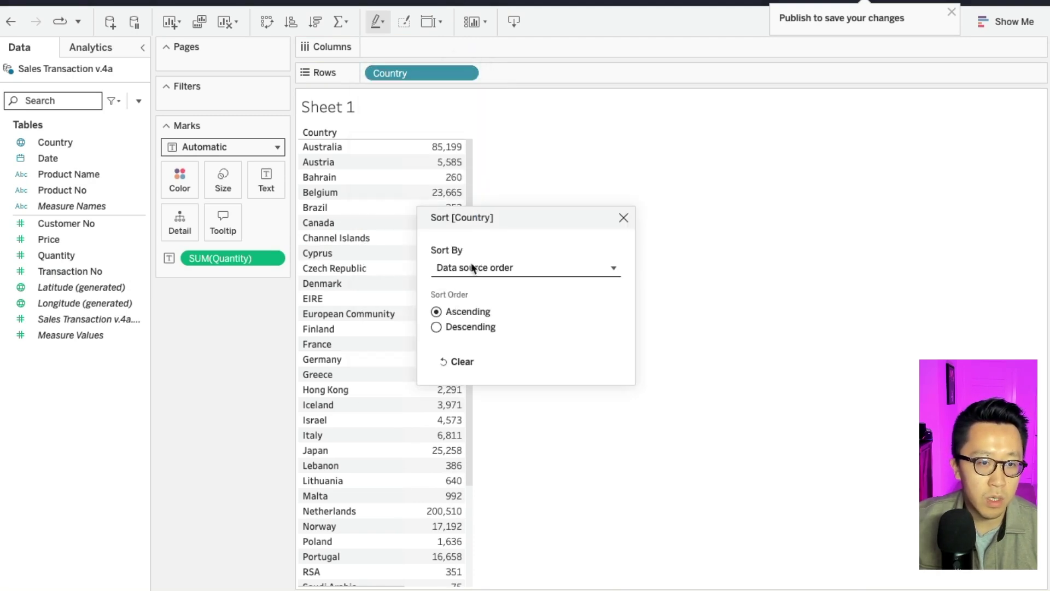
left_click(496, 268)
left_click(495, 323)
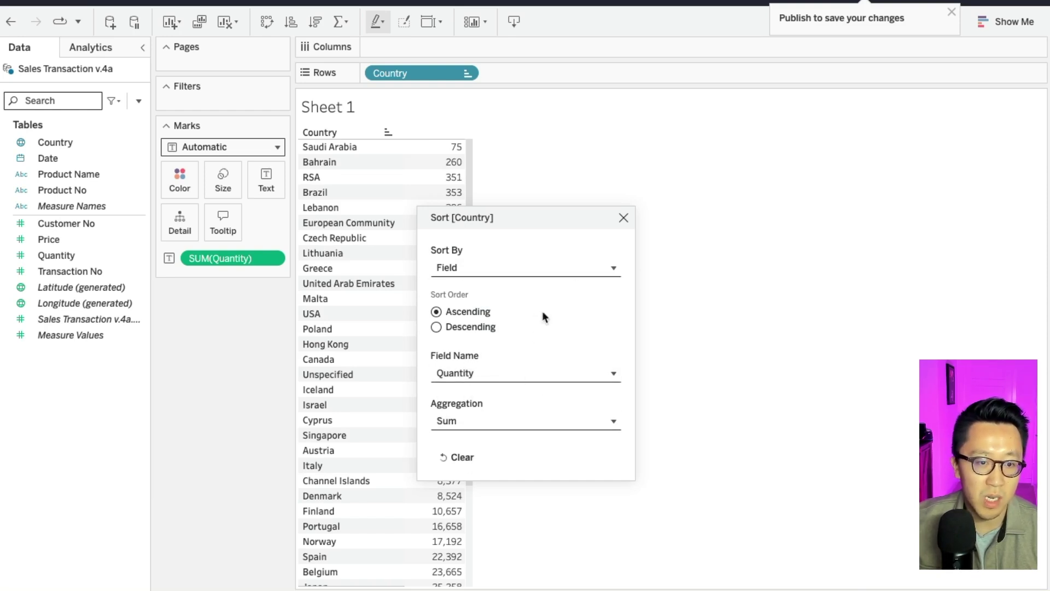
left_click(455, 330)
left_click(625, 218)
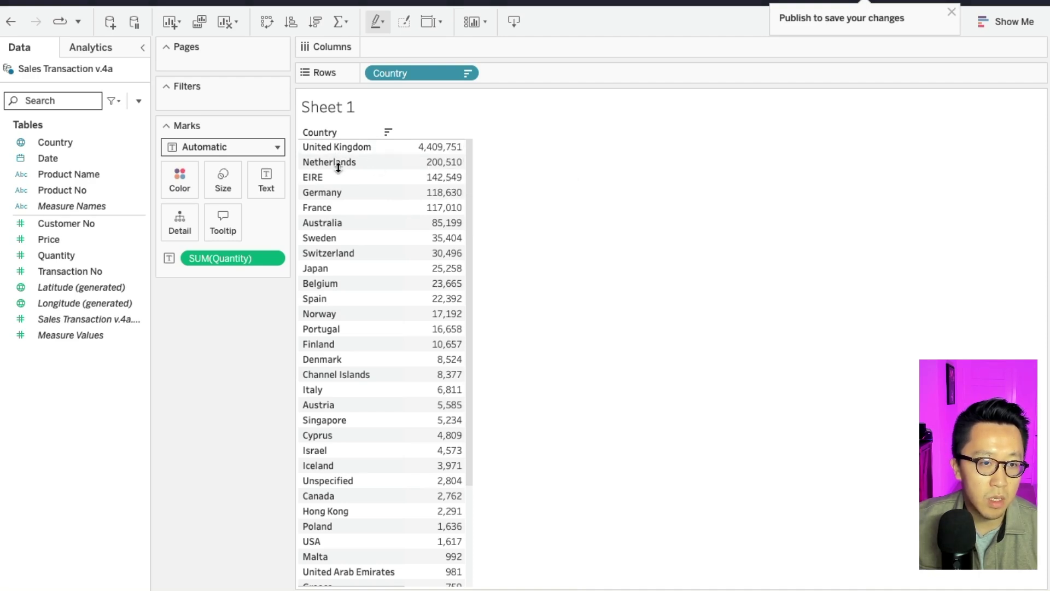
mouse_move(444, 167)
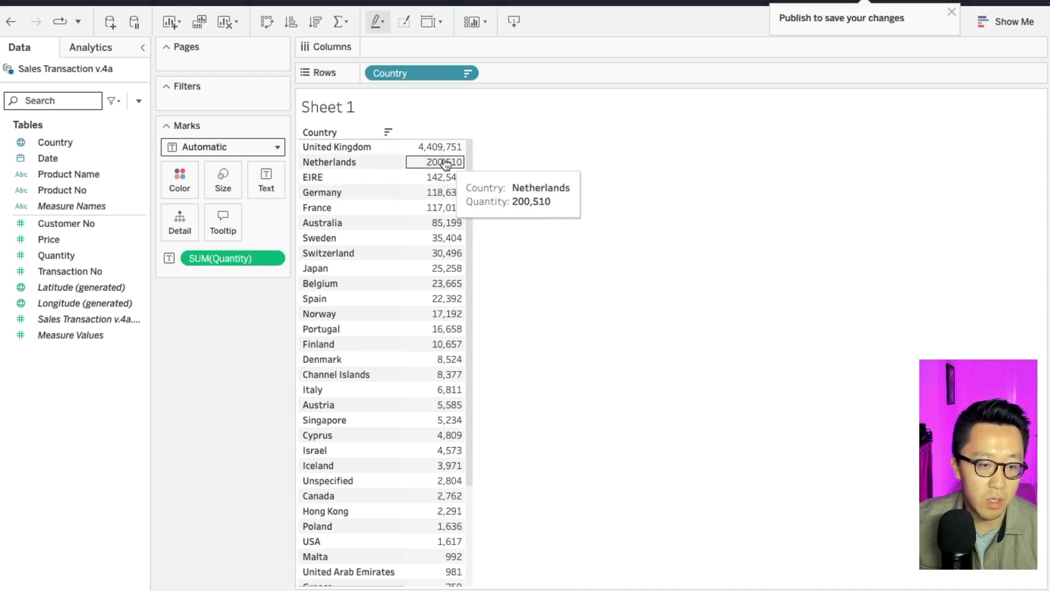
scroll(430, 287, "down", 1)
mouse_move(429, 287)
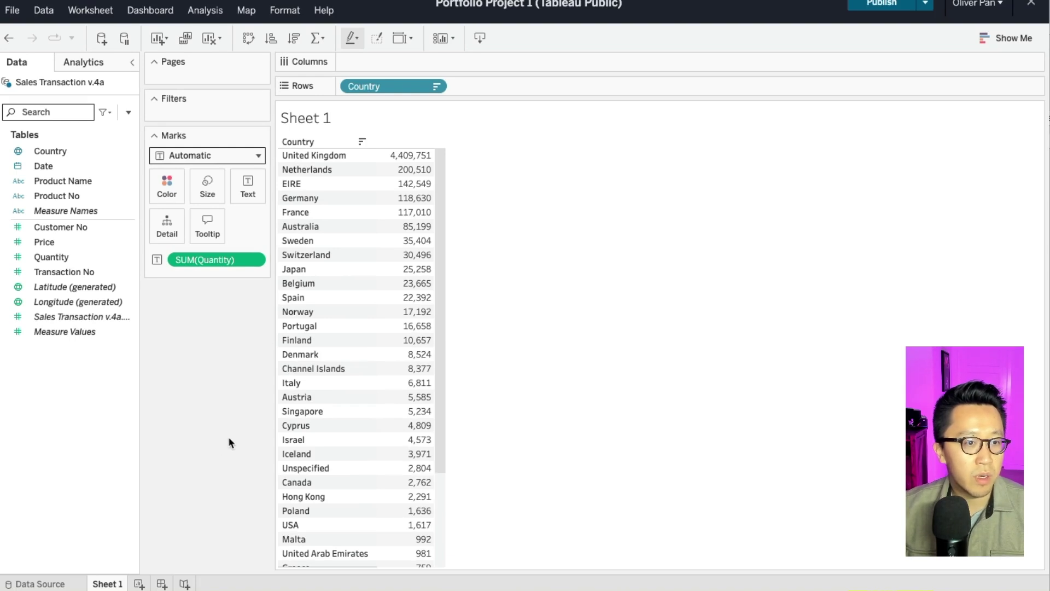
On a new Sheet 2, create a calculated field named Revenue with formula [Quantity]*[Price].
left_click(138, 584)
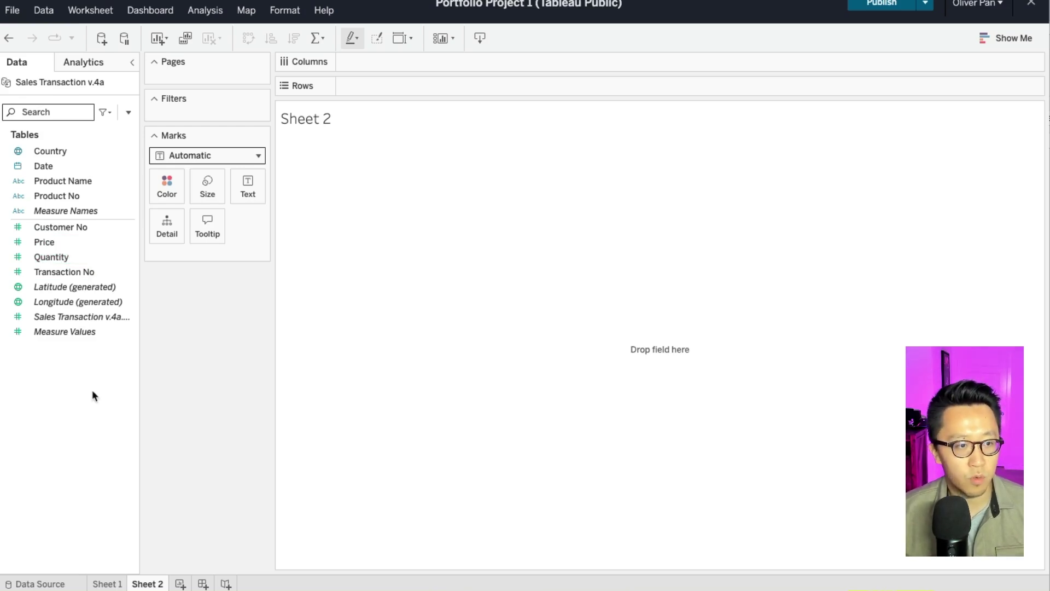
right_click(87, 258)
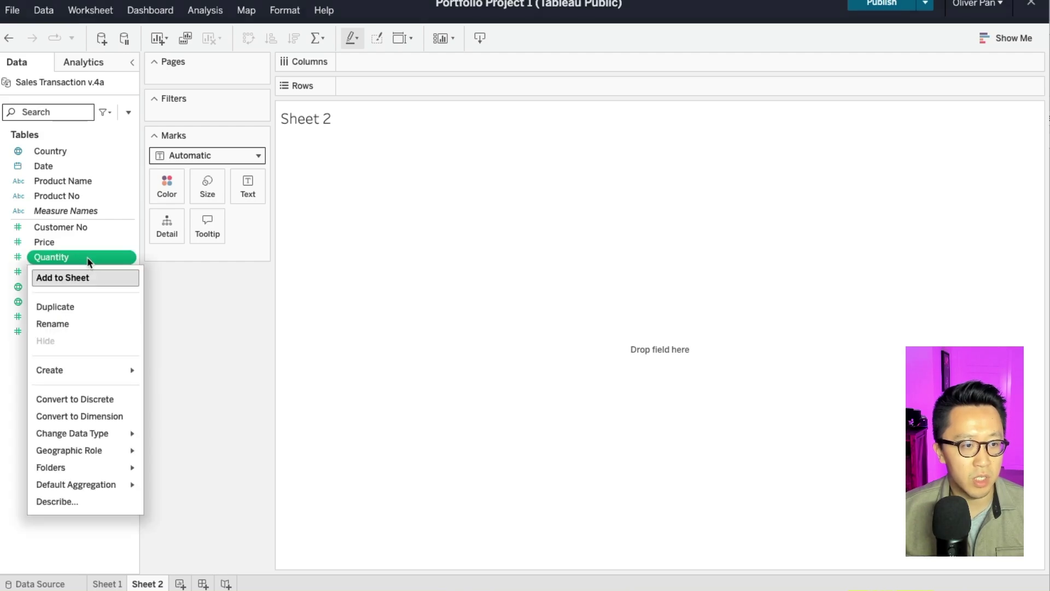
key("Escape")
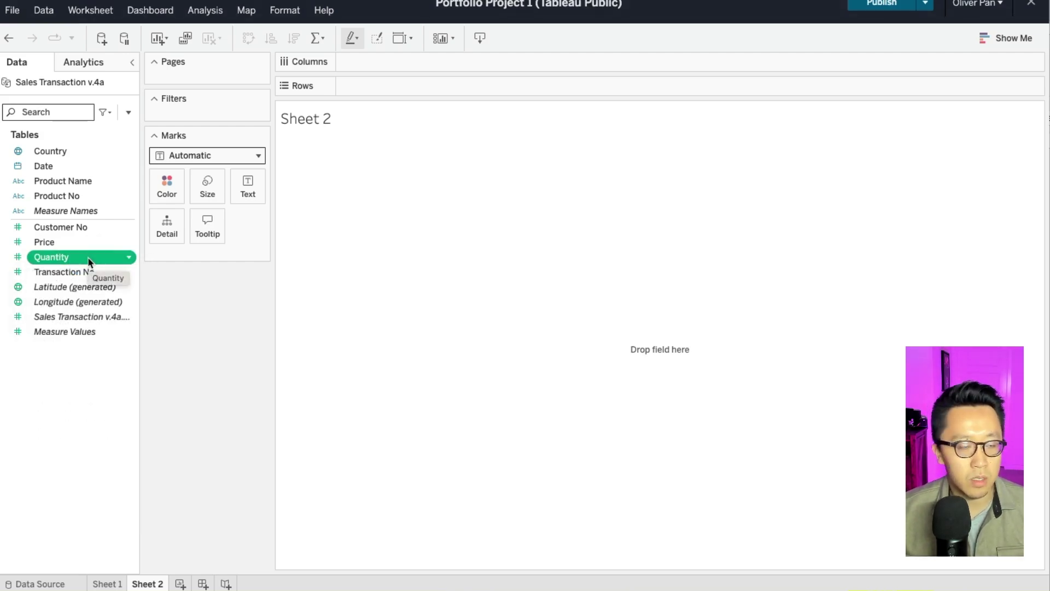
right_click(89, 262)
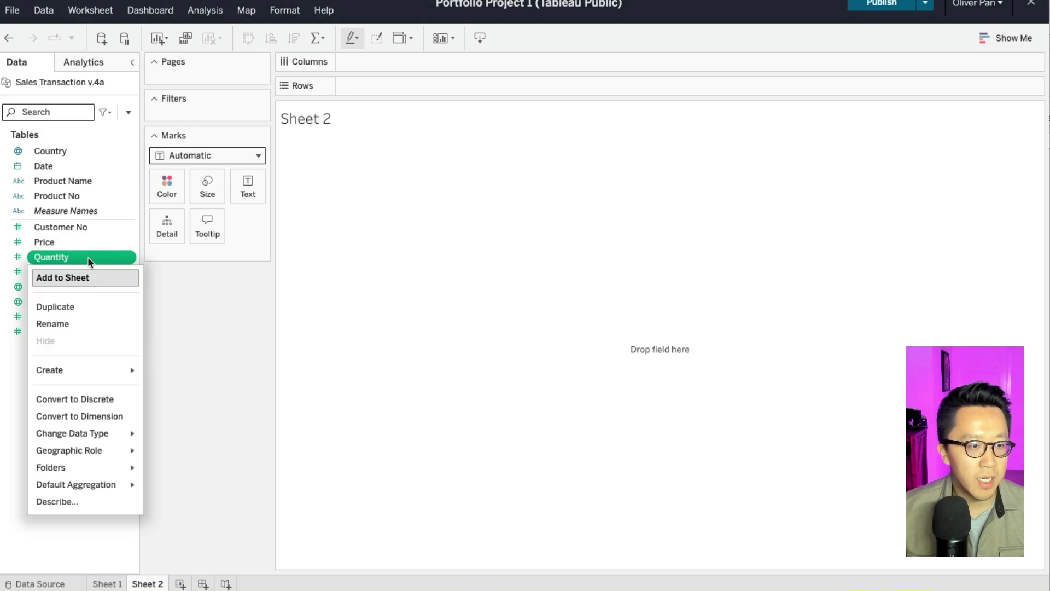
mouse_move(91, 376)
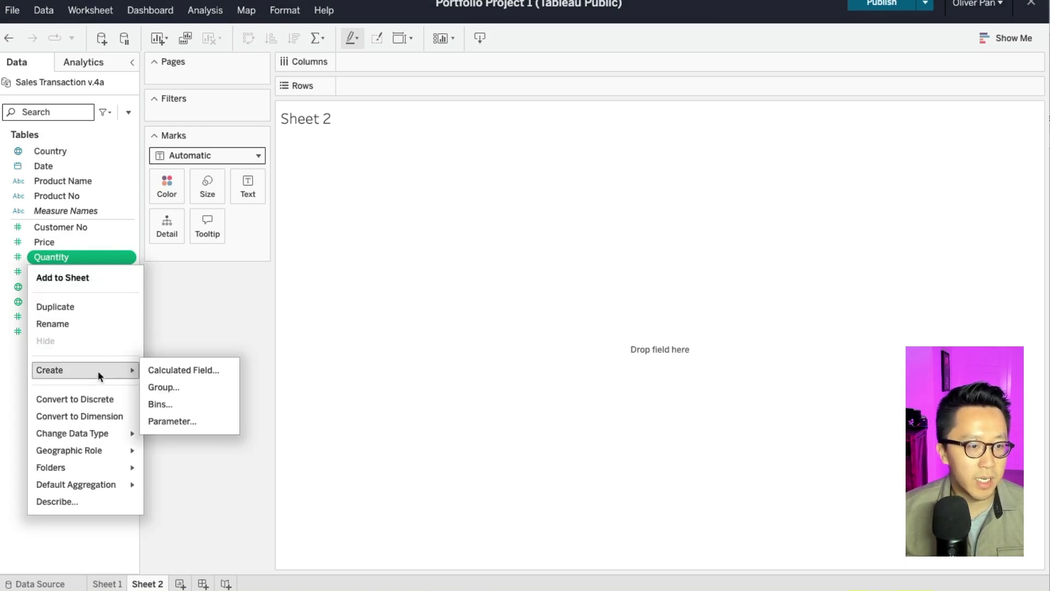
left_click(186, 371)
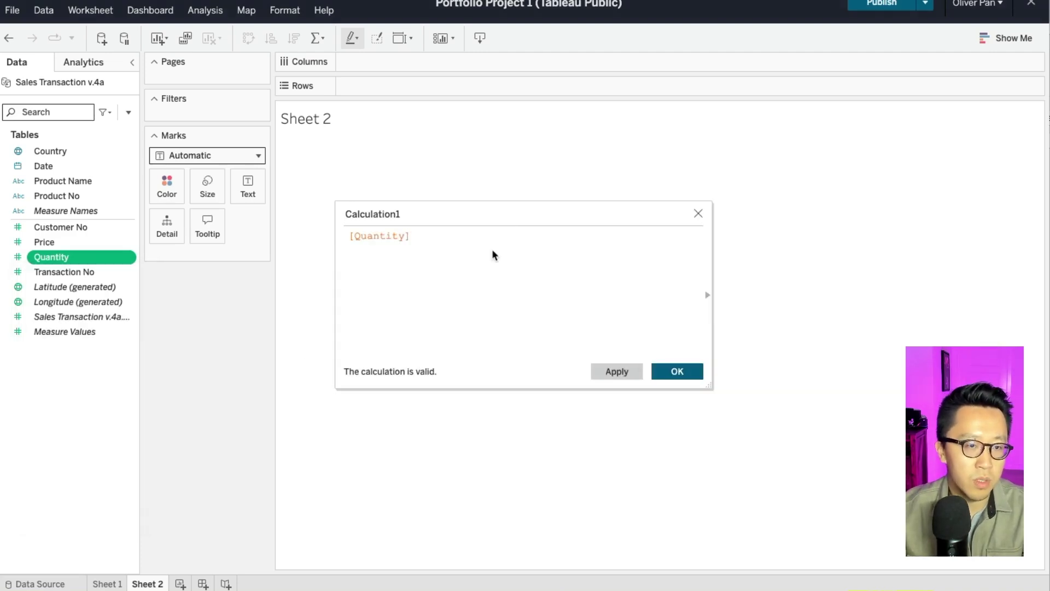
type("*")
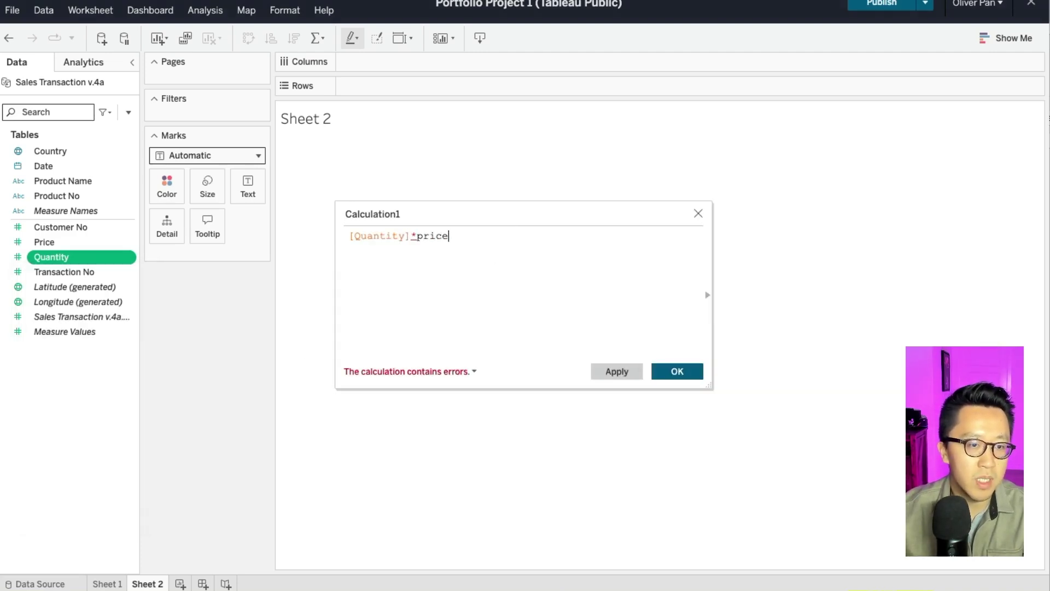
type("price")
left_click(481, 248)
left_click(386, 213)
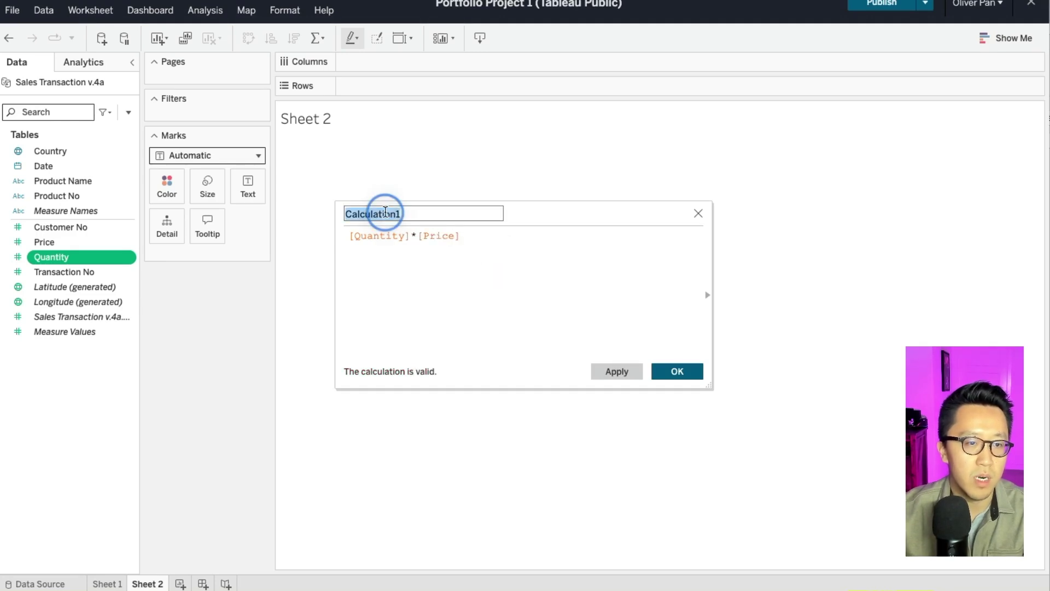
type("Revenue")
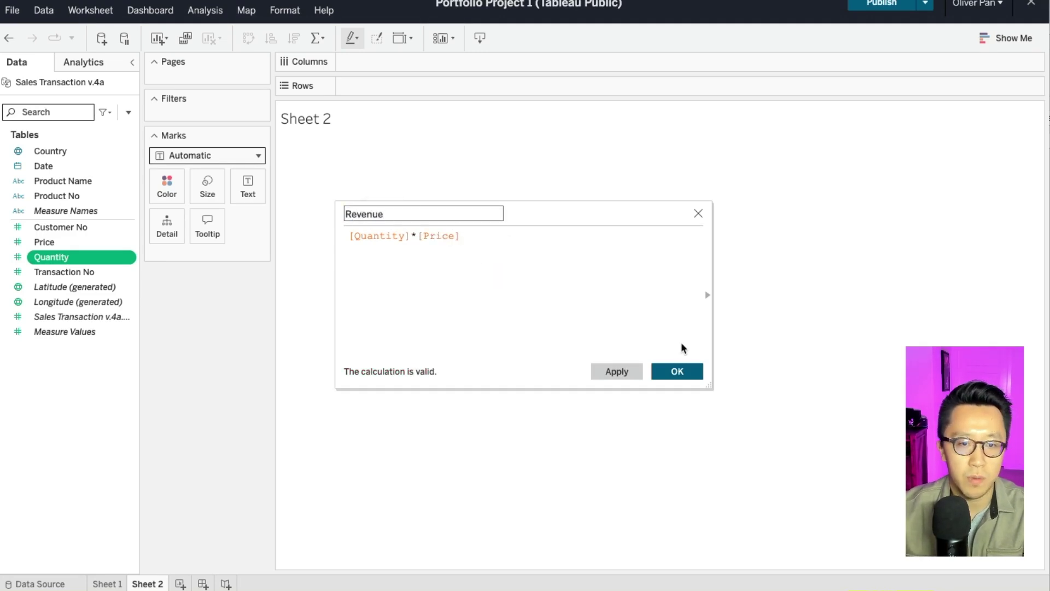
left_click(676, 374)
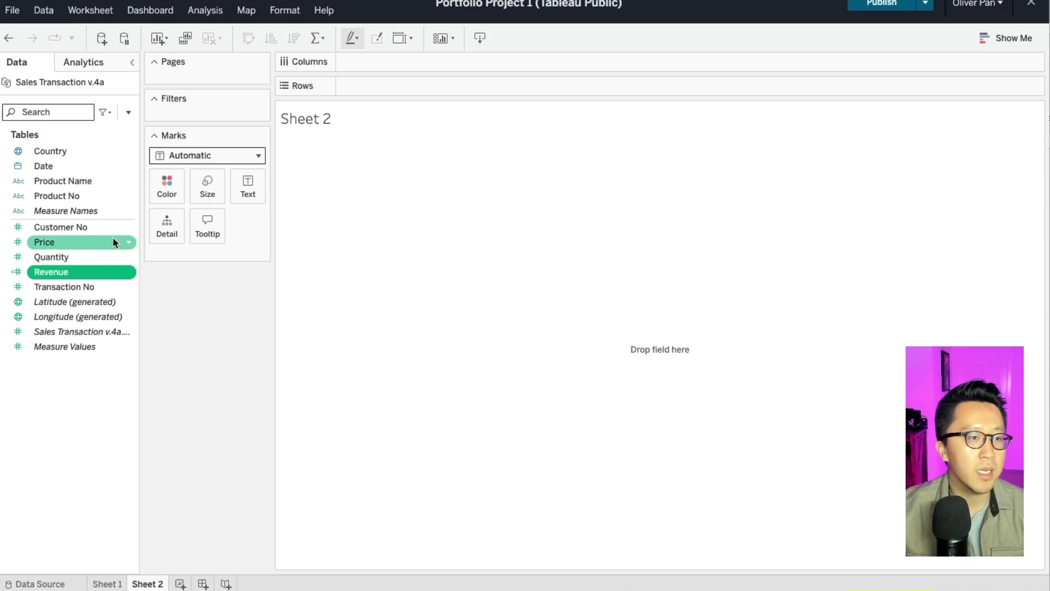
Plot SUM(Revenue) as a bar formatted as Currency (Custom) with 0 decimal places.
mouse_move(51, 272)
left_mouse_down()
mouse_move(405, 146)
mouse_move(435, 104)
left_mouse_up()
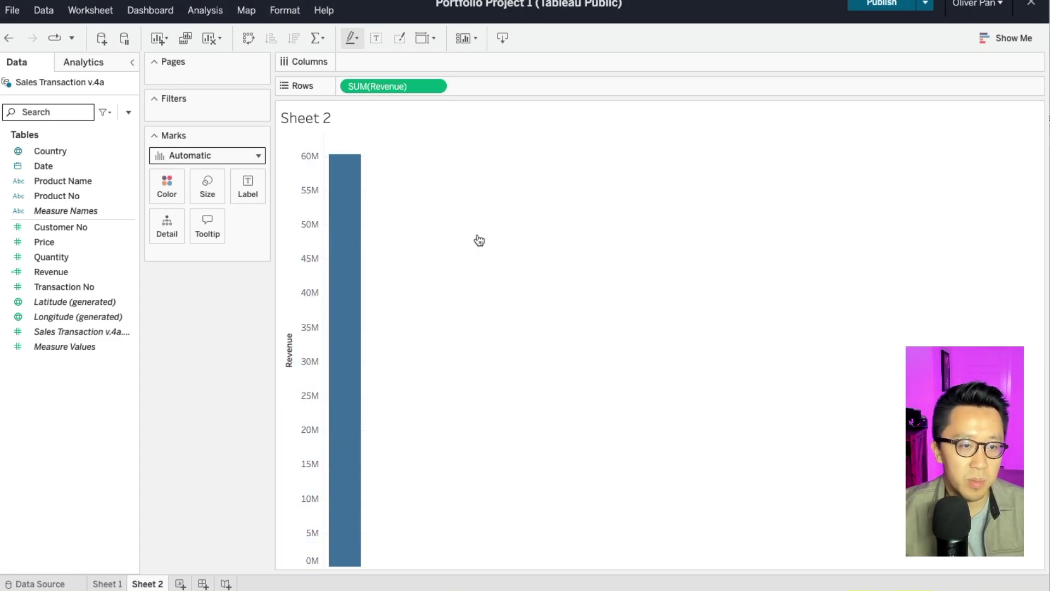
mouse_move(344, 227)
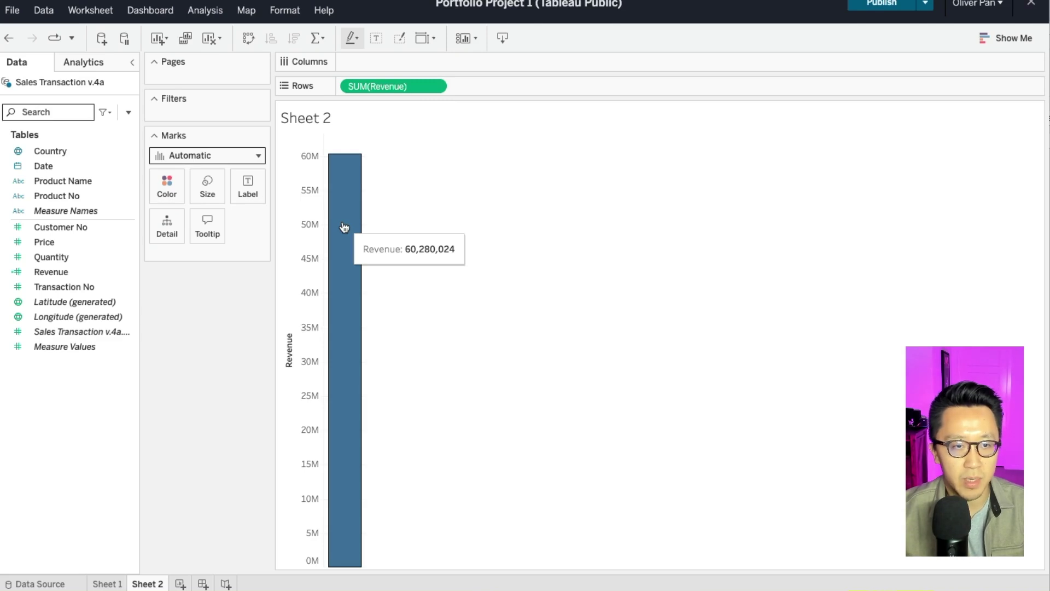
right_click(411, 92)
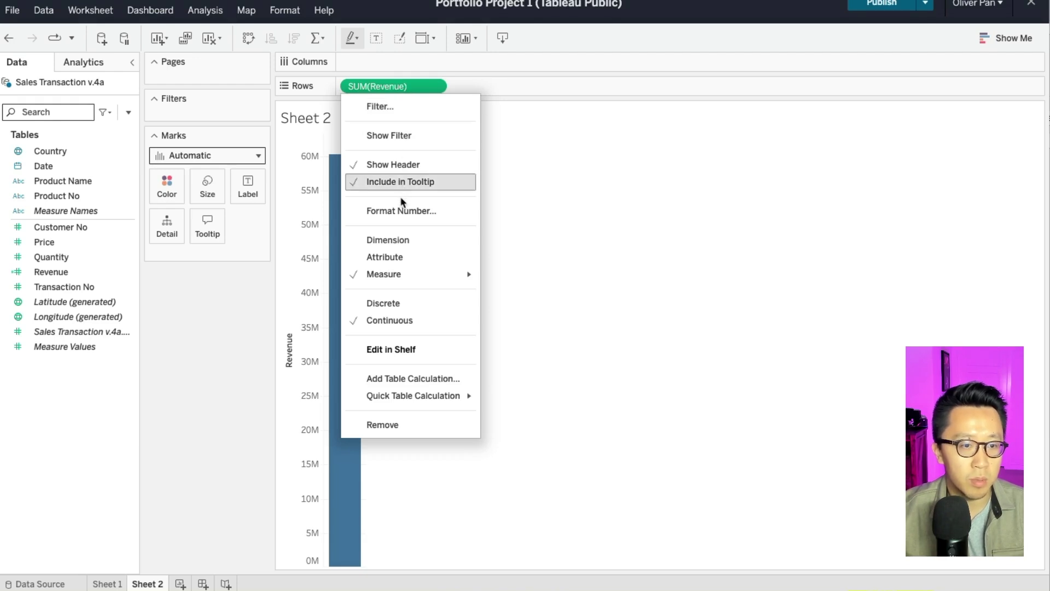
left_click(402, 212)
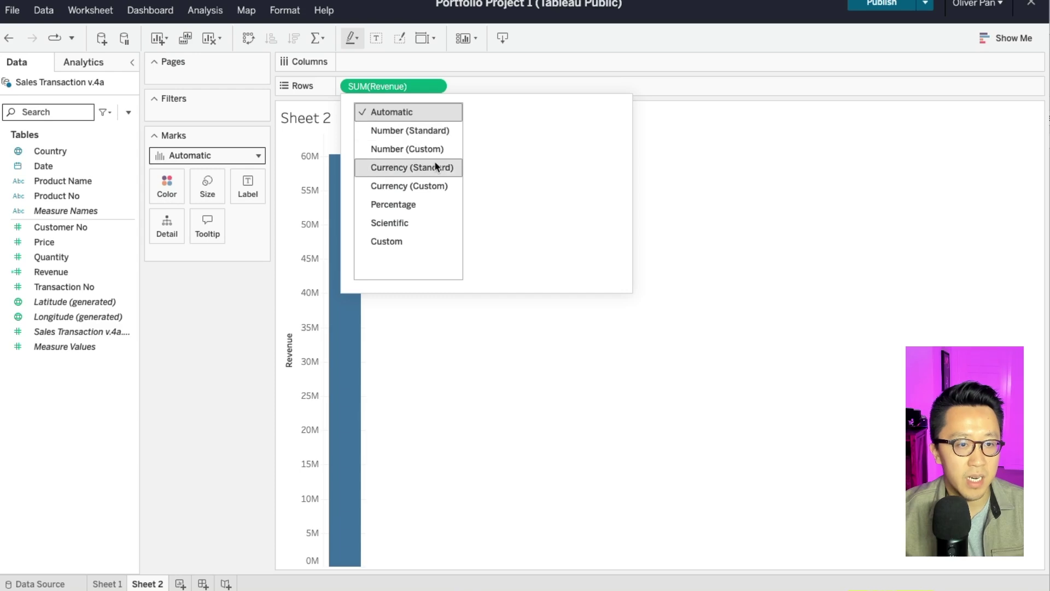
left_click(414, 169)
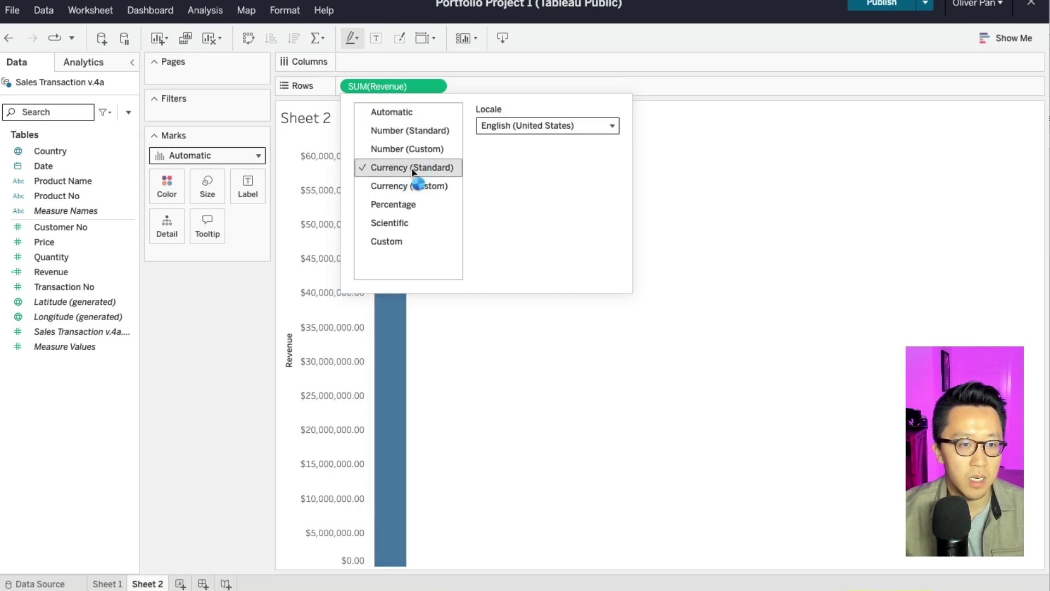
left_click(560, 127)
left_click(559, 127)
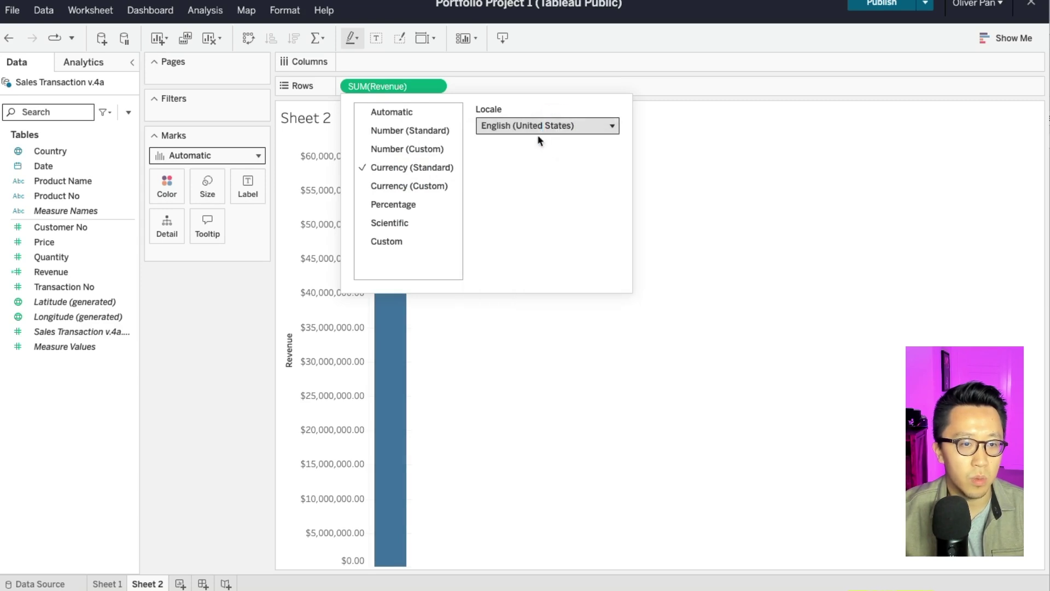
left_click(432, 187)
left_click(510, 126)
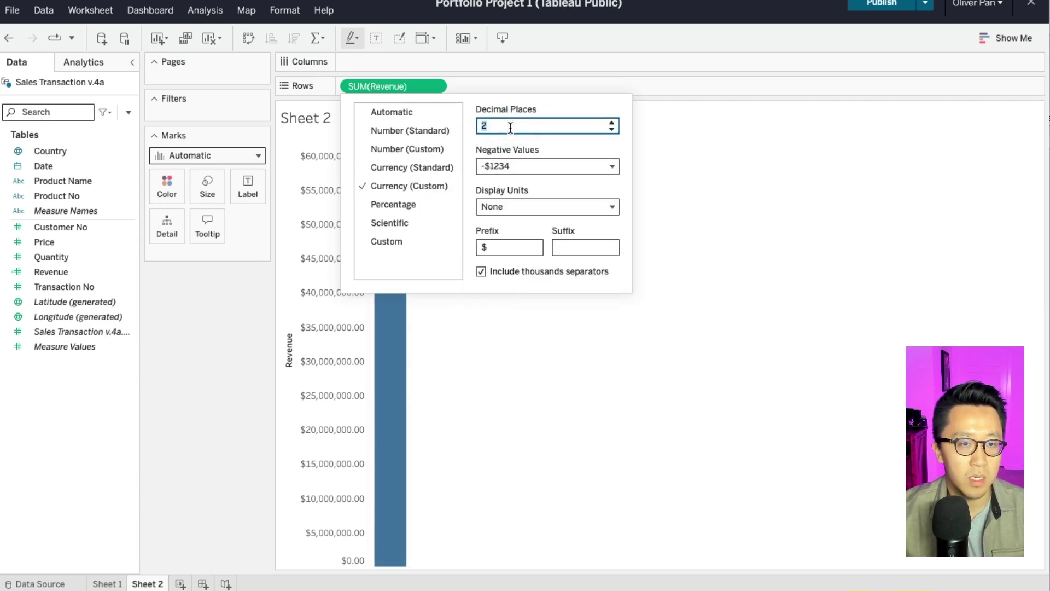
type("0")
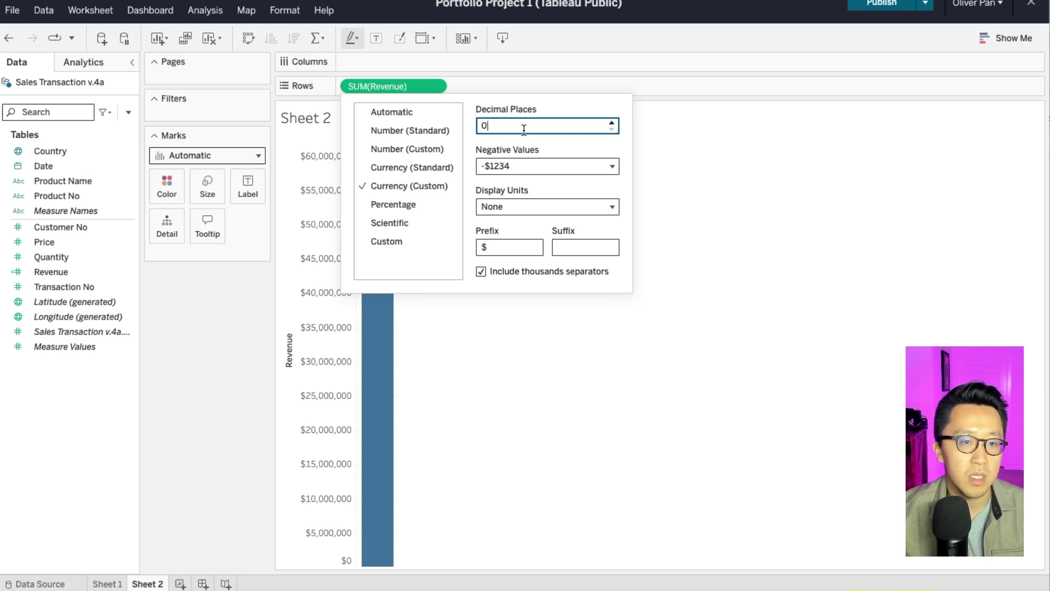
left_click(536, 342)
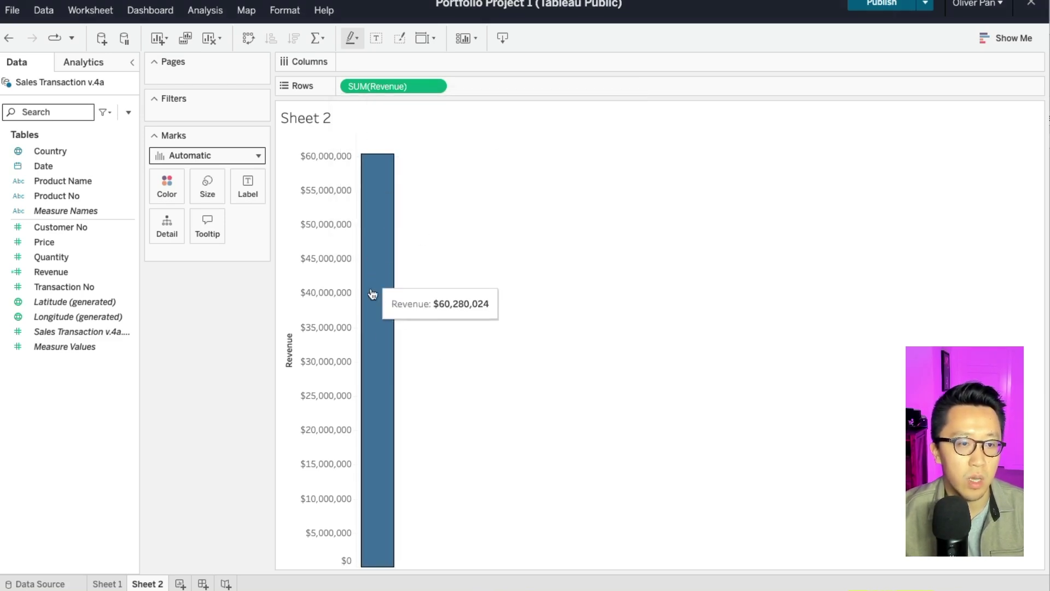
Put a continuous Date on Columns and set it to WEEK for a weekly revenue line.
right_click(64, 165)
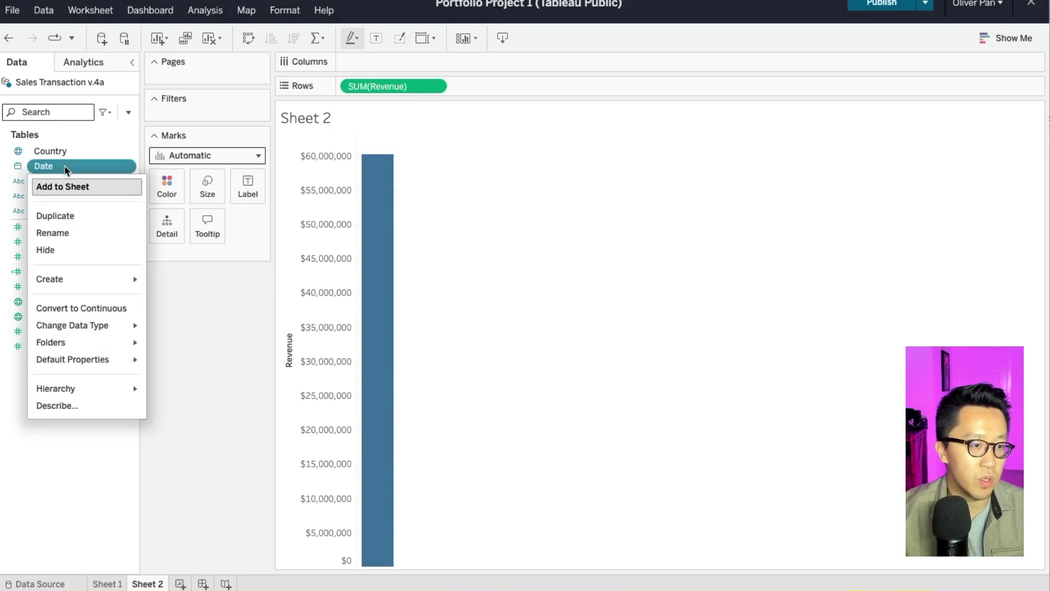
left_click(80, 311)
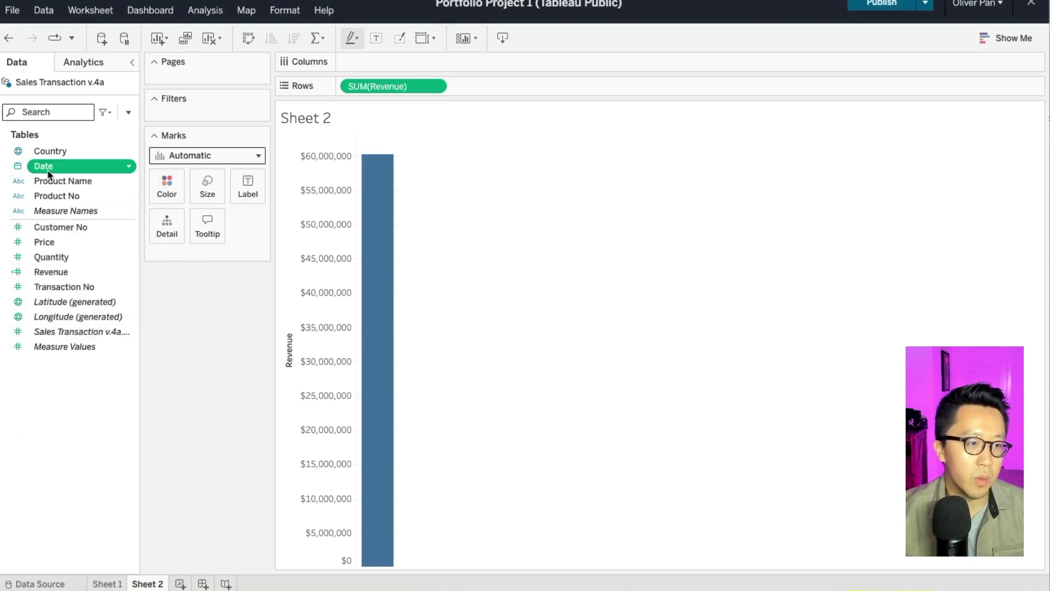
left_click_drag(44, 166, 415, 65)
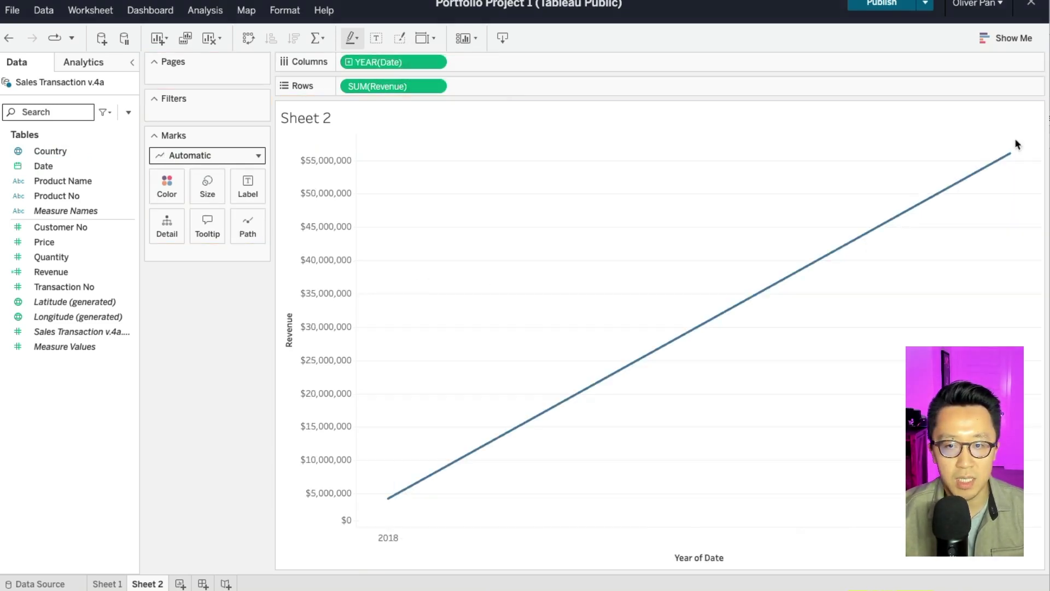
left_click(349, 61)
left_click(350, 64)
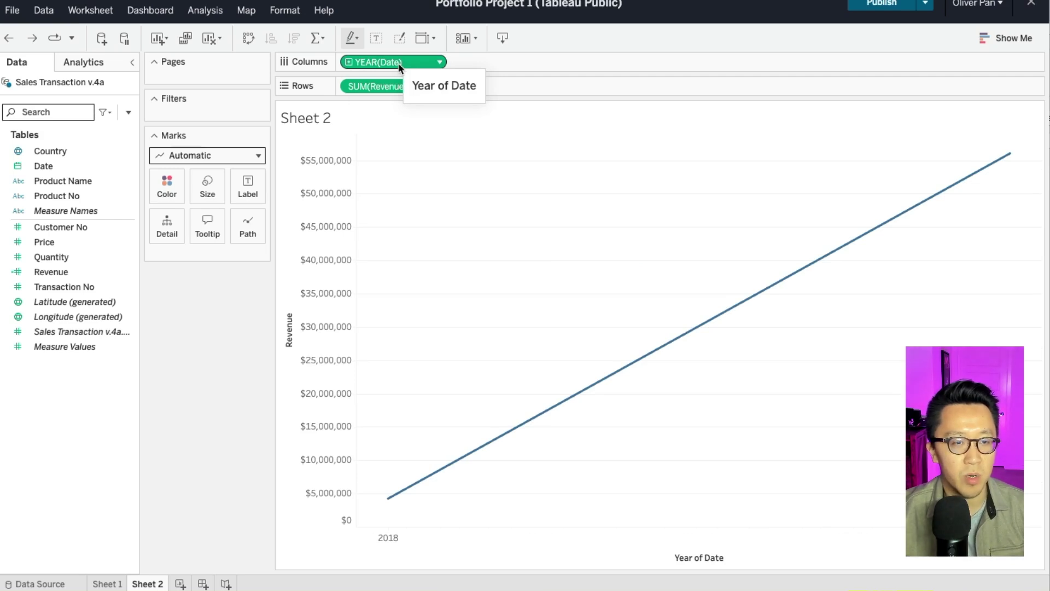
left_click(349, 63)
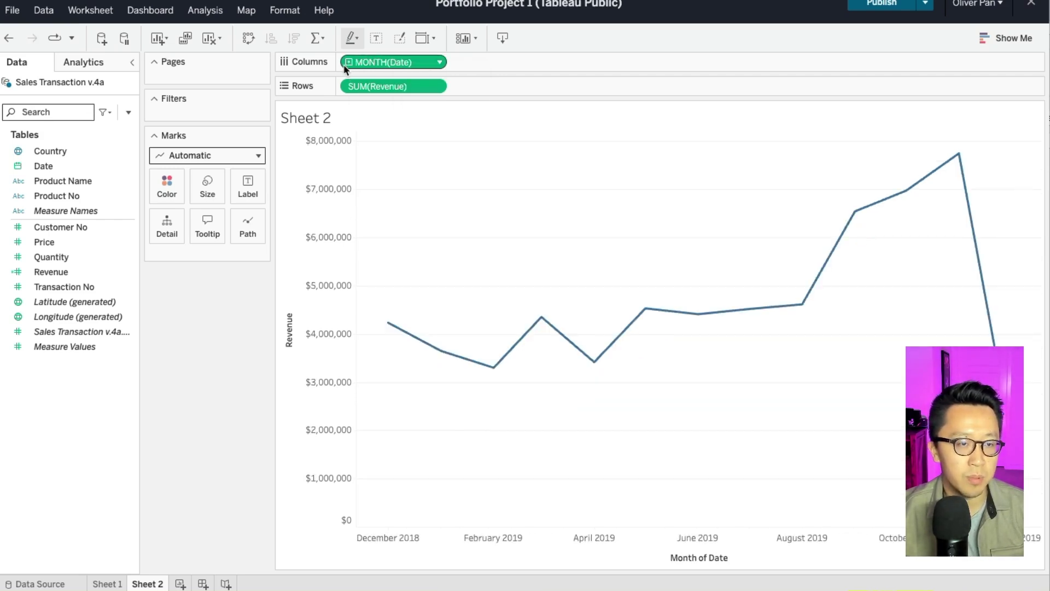
left_click(348, 65)
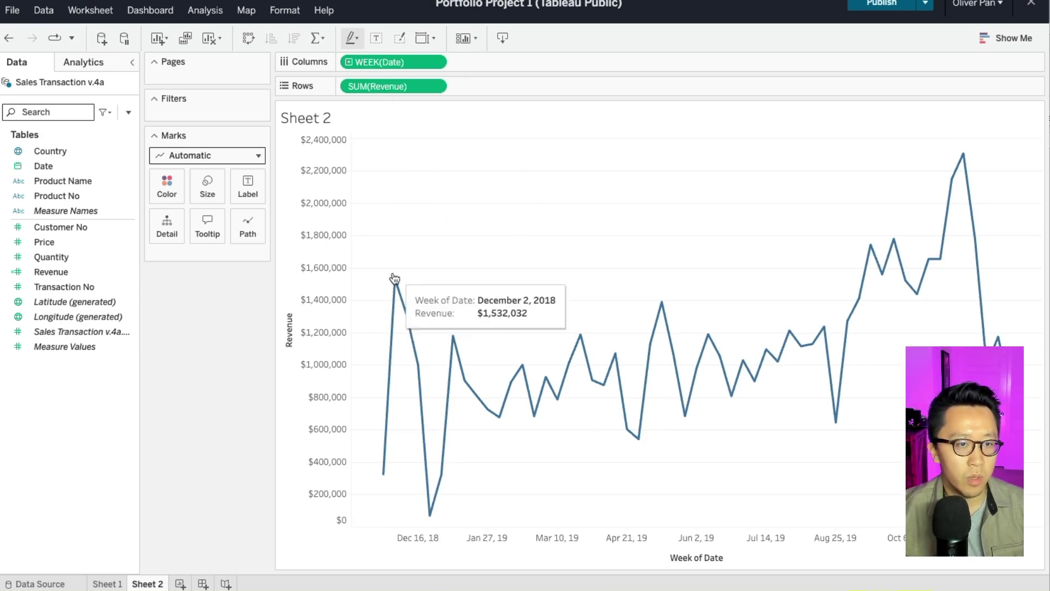
mouse_move(406, 337)
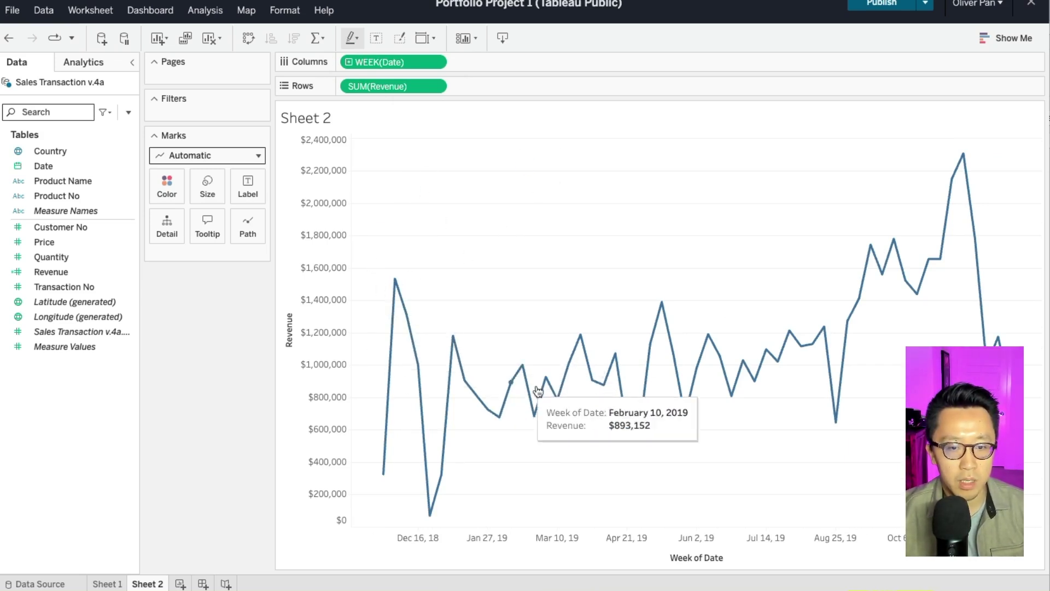
mouse_move(658, 313)
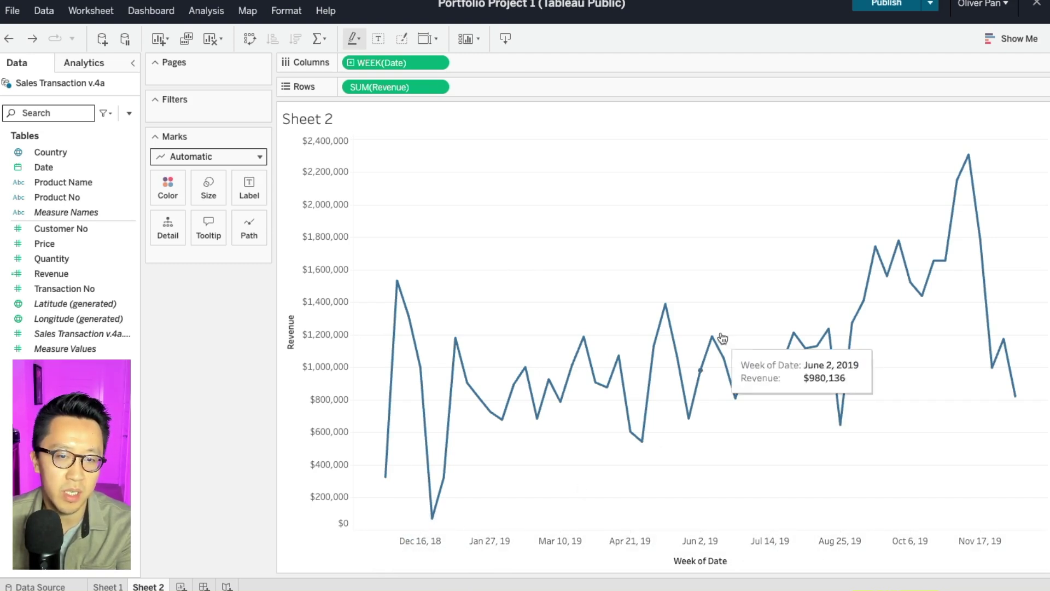
Rename the Sheet 2 tab to 'Revenue Over Time'.
right_click(144, 583)
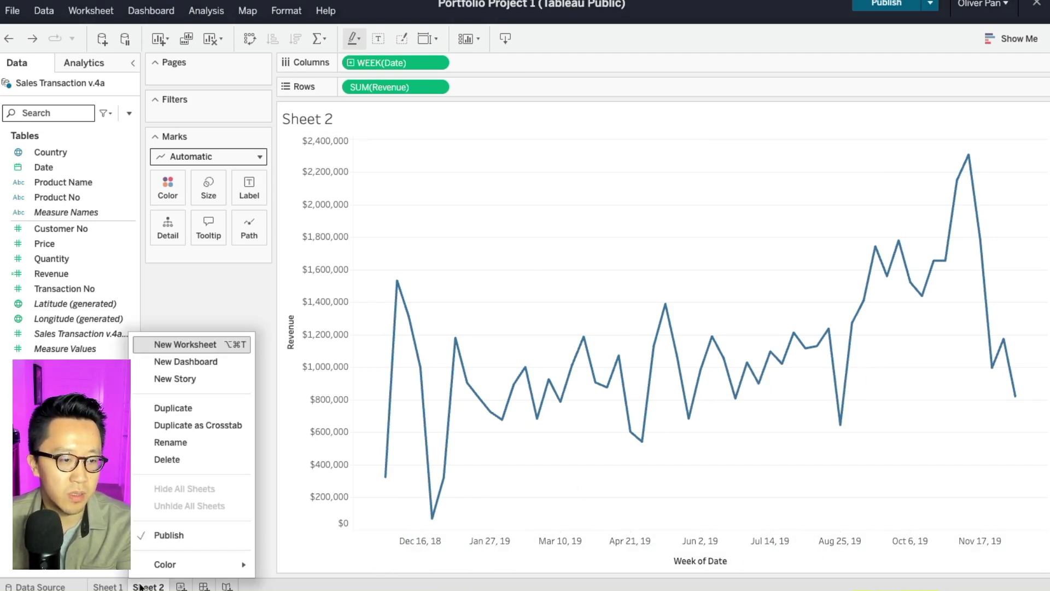
key("Escape")
right_click(145, 584)
left_click(193, 444)
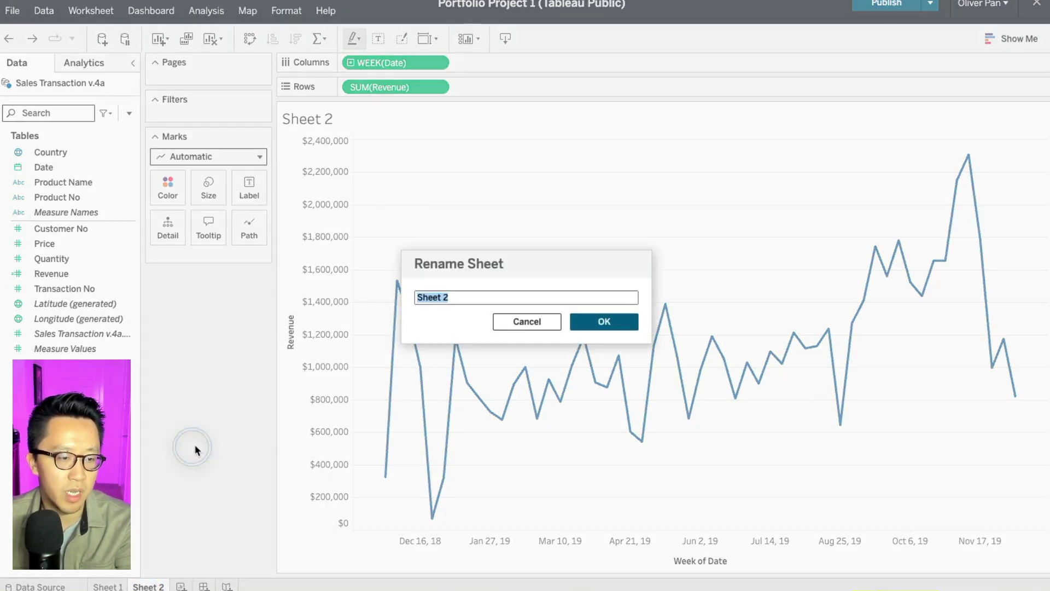
type("Revenue Over Time")
key("Return")
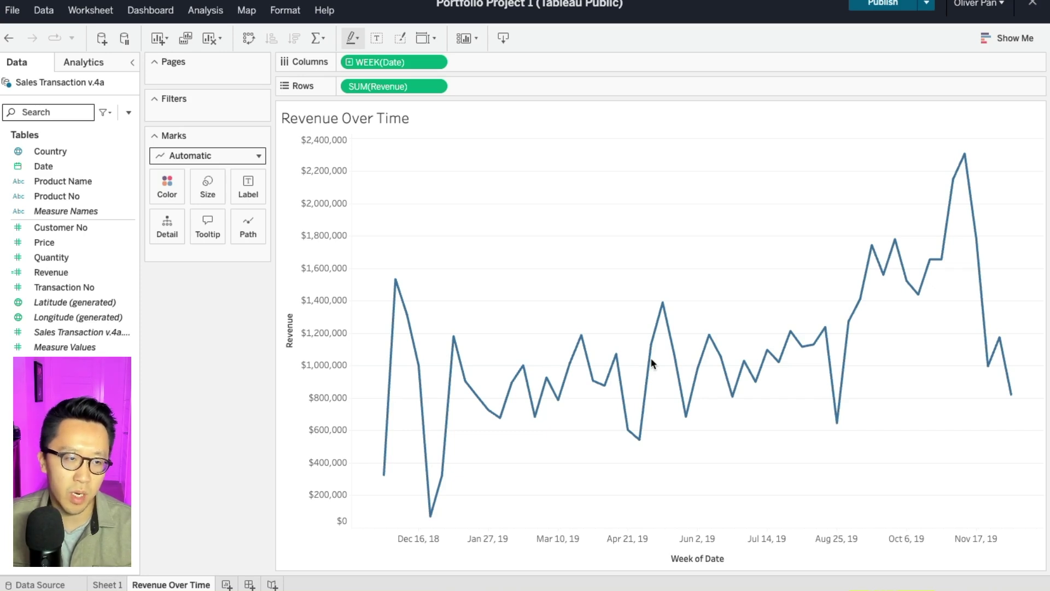
On a new Sheet 3, list Product Name down the Rows.
left_click(227, 584)
left_click_drag(111, 183, 422, 87)
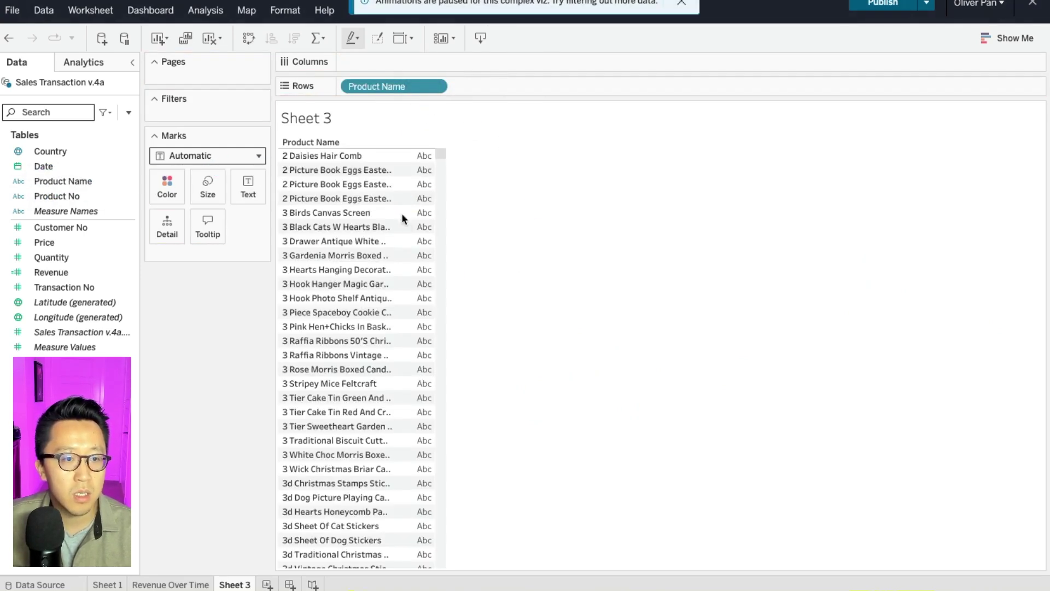
scroll(407, 223, "down", 20)
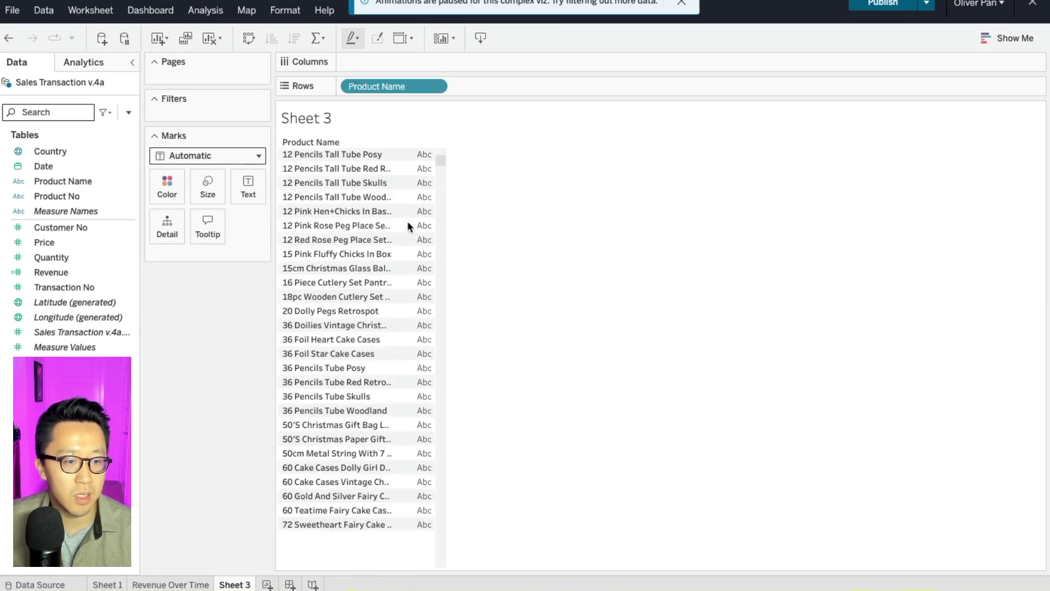
scroll(407, 221, "up", 10)
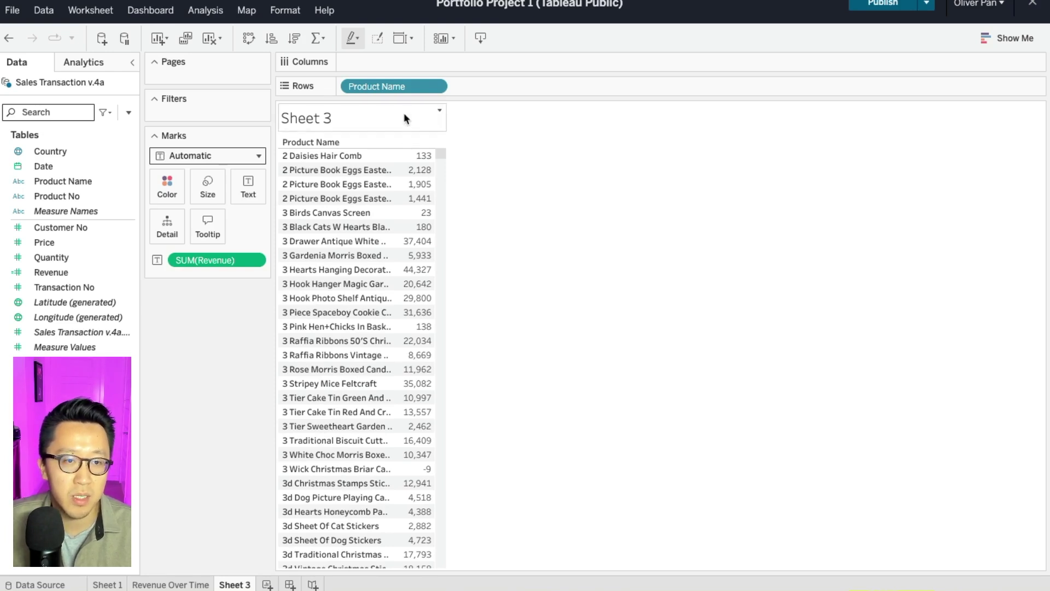
Sort products by revenue descending, putting Popcorn Holder at the top, and scroll the list.
left_click(439, 87)
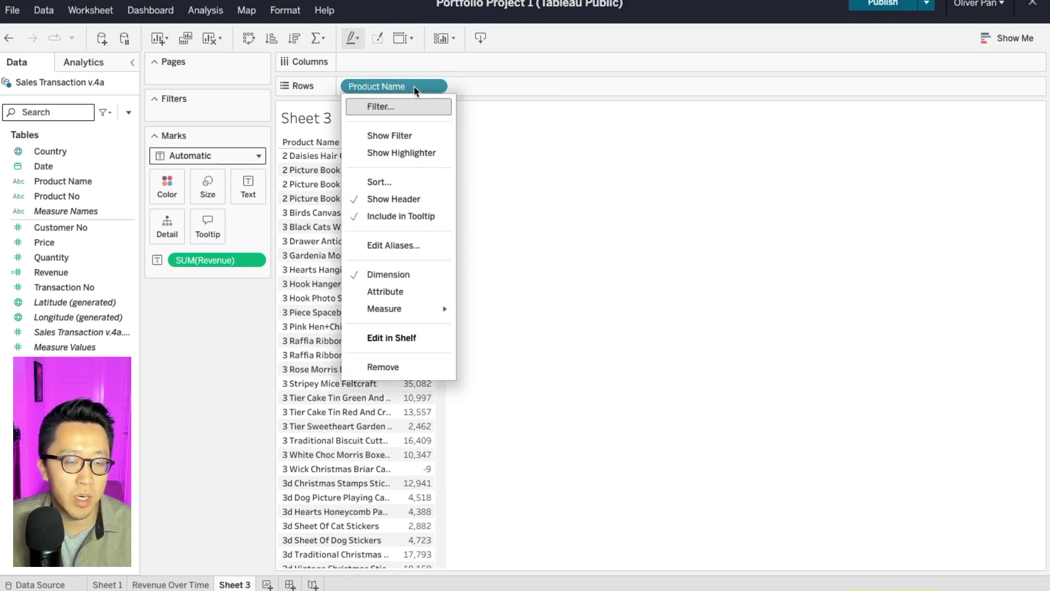
left_click(383, 182)
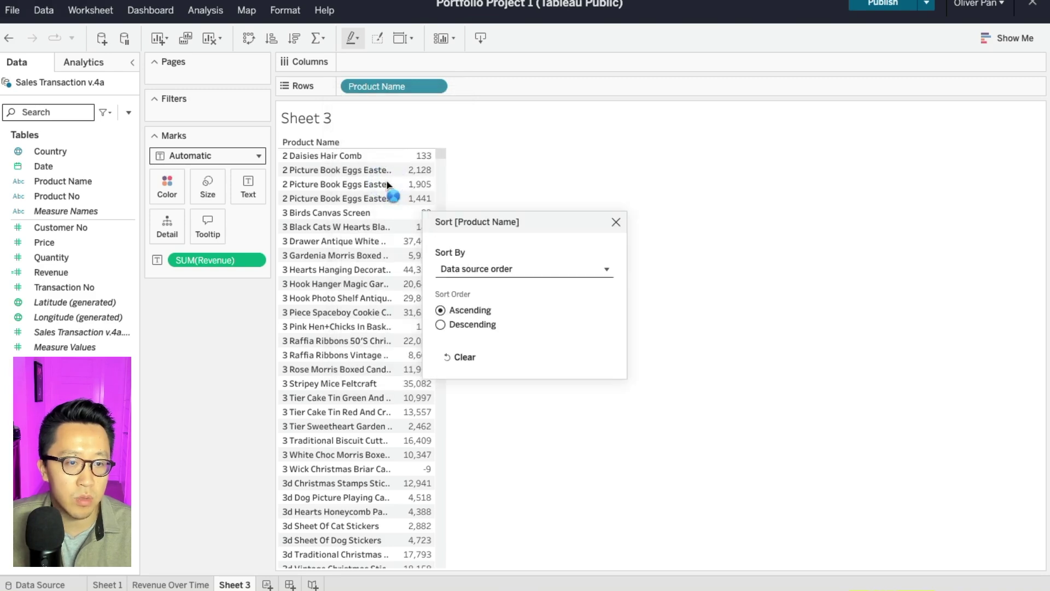
left_click(514, 270)
left_click(494, 324)
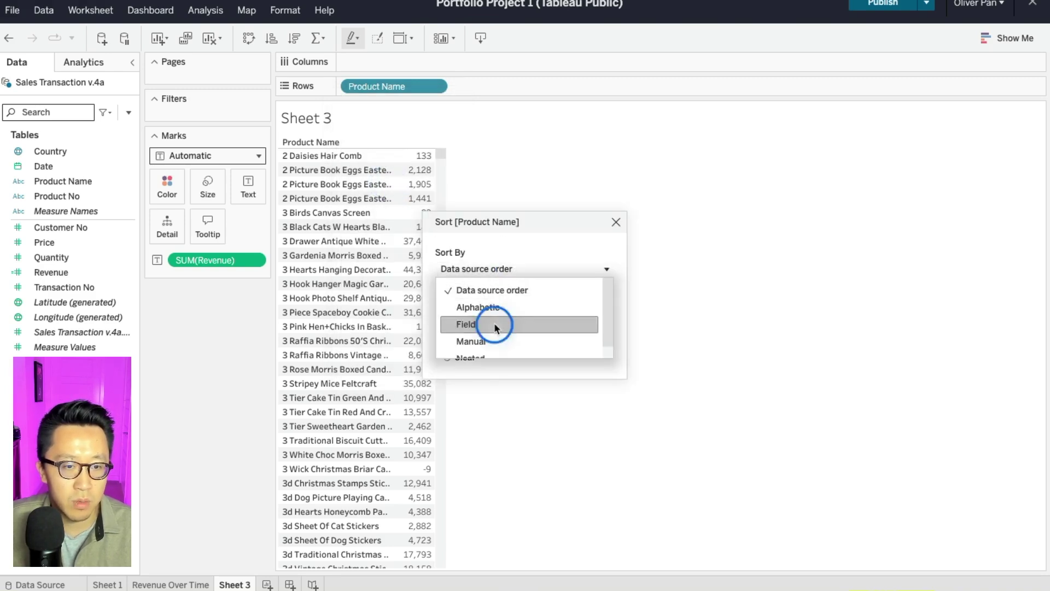
left_click(470, 326)
left_click(616, 222)
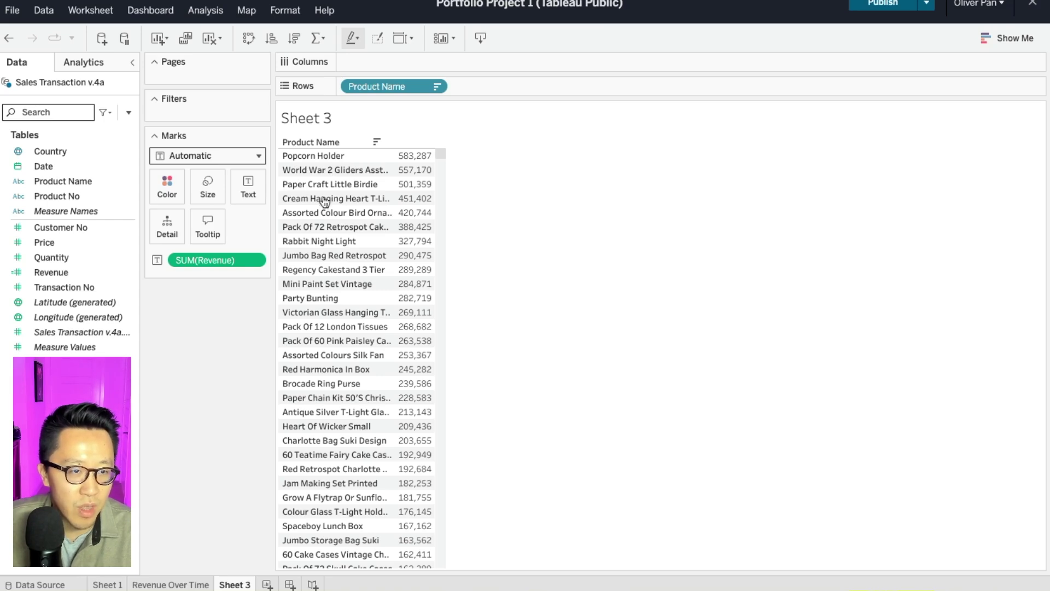
scroll(373, 281, "down", 20)
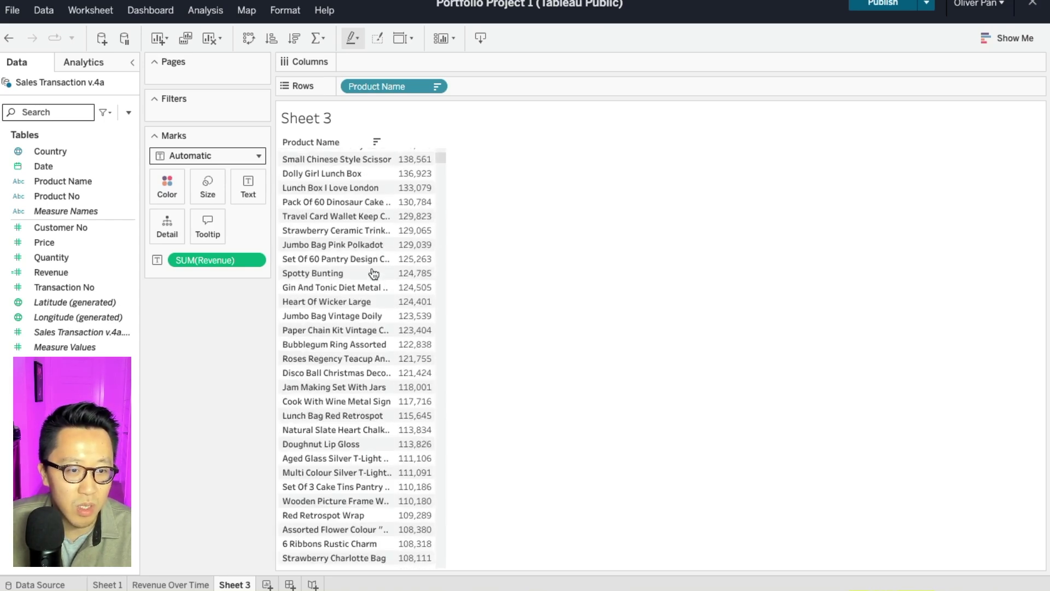
scroll(374, 274, "down", 15)
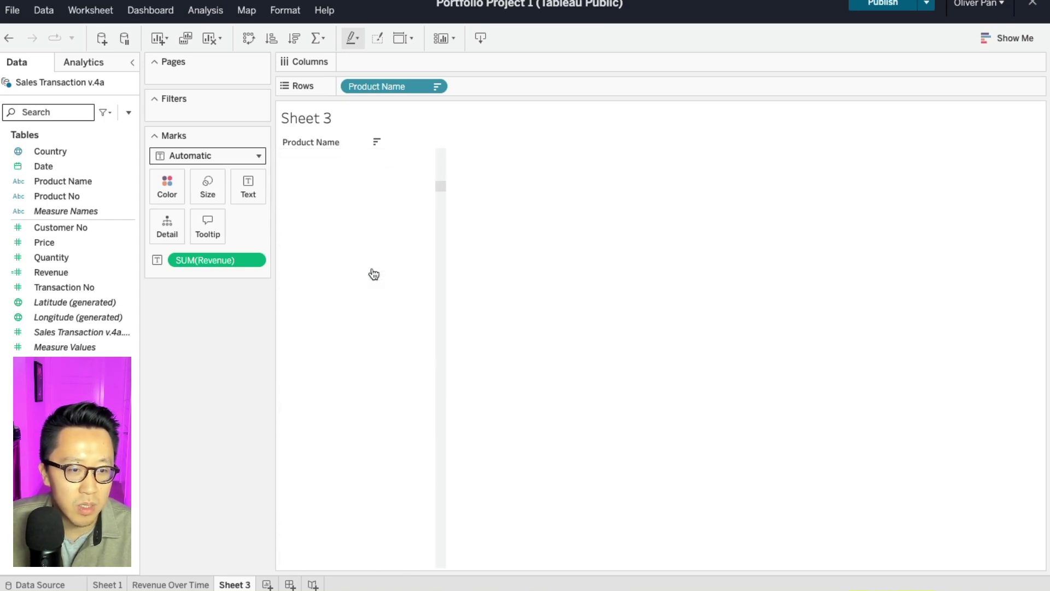
scroll(340, 429, "down", 7)
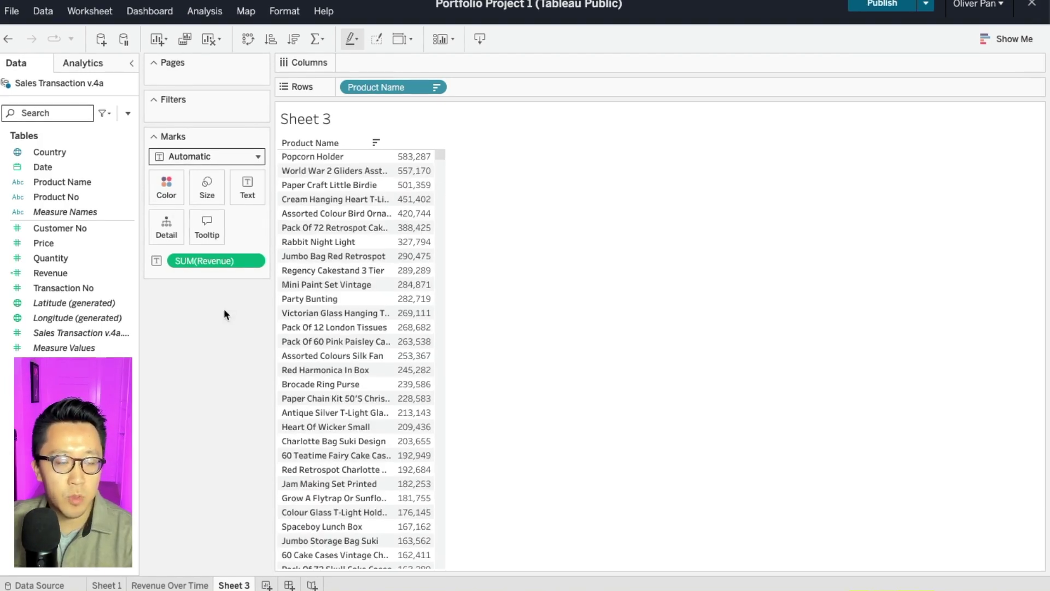
Format SUM(Revenue) as custom dollar currency with 0 decimal places.
left_click(258, 261)
left_click(225, 370)
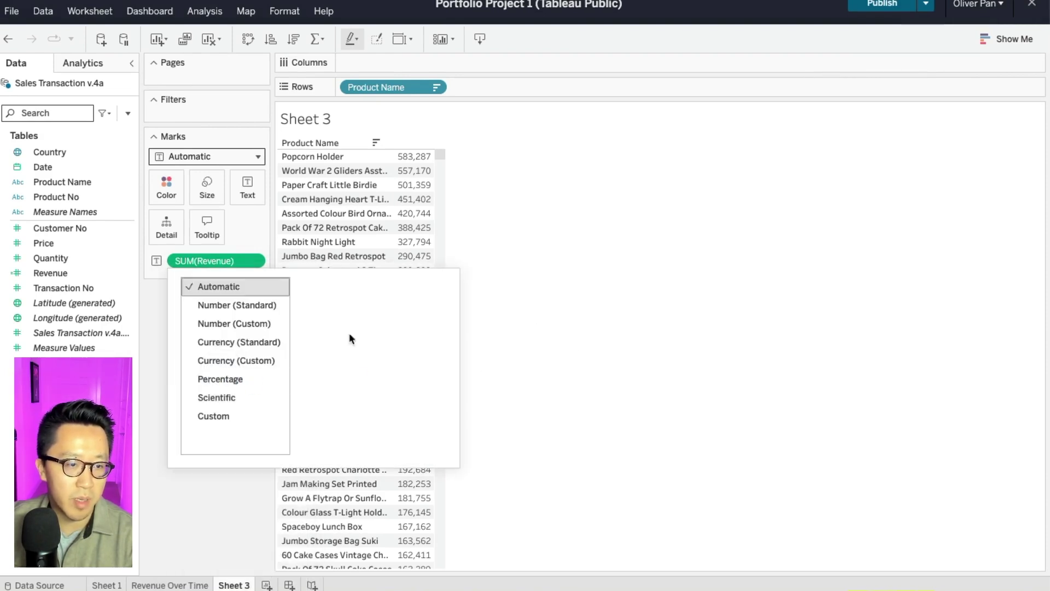
left_click(227, 360)
left_click(376, 300)
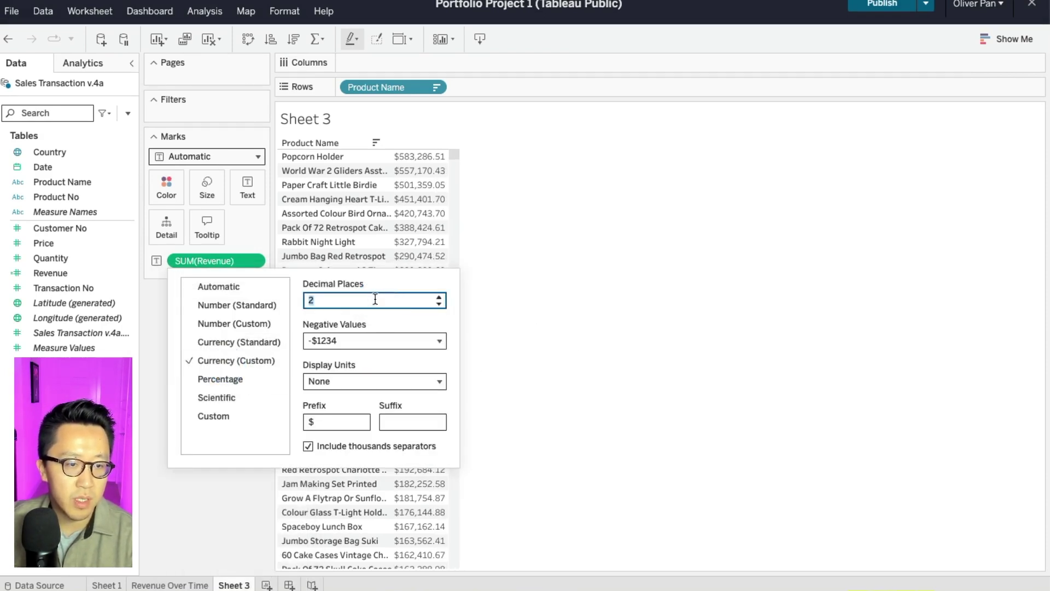
type("2")
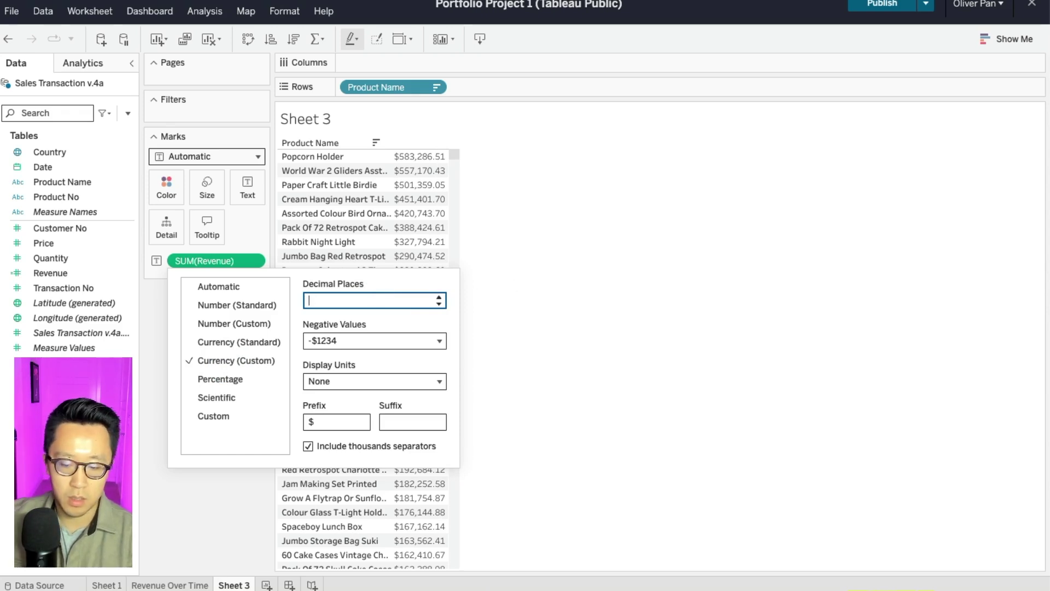
left_click(589, 271)
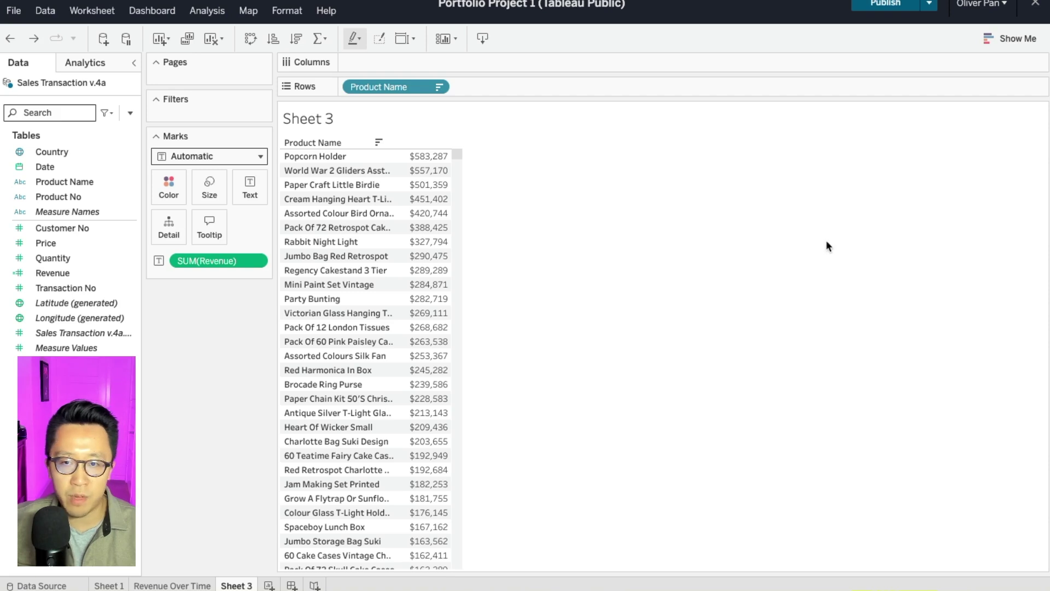
Convert the product revenue table to horizontal bars using Show Me.
left_click(1013, 39)
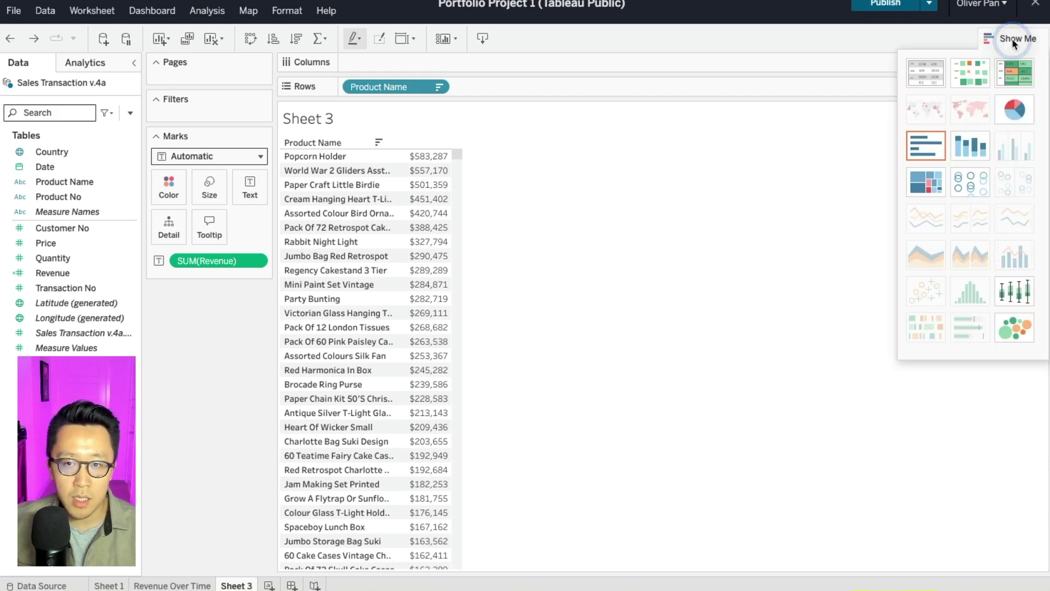
left_click(924, 146)
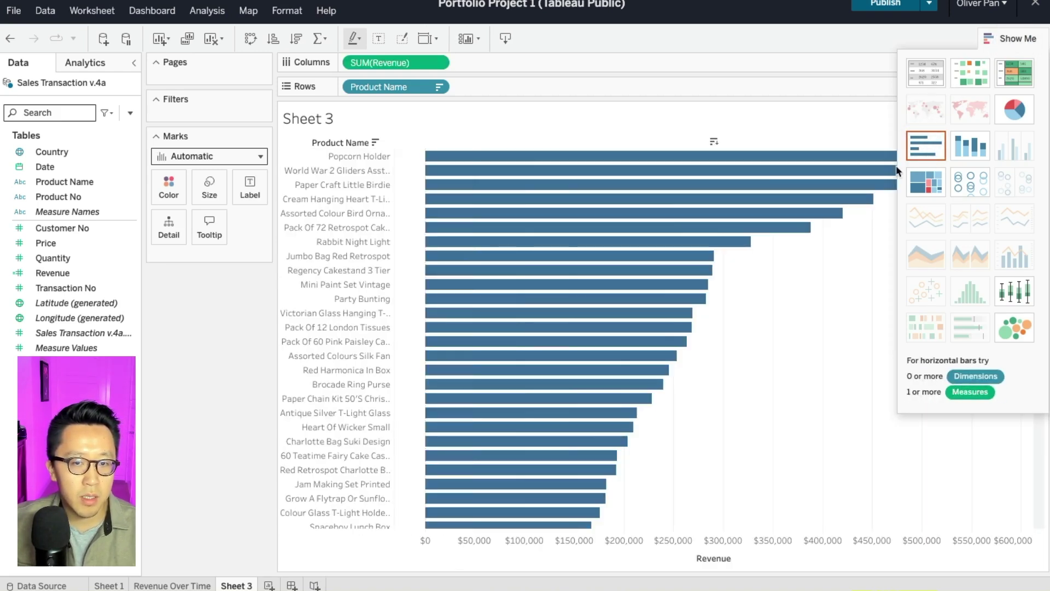
left_click(852, 286)
left_click(1013, 38)
mouse_move(874, 160)
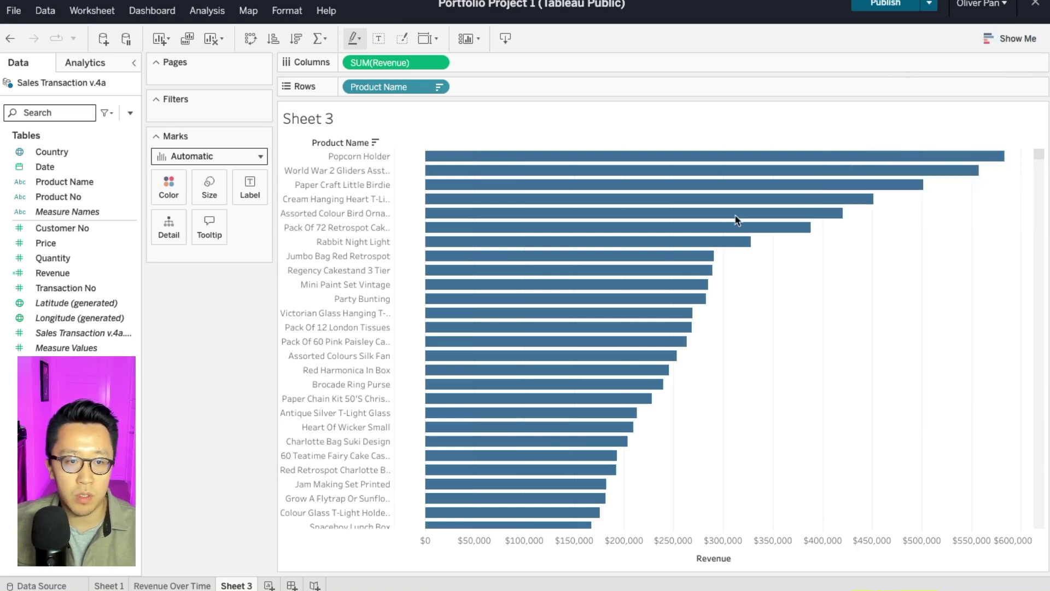
mouse_move(638, 273)
mouse_move(761, 158)
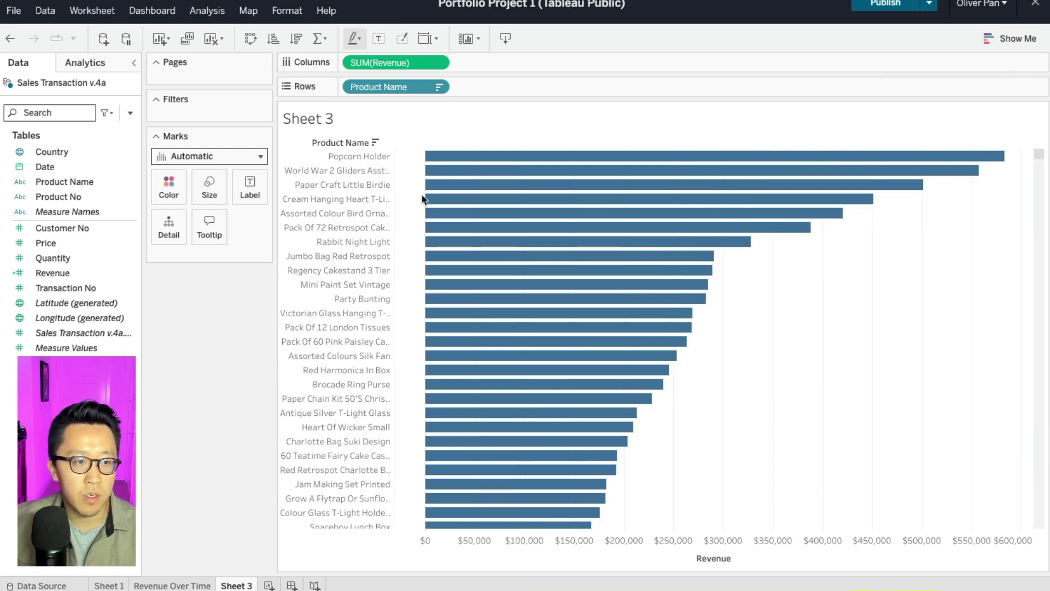
left_click(45, 263)
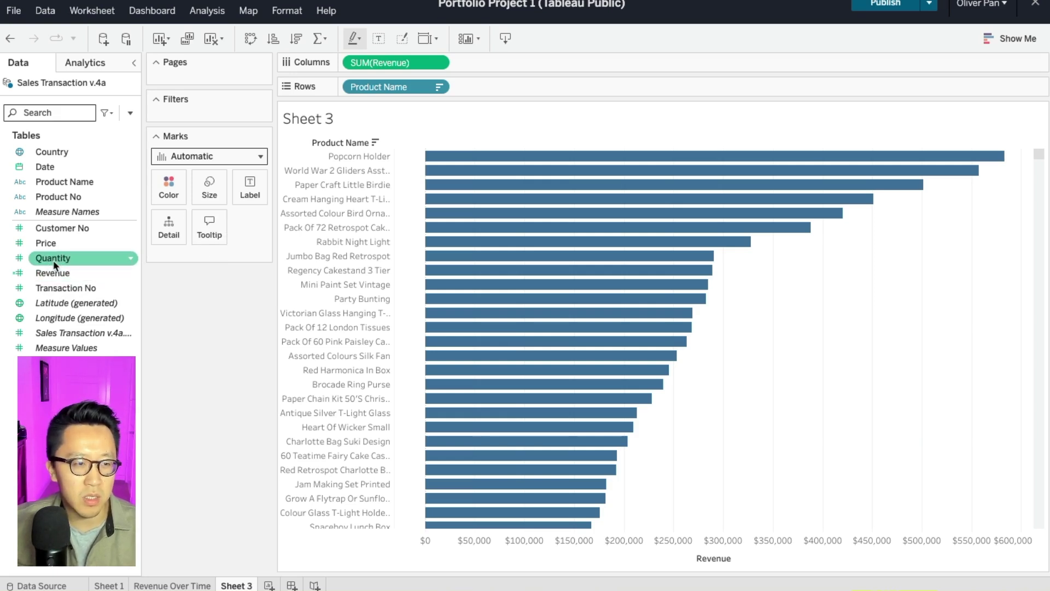
Add Quantity to Tooltip, and Revenue to Label and Color on the Marks card.
left_click_drag(52, 264, 226, 236)
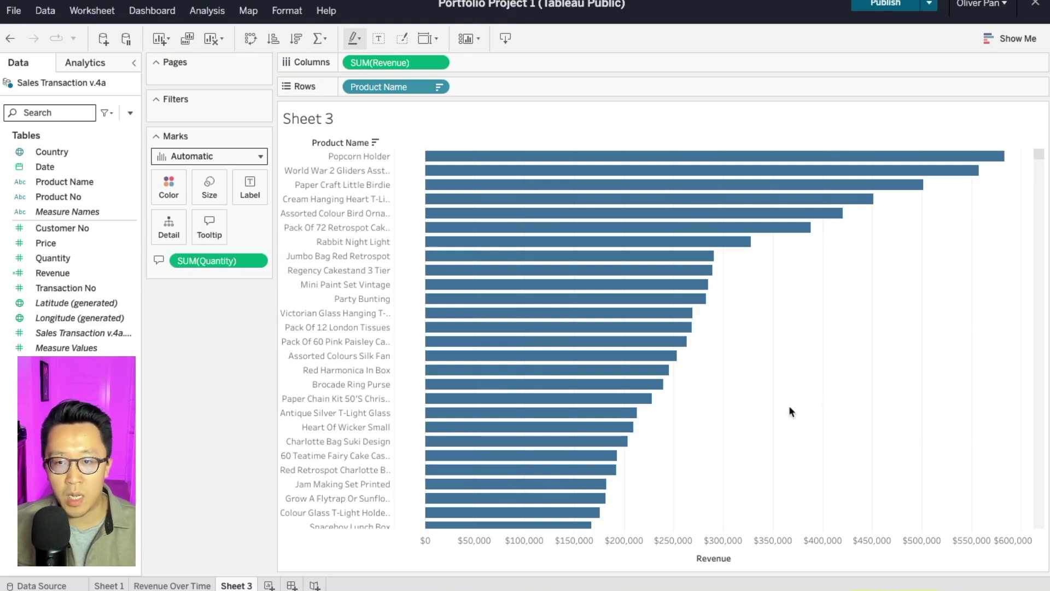
mouse_move(964, 162)
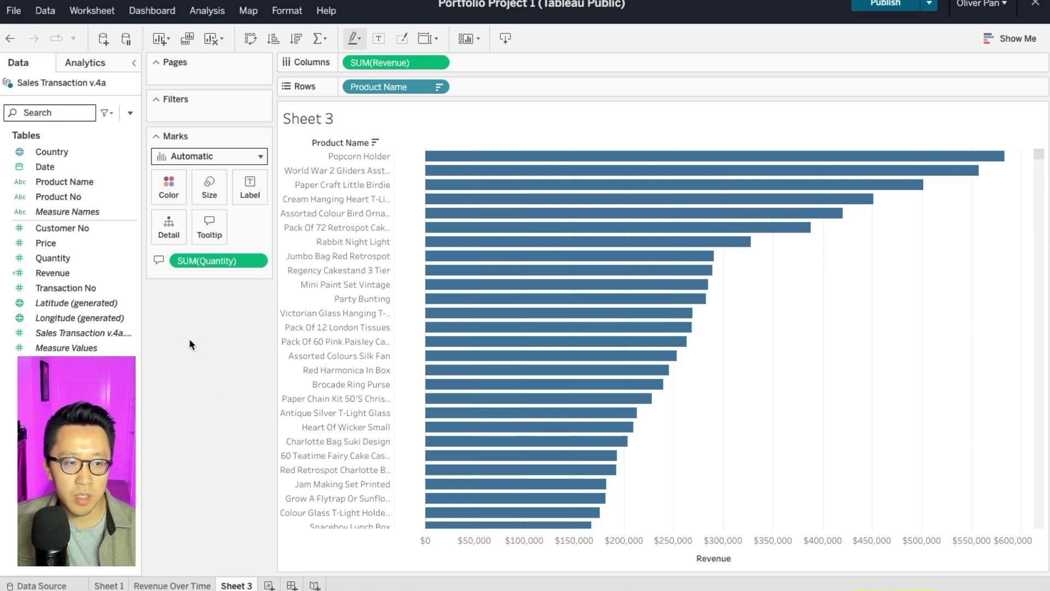
left_click_drag(55, 273, 249, 184)
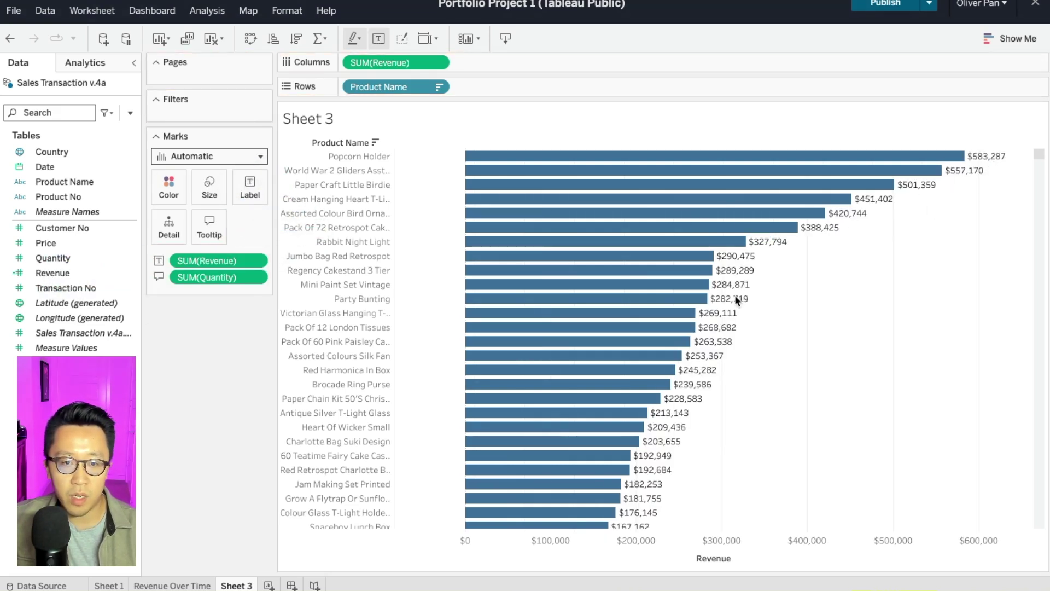
scroll(773, 336, "down", 5)
scroll(760, 312, "down", 15)
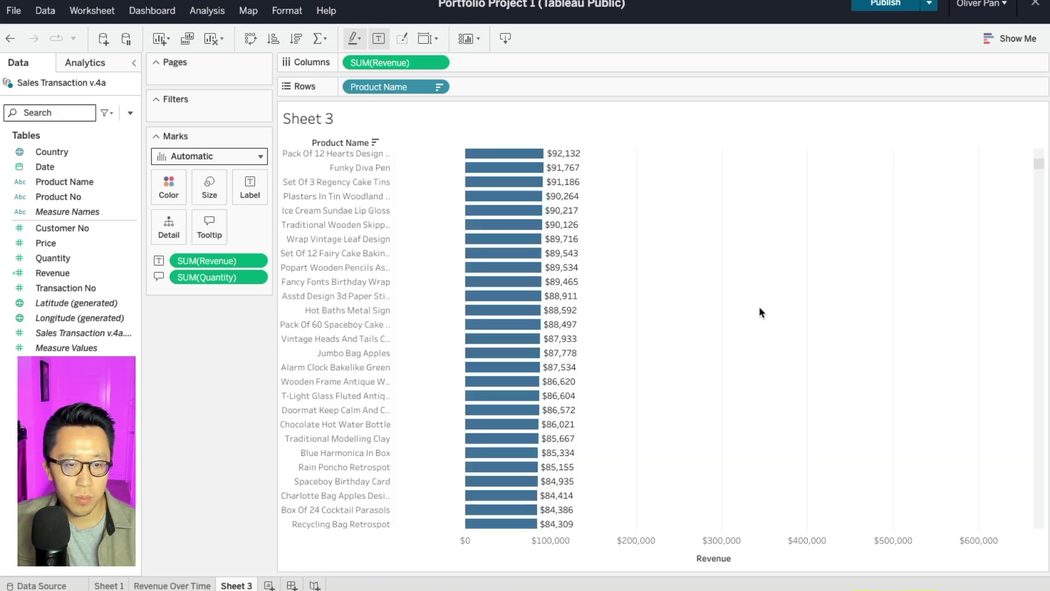
scroll(760, 313, "up", 20)
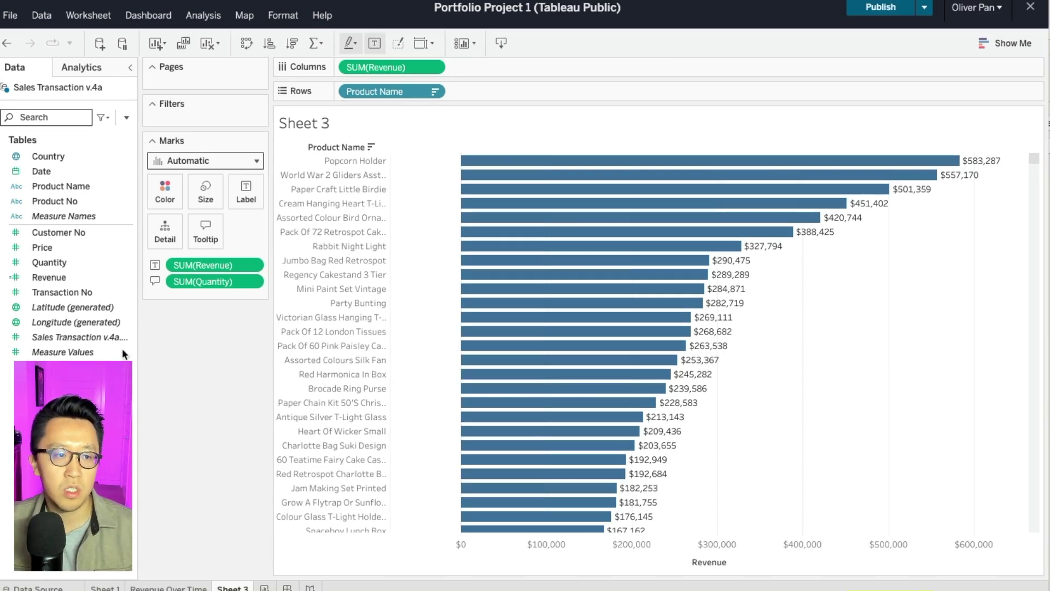
left_click_drag(47, 279, 169, 193)
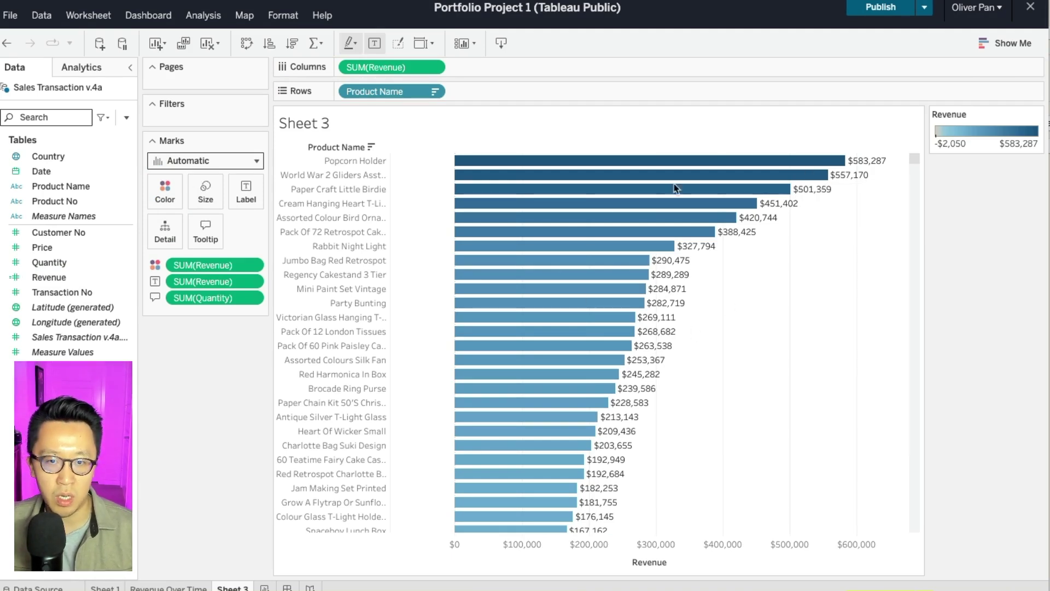
mouse_move(872, 167)
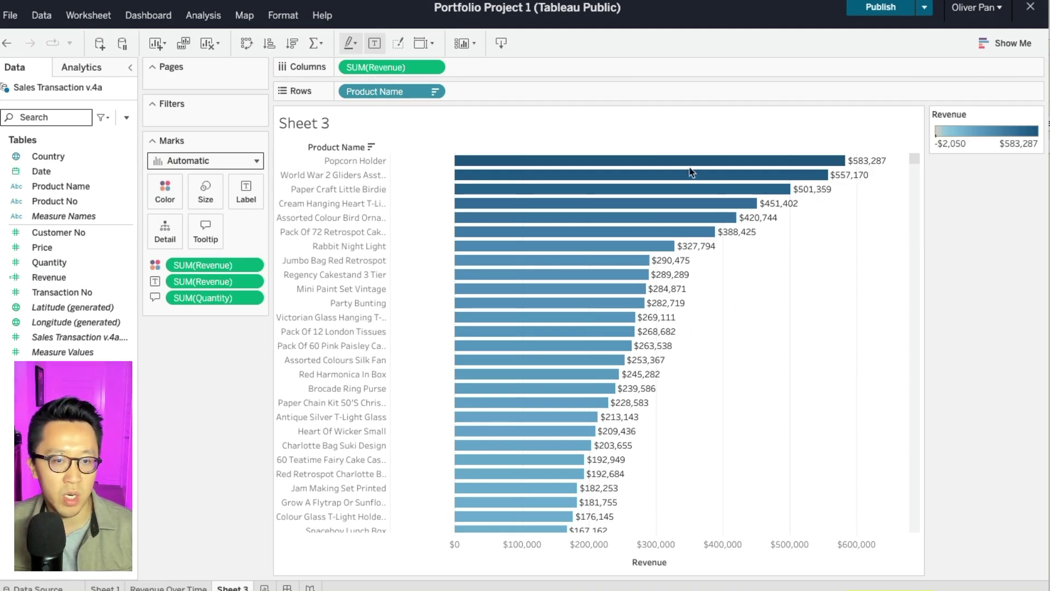
scroll(621, 295, "down", 10)
scroll(623, 300, "up", 10)
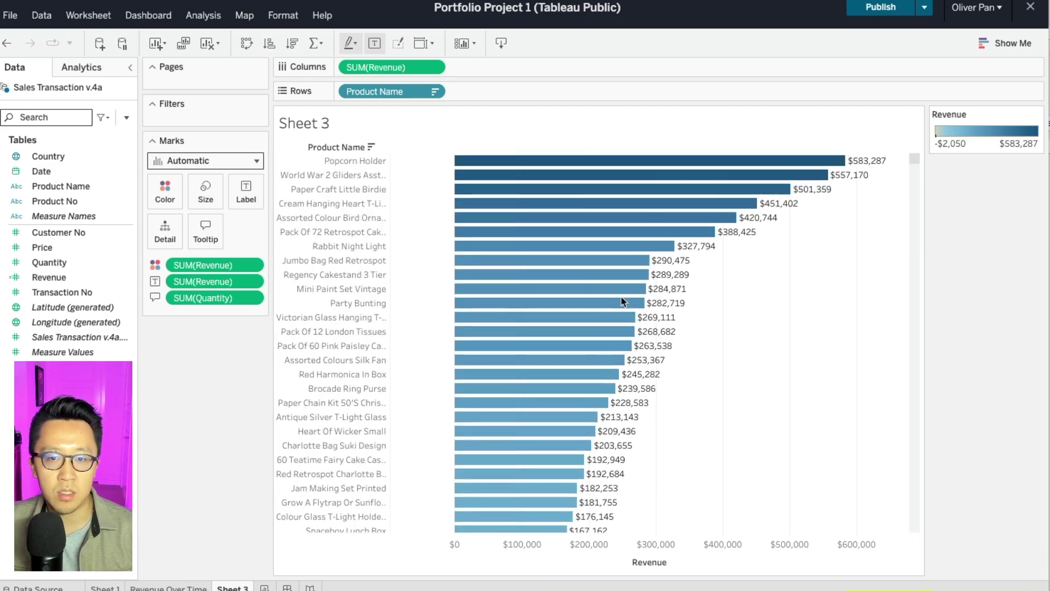
Rename Sheet 3 to 'Revenue By Product'.
right_click(232, 588)
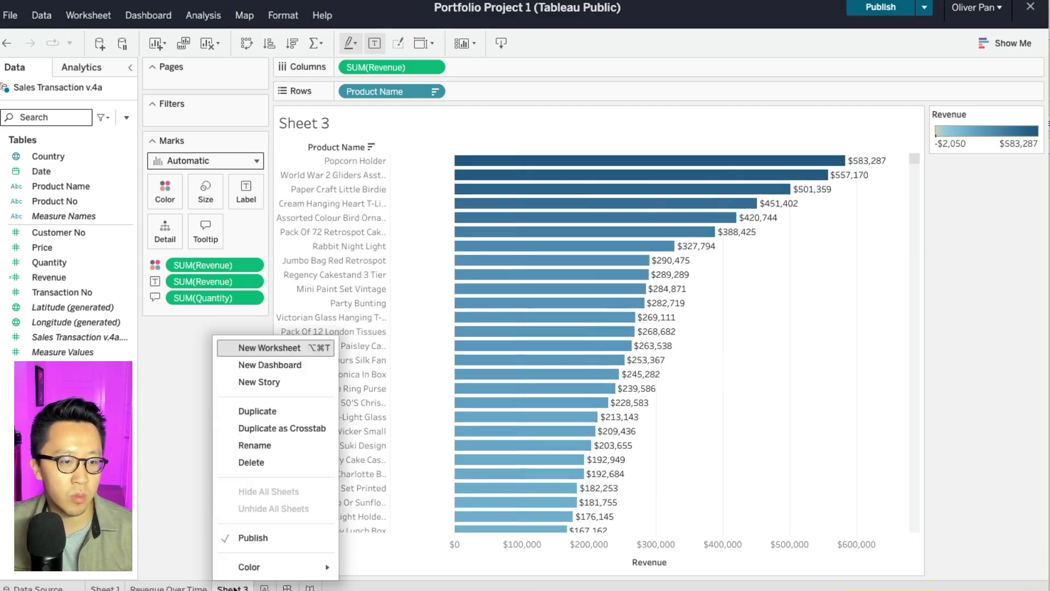
left_click(267, 445)
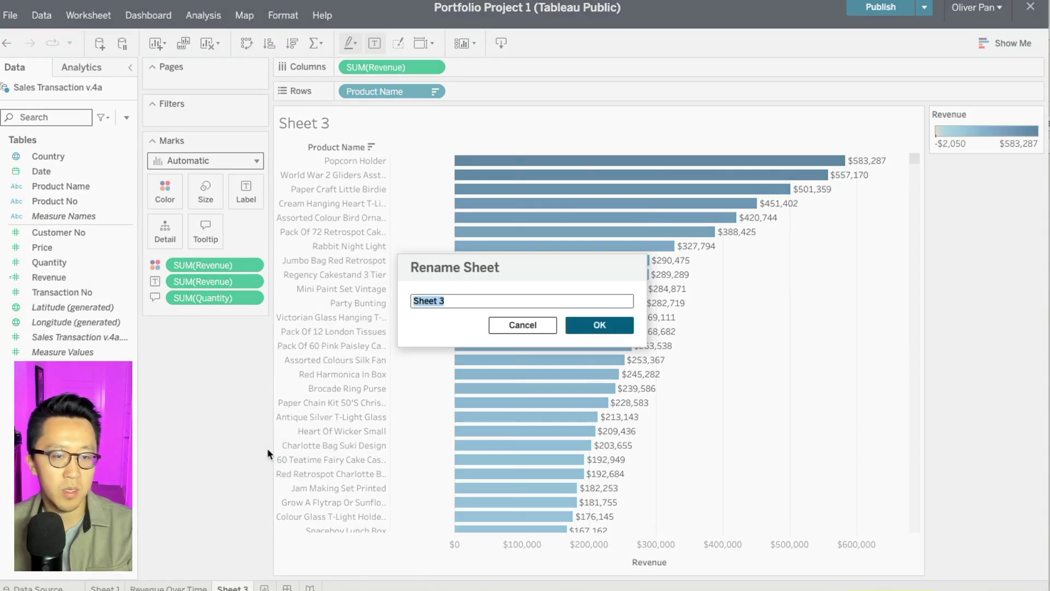
type("Revenbu")
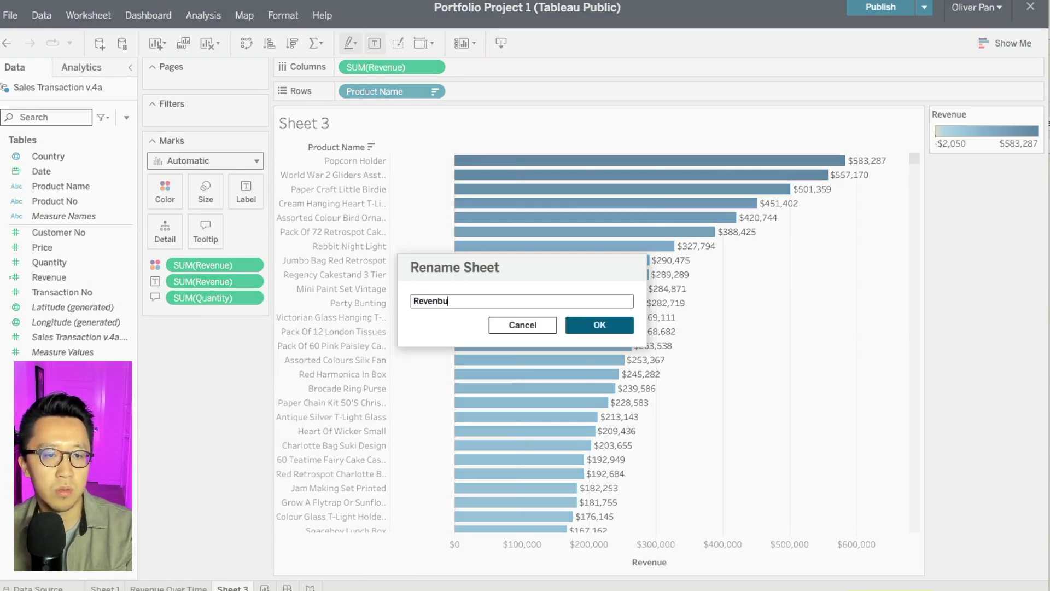
key("BackSpace")
key("BackSpace")
key("ctrl+a")
key("BackSpace")
type("Revenue B")
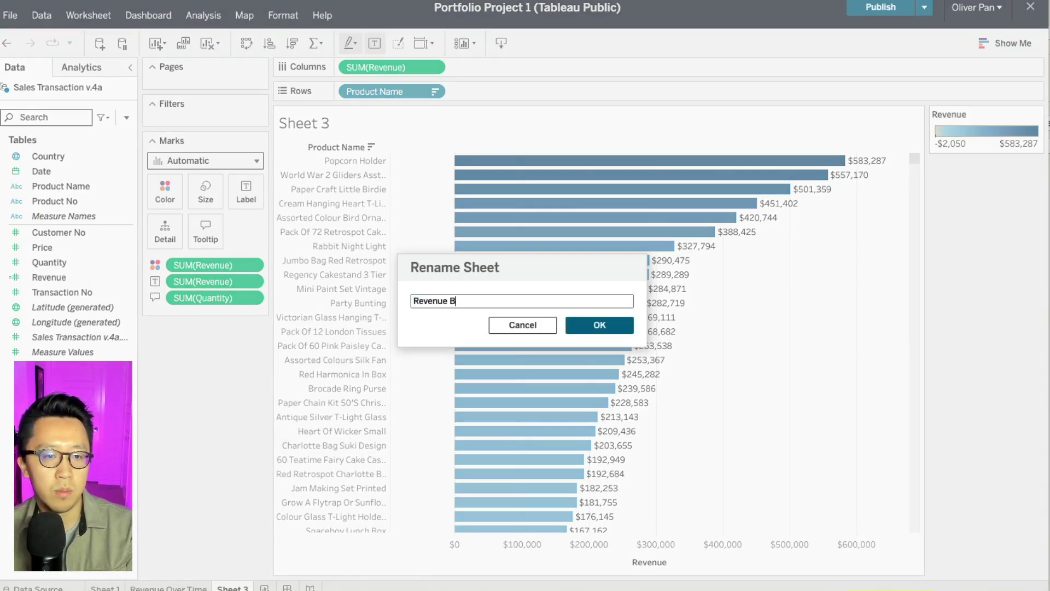
type("y Product")
key("Return")
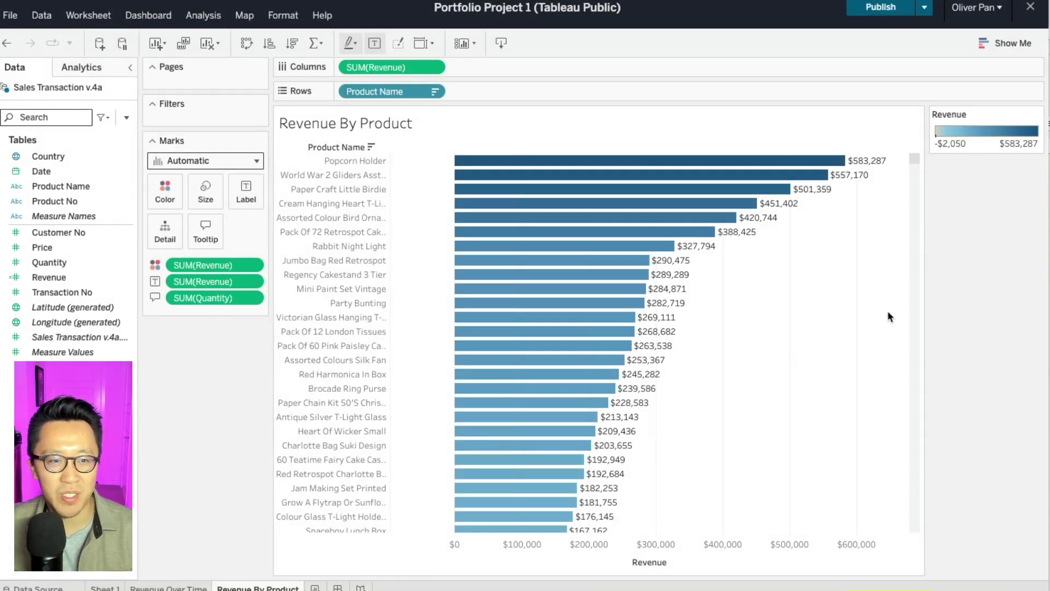
Add Sheet 4 and chart revenue by Country split by year of Date.
left_click(315, 587)
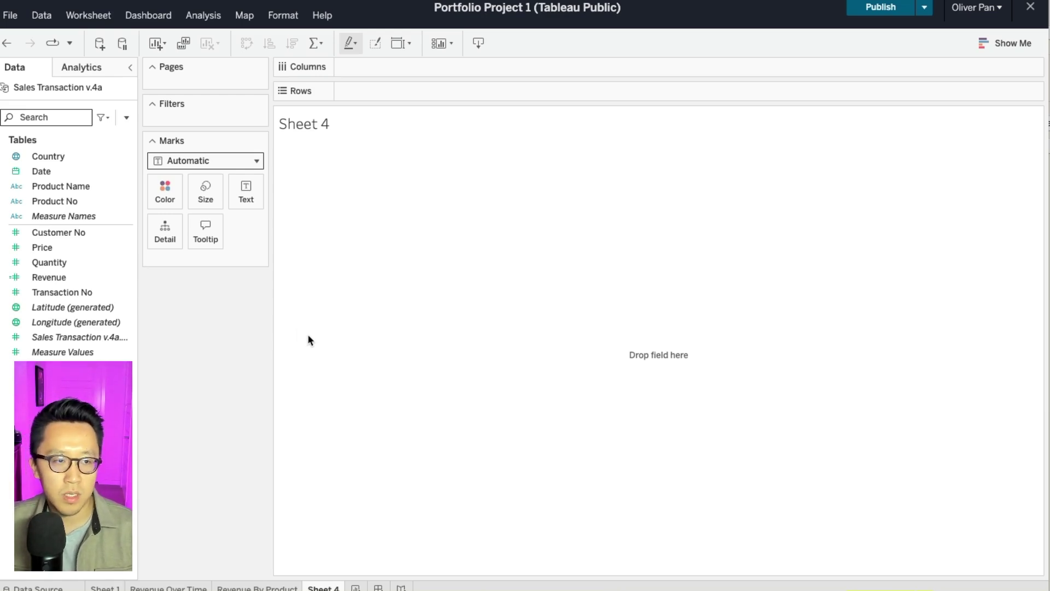
left_click_drag(48, 156, 421, 90)
left_click_drag(49, 277, 412, 298)
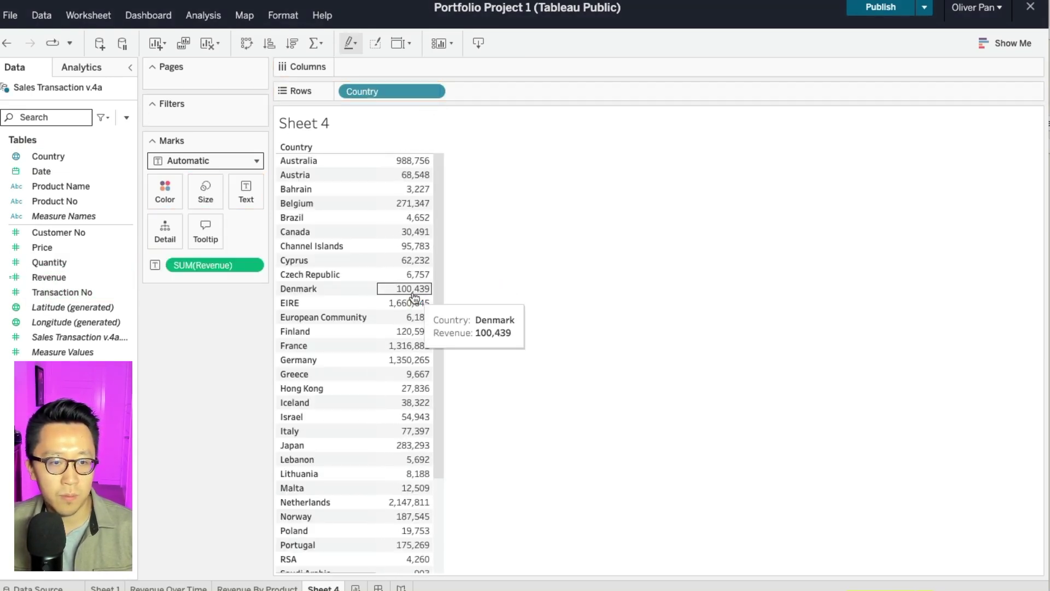
left_click_drag(41, 171, 510, 79)
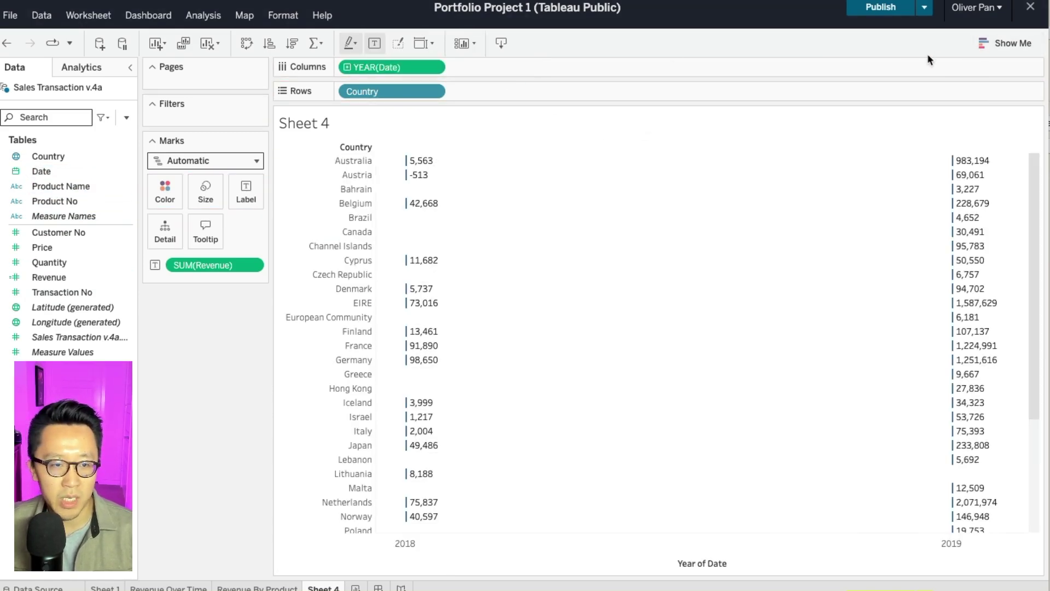
Switch the country revenue view to horizontal bars via Show Me.
left_click(996, 50)
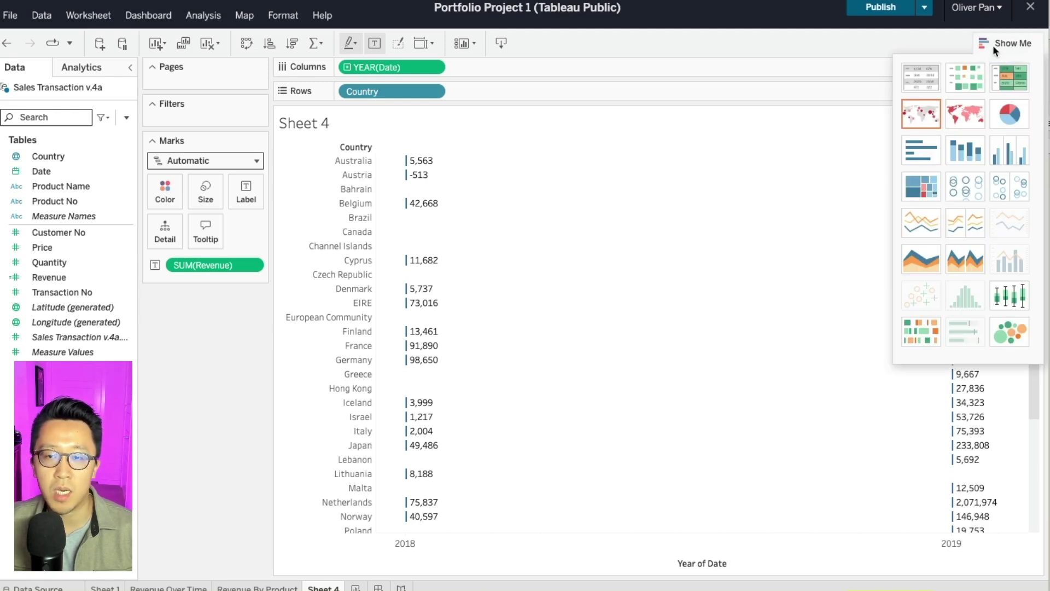
left_click(996, 46)
left_click(1005, 45)
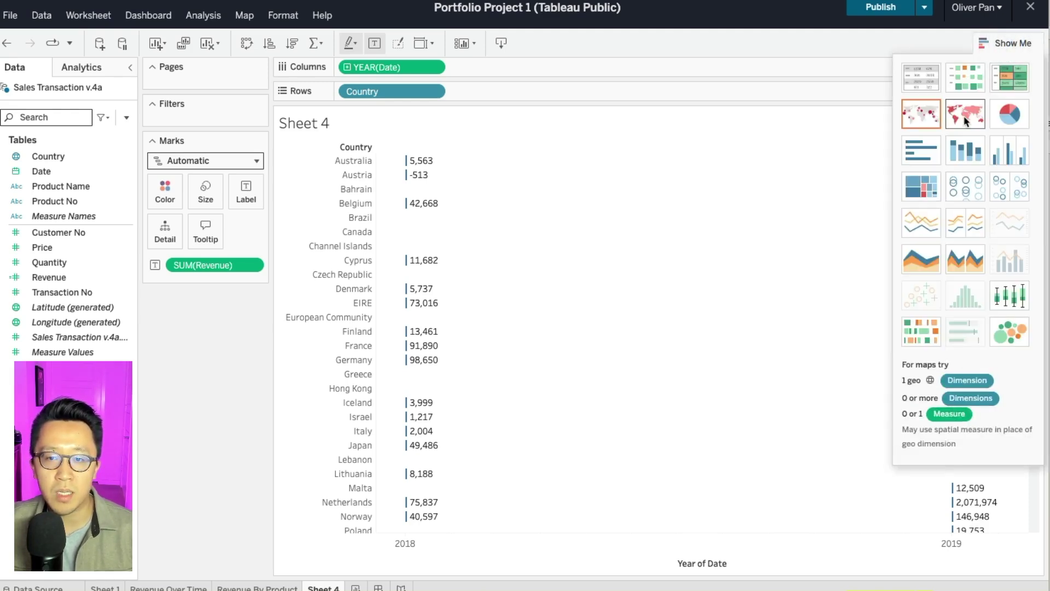
left_click(925, 152)
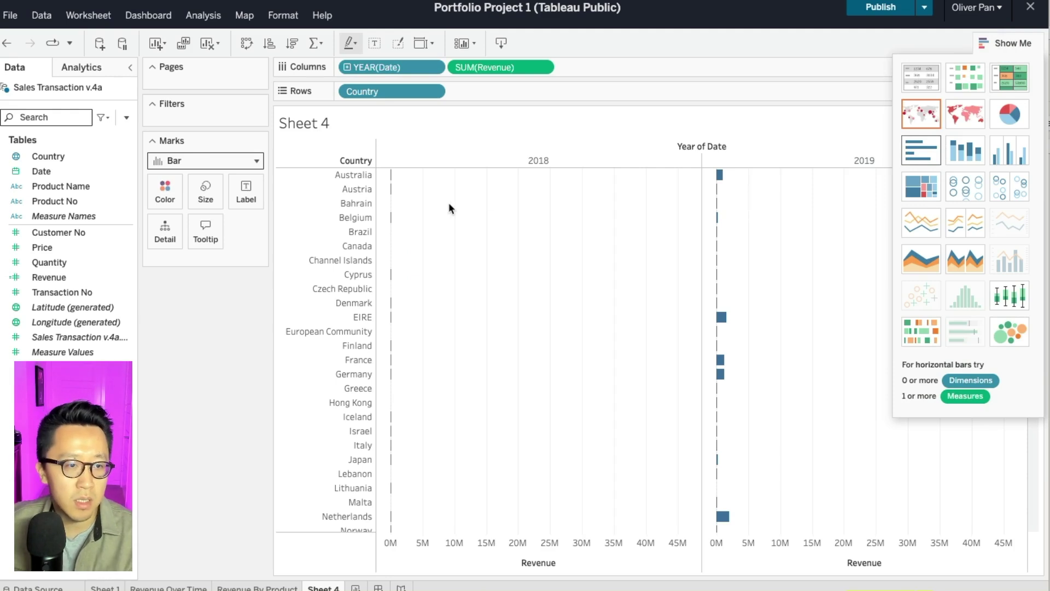
Clear the sheet and plot SUM(Revenue) by MONTH(Date).
key("alt+shift+BackSpace")
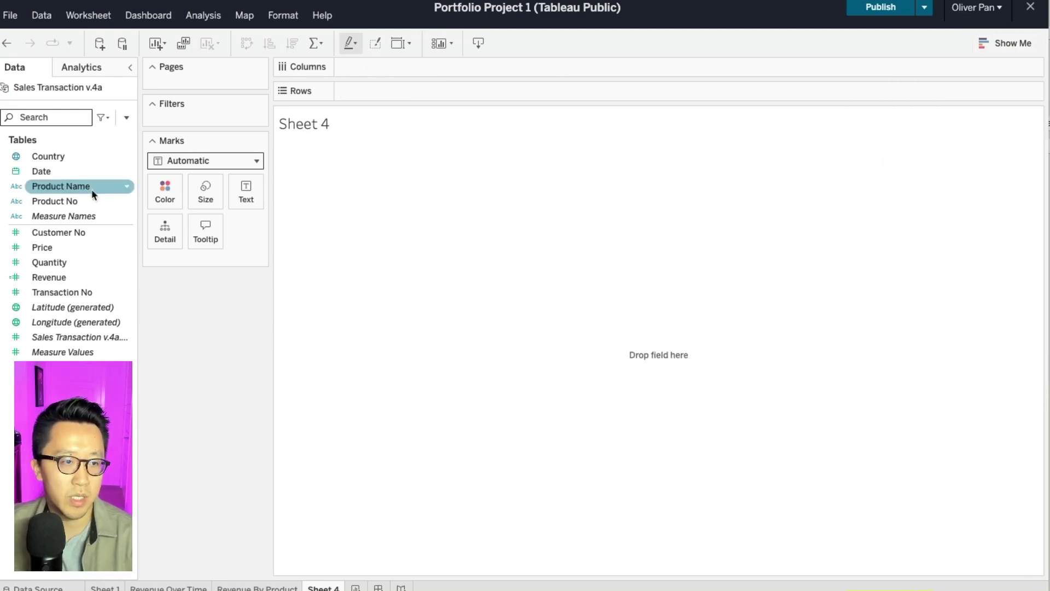
left_click_drag(42, 172, 429, 68)
left_click(347, 67)
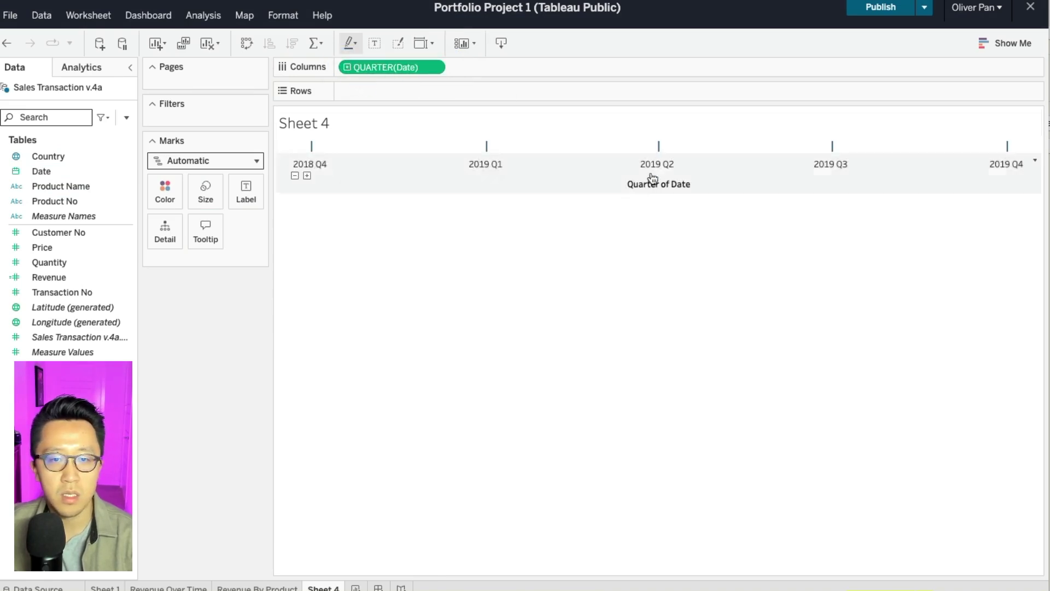
left_click(347, 67)
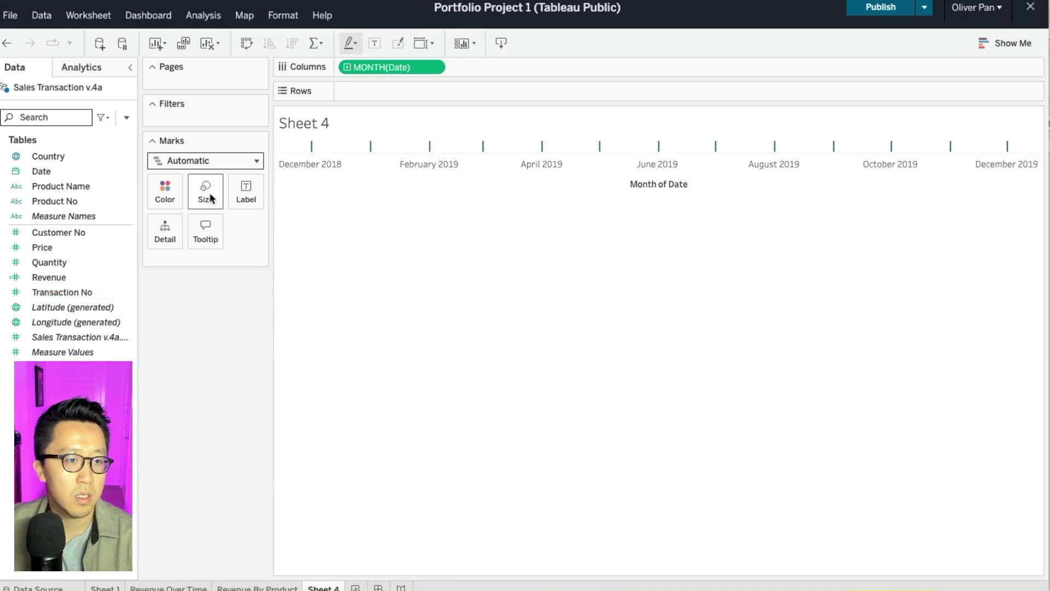
left_click_drag(49, 277, 458, 97)
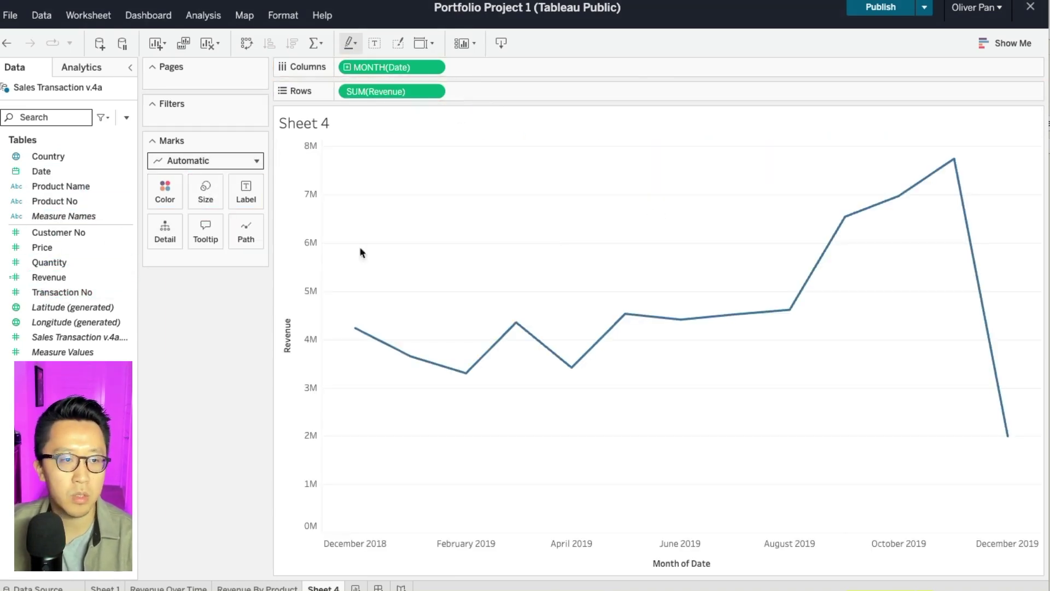
Change the mark type to Bar and colour the bars by Country.
left_click(216, 160)
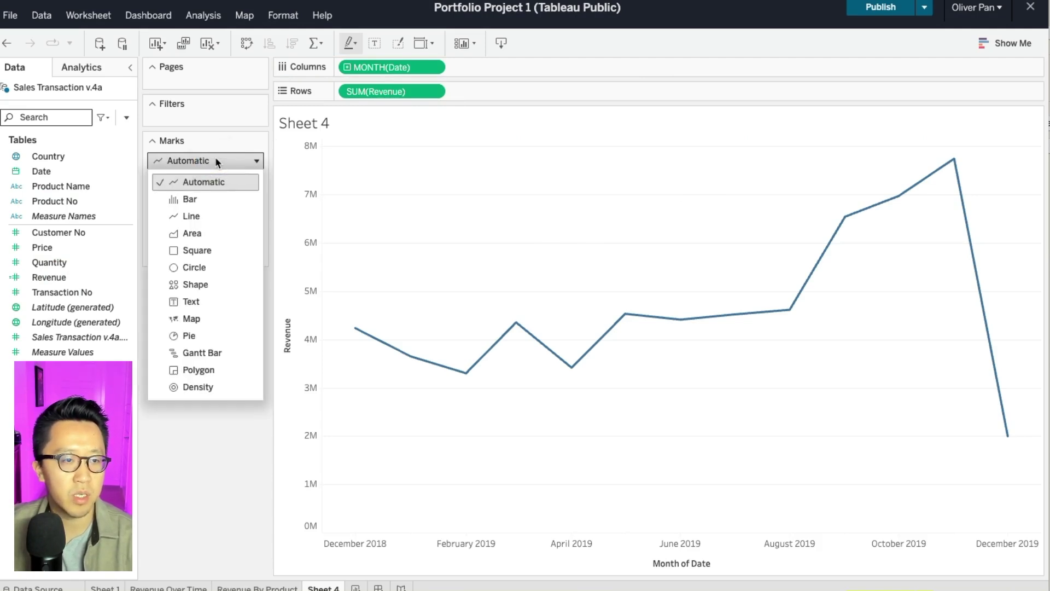
left_click(189, 199)
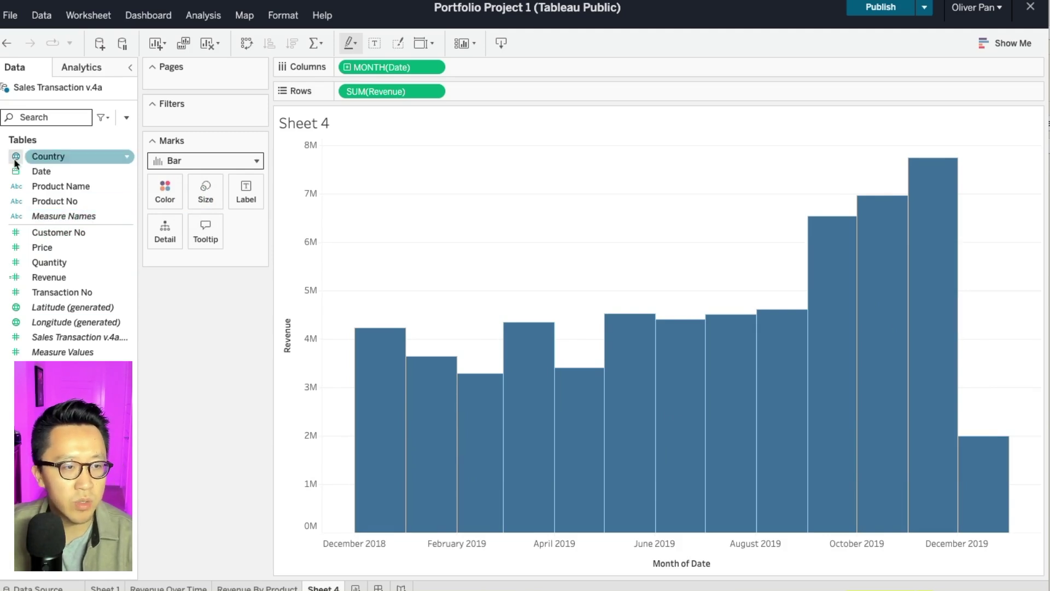
left_click_drag(48, 157, 177, 192)
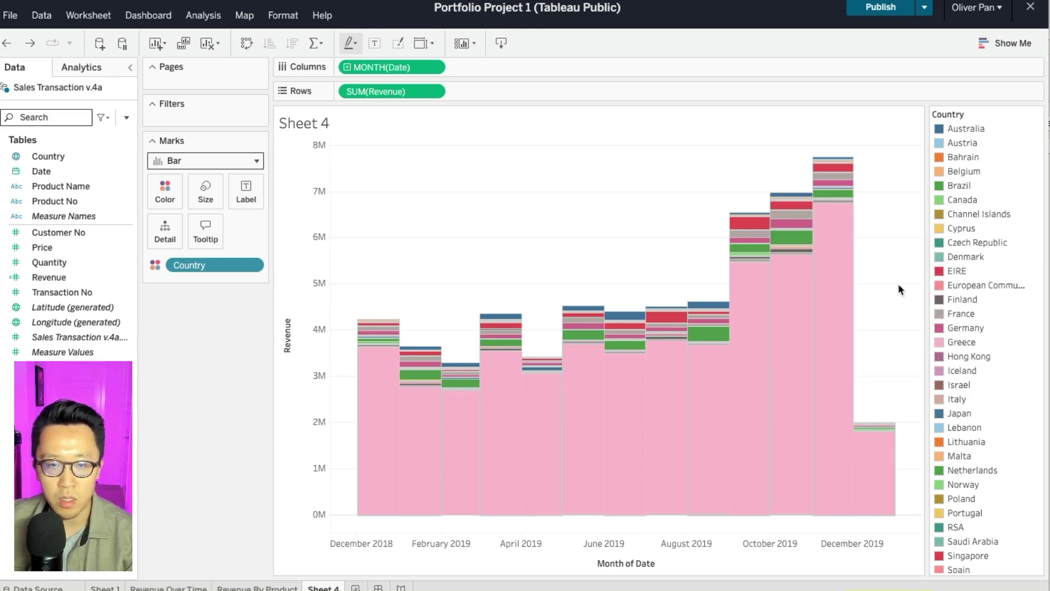
On Sheet 1, replace SUM(Quantity) with Revenue per country.
key("ctrl+Tab")
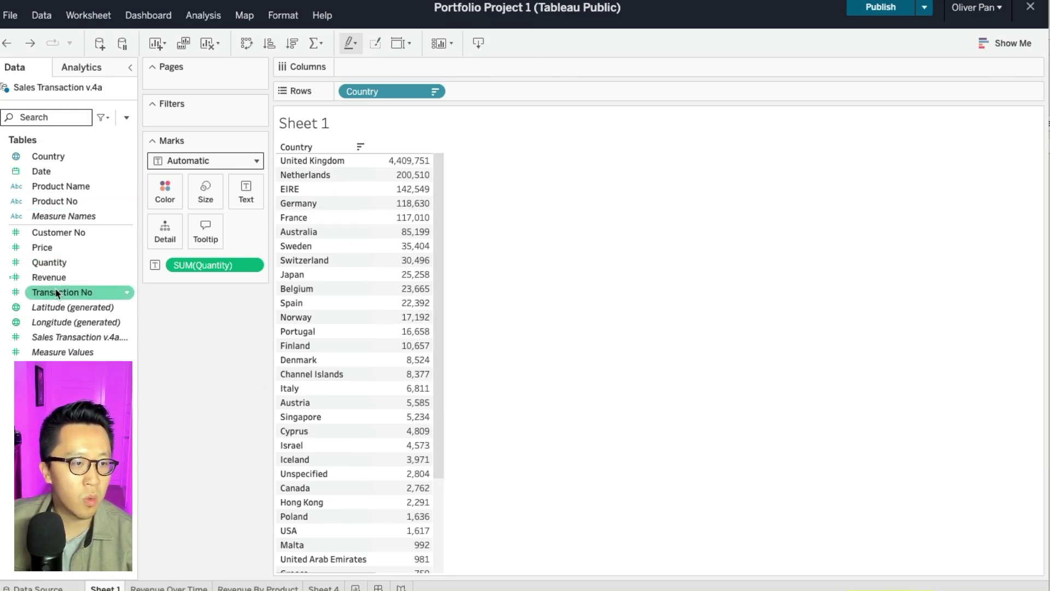
left_click_drag(54, 277, 227, 266)
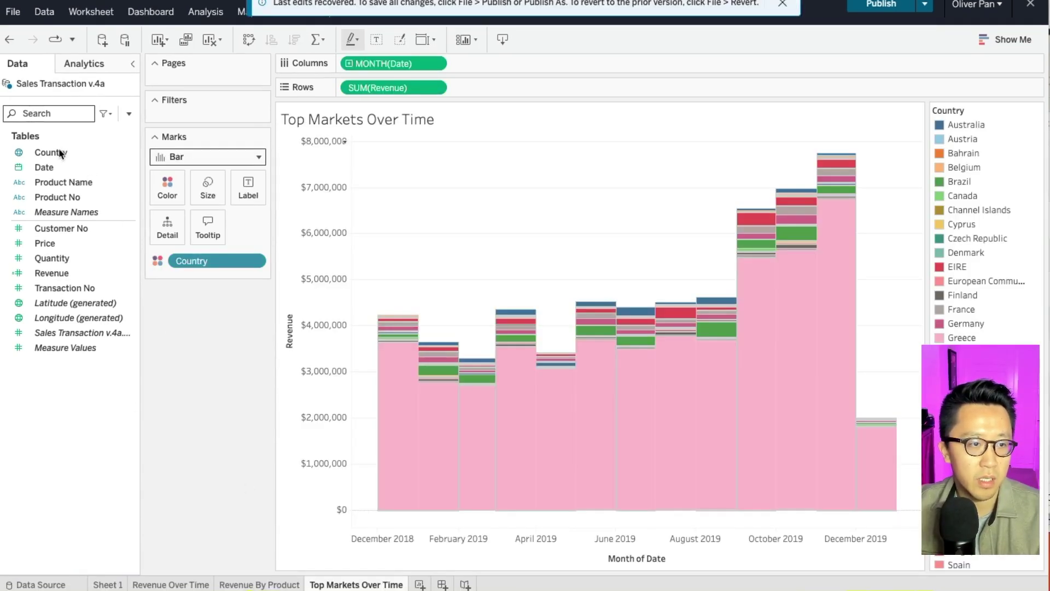
Start a Country group and select every country from Australia to USA.
right_click(61, 153)
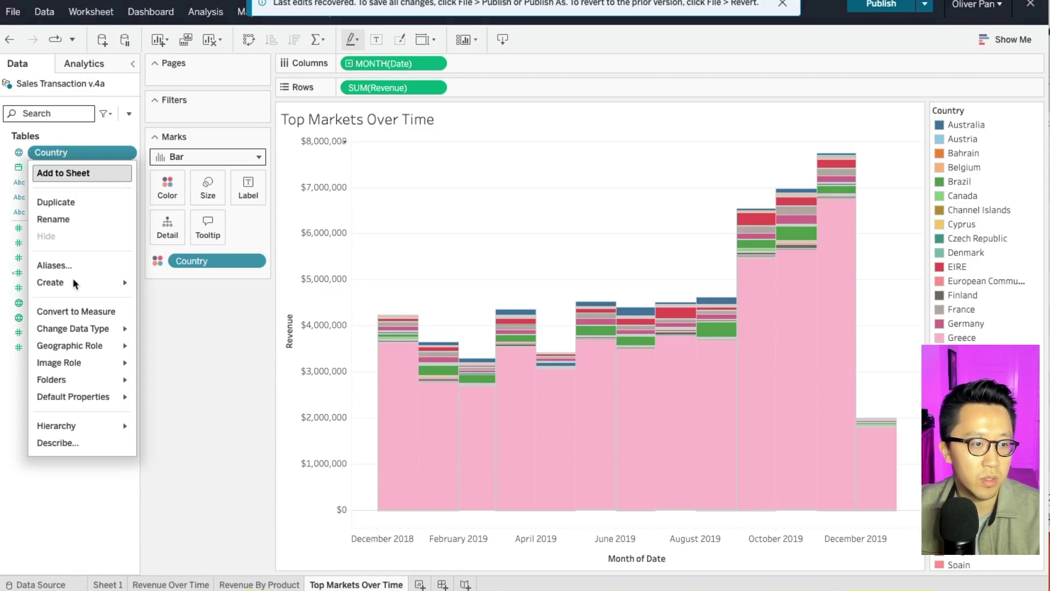
mouse_move(76, 284)
left_click(167, 299)
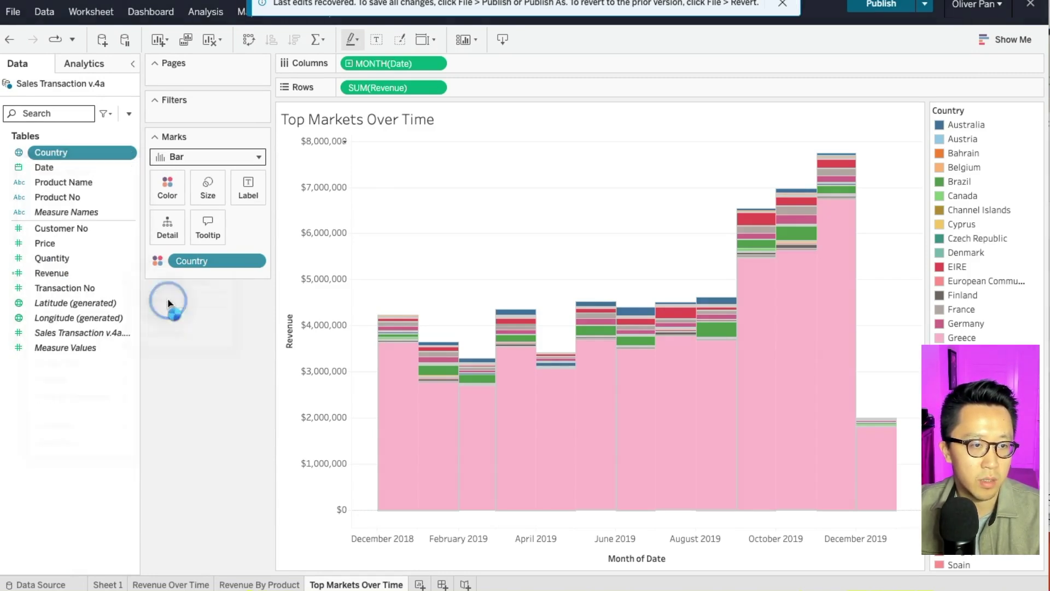
left_click(435, 173)
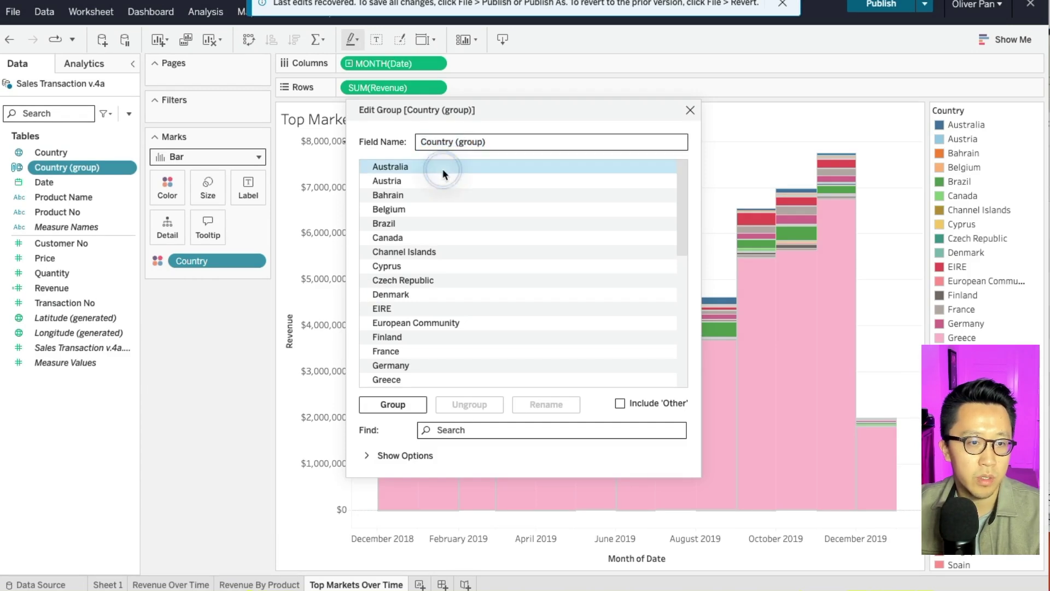
scroll(438, 273, "down", 8)
left_click(389, 381, "shift")
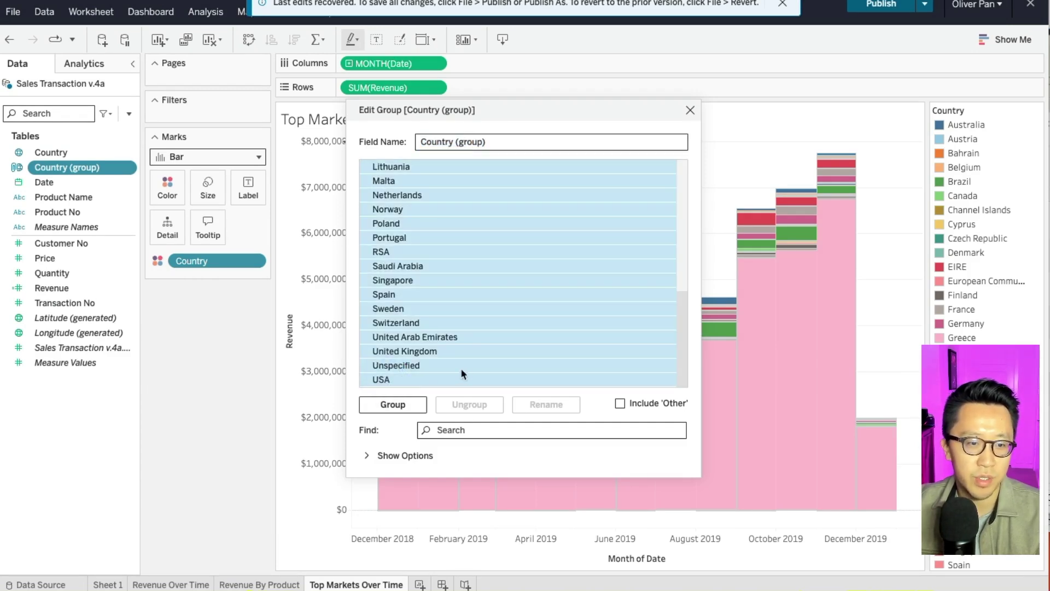
Exclude United Kingdom, Netherlands, EIRE, Germany and France, then group the remaining countries.
left_click(427, 355, "ctrl")
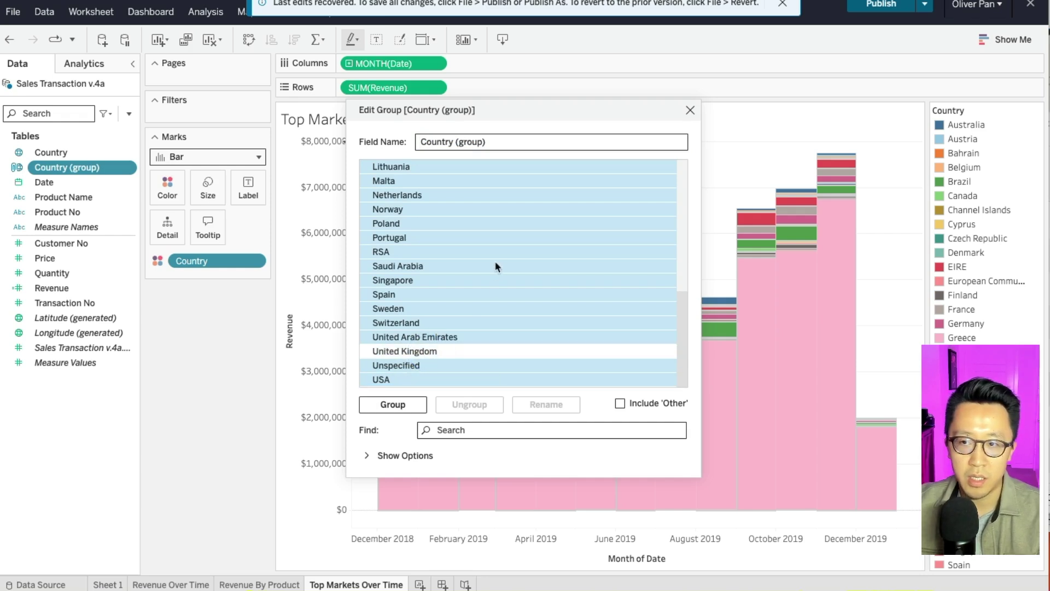
scroll(473, 272, "up", 5)
scroll(464, 274, "down", 3)
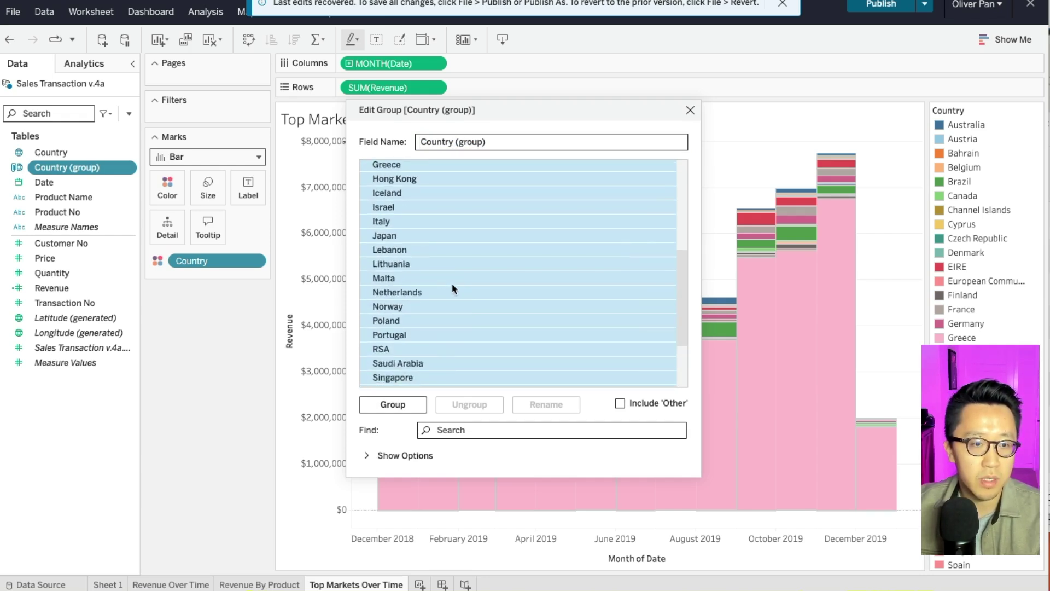
left_click(432, 290, "ctrl")
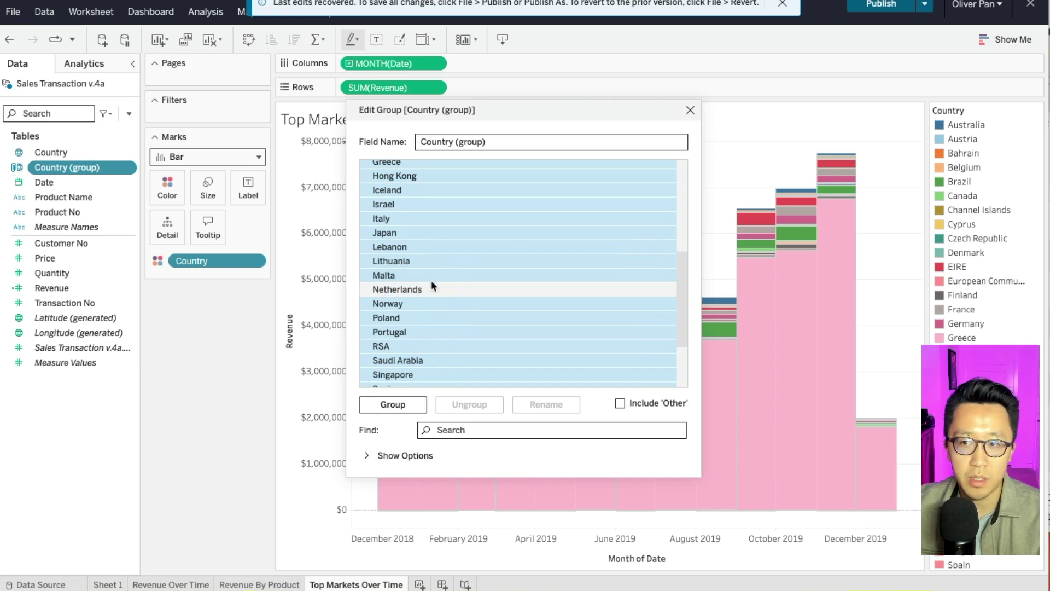
scroll(451, 271, "up", 3)
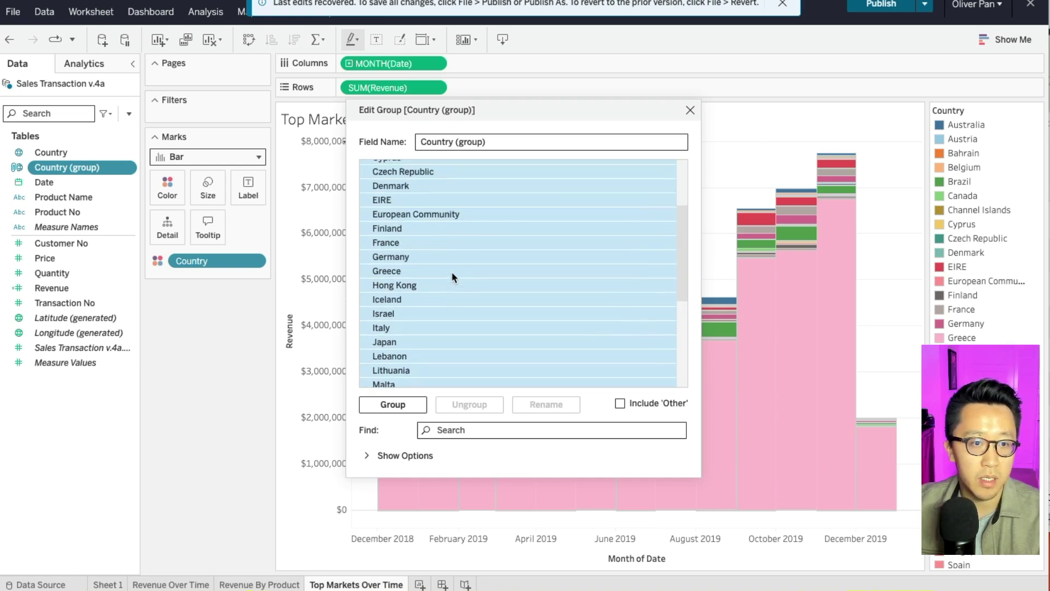
left_click(411, 222, "ctrl")
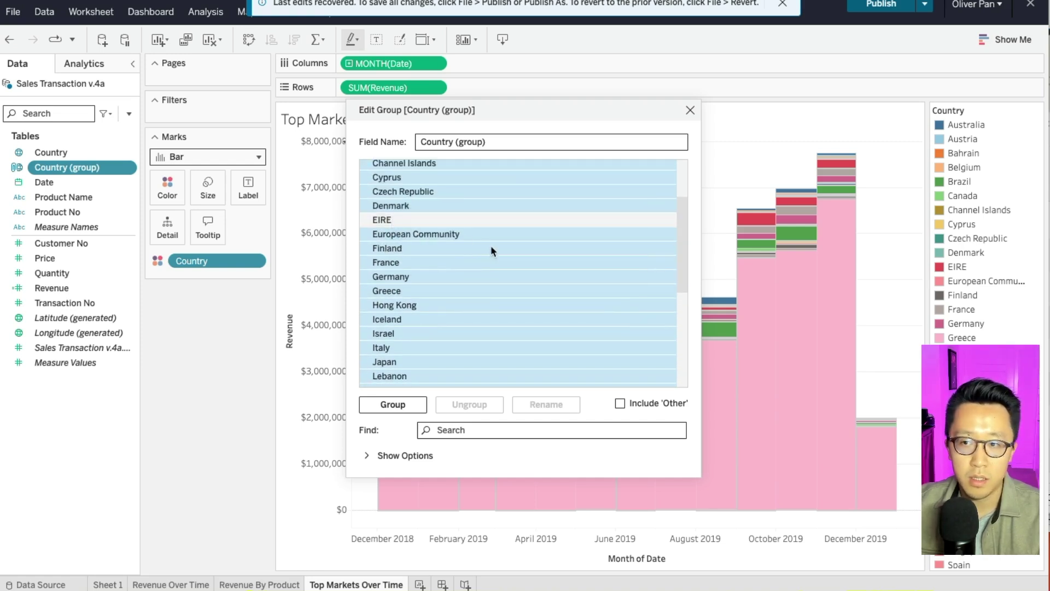
left_click(410, 279, "ctrl")
left_click(404, 265, "ctrl")
left_click(374, 407)
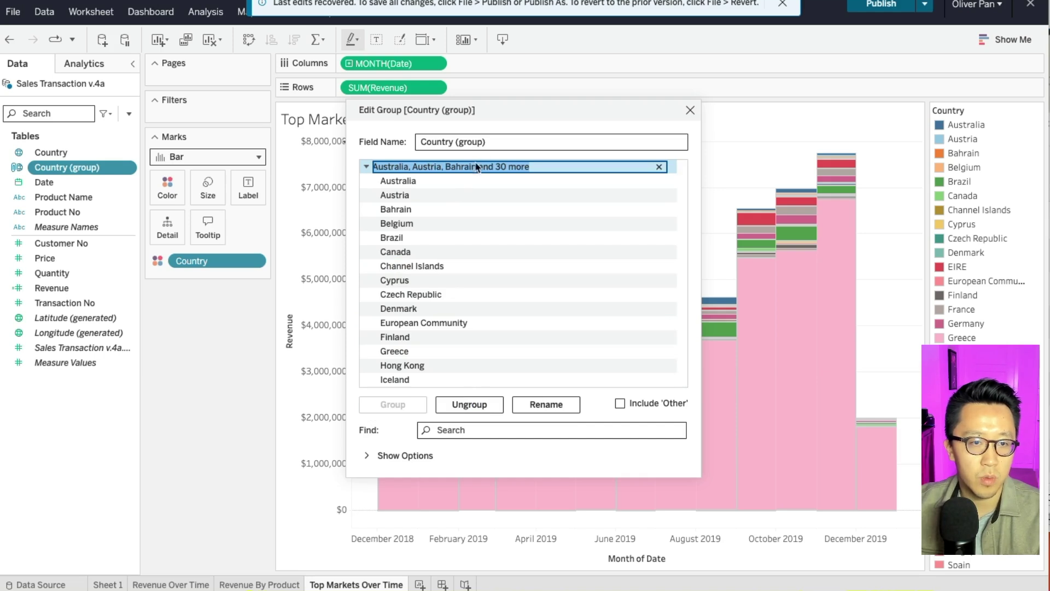
Name the group Others and the field Grouped Countries.
type("Others")
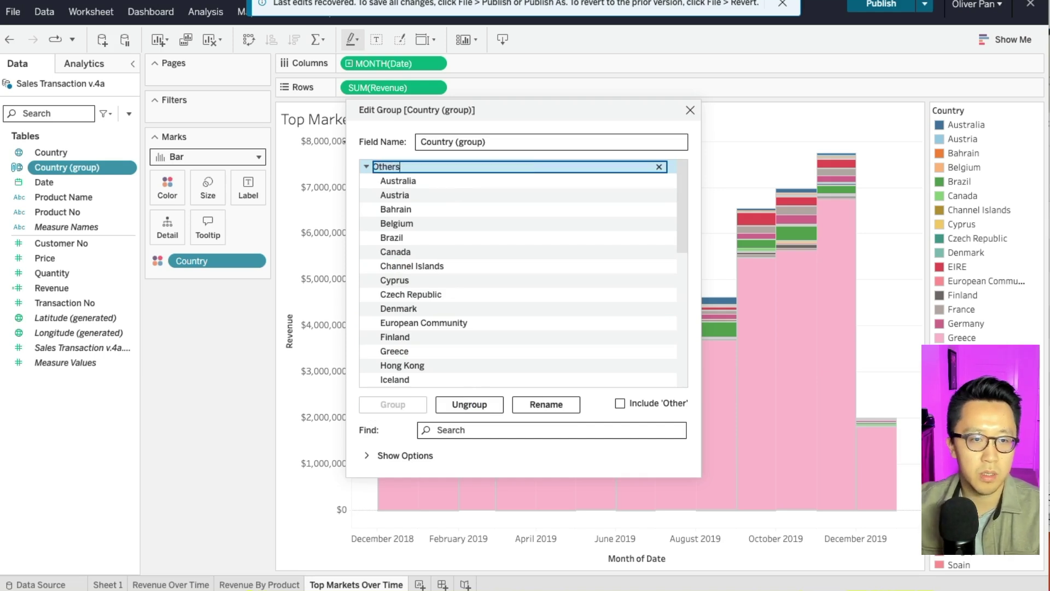
key("Return")
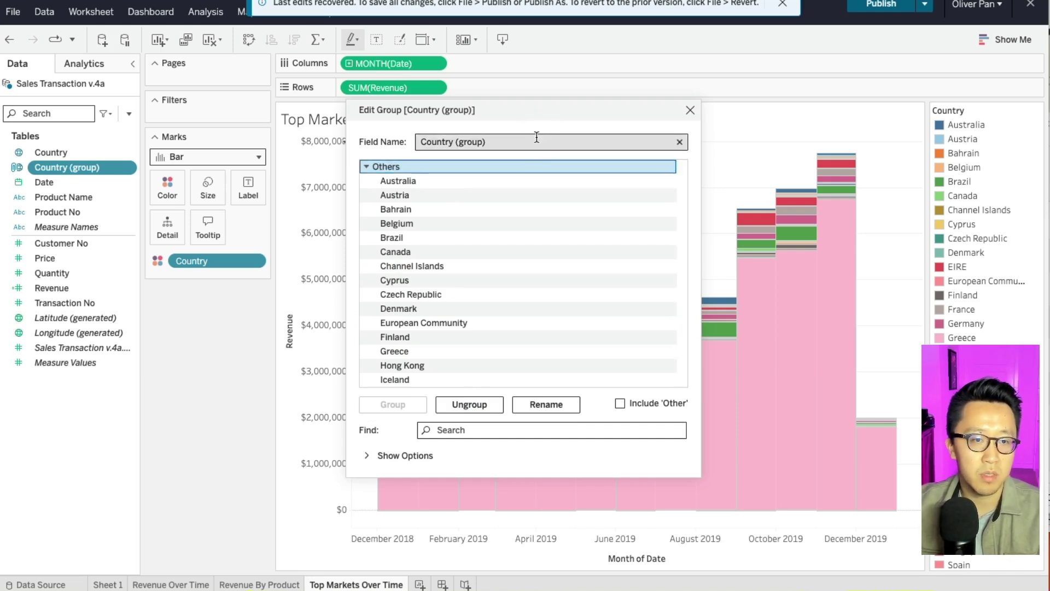
left_click(536, 137)
key("ctrl+a")
type("Grouped ")
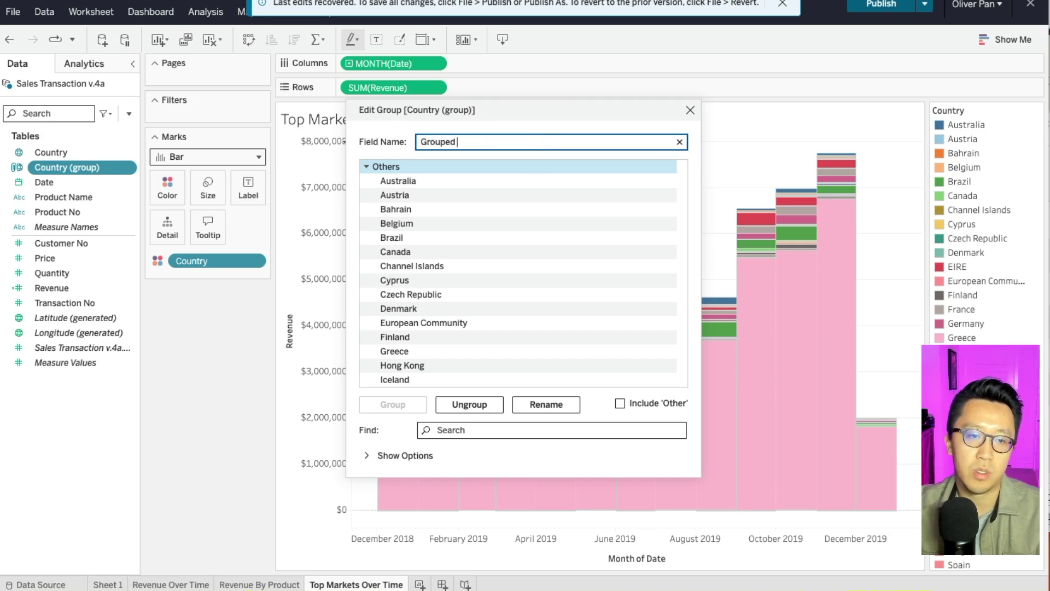
type("Countries")
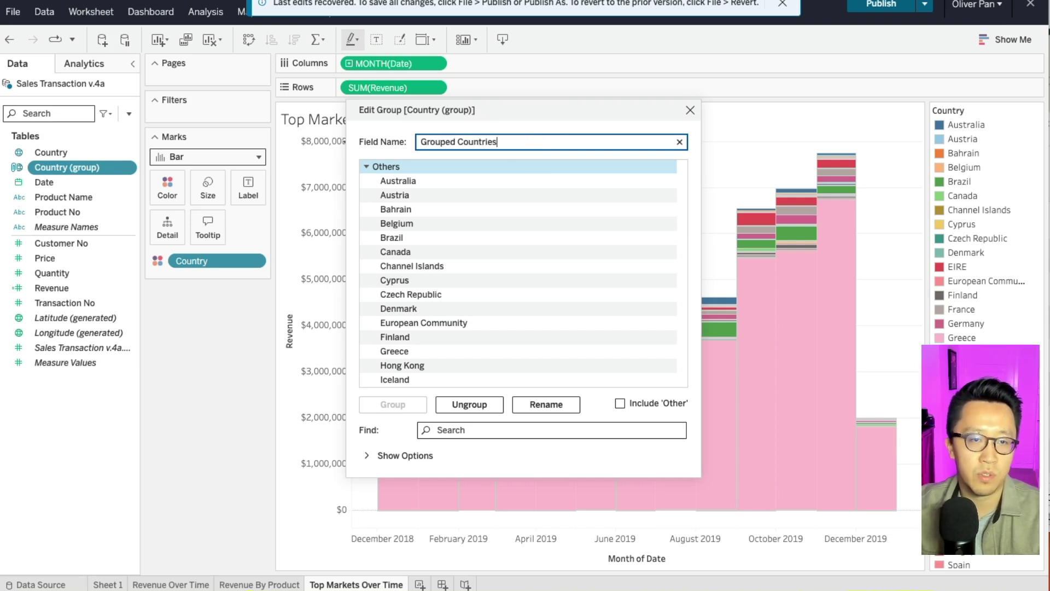
key("Return")
left_click(689, 110)
Replace Country with Grouped Countries on Color for the Top Markets Over Time bars.
left_click(79, 184)
left_click_drag(86, 186, 209, 261)
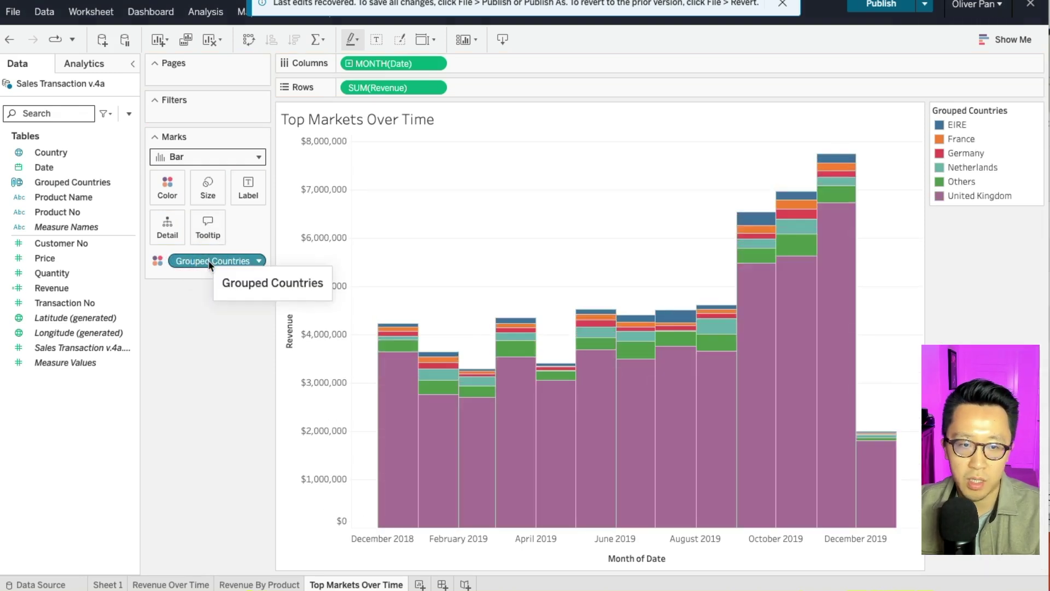
mouse_move(391, 426)
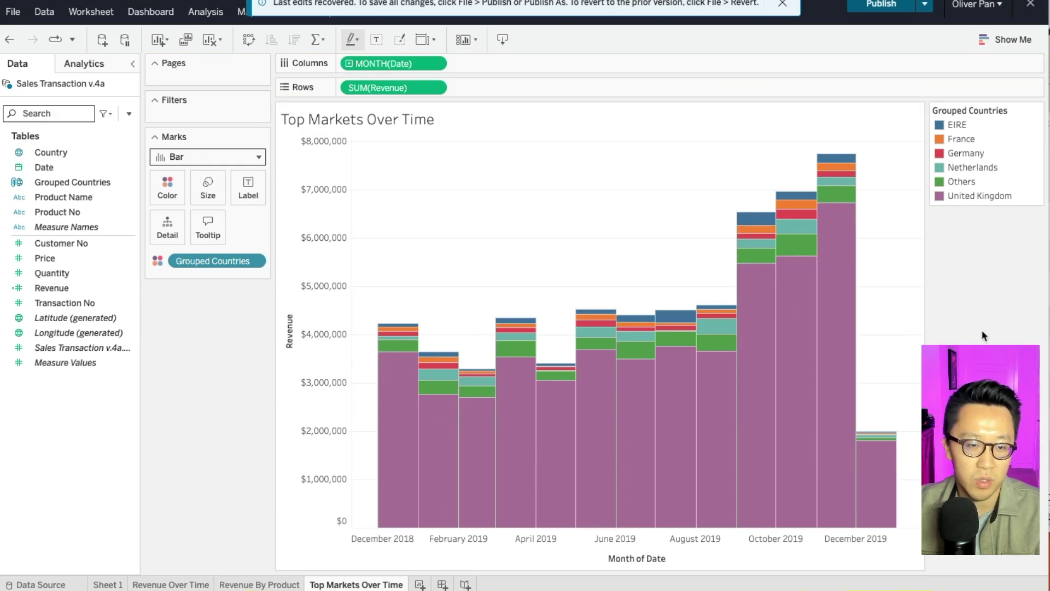
left_click(171, 584)
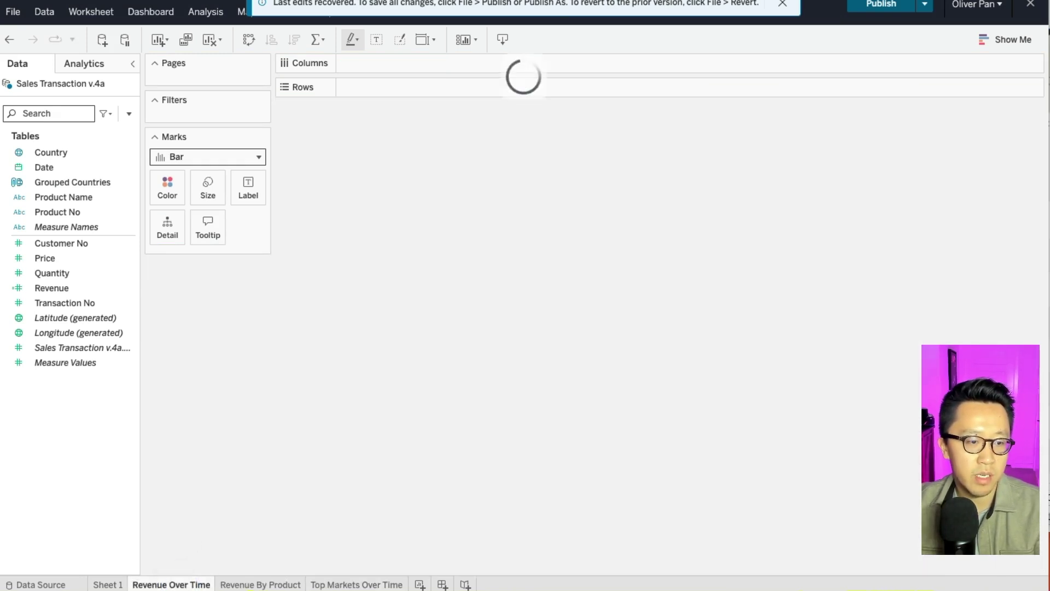
left_click(336, 585)
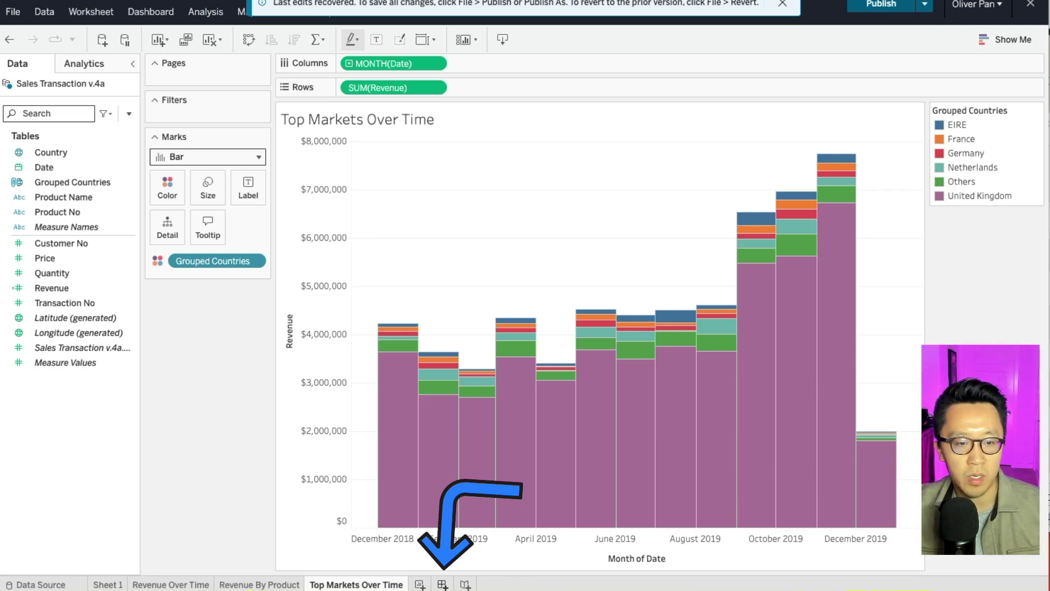
Create Dashboard 1 sized to Generic Desktop (1366 x 768).
left_click(443, 584)
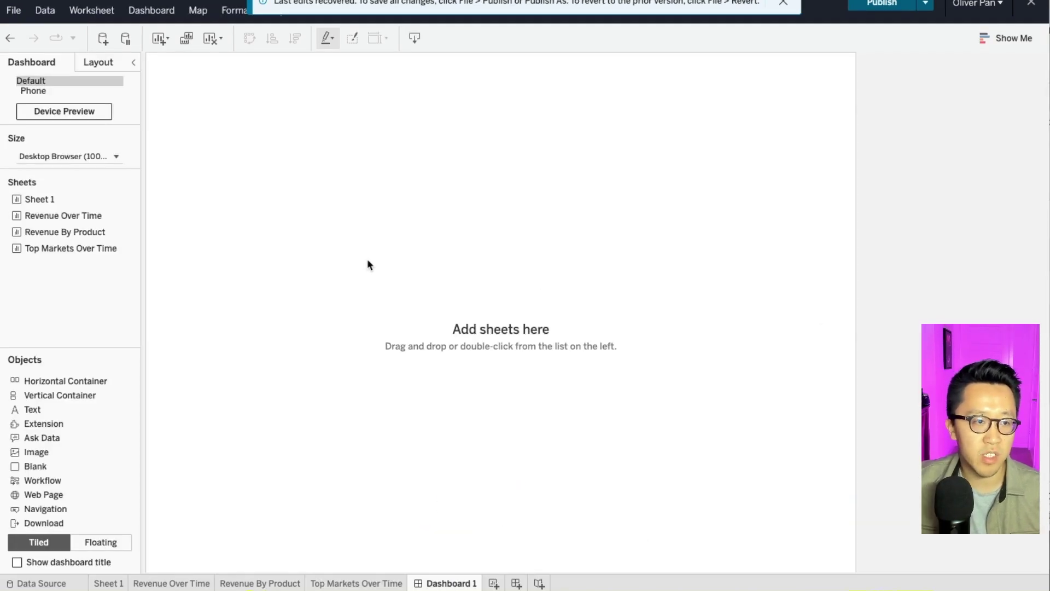
left_click(90, 156)
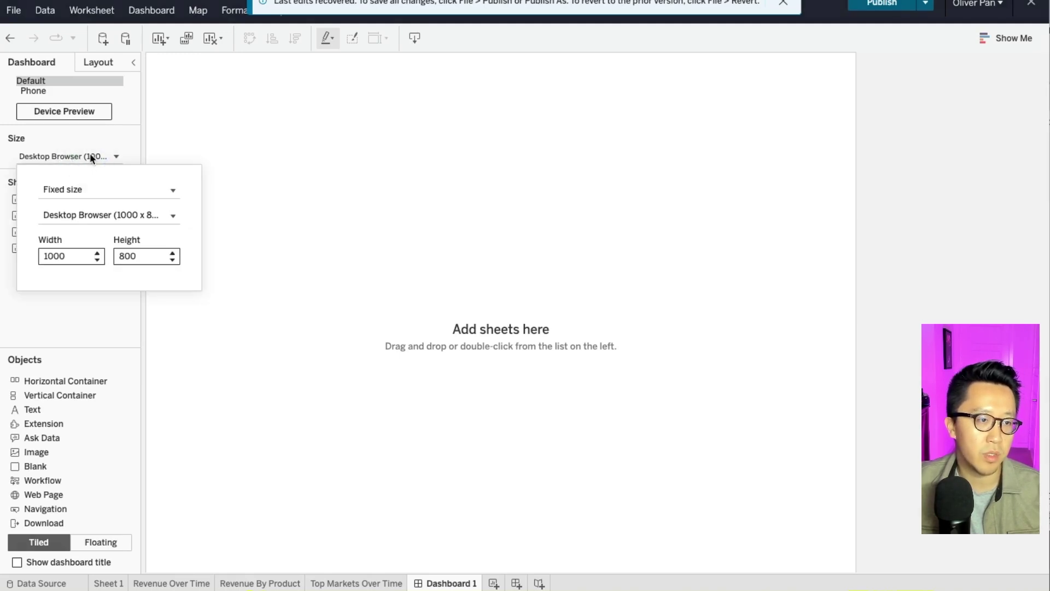
left_click(134, 215)
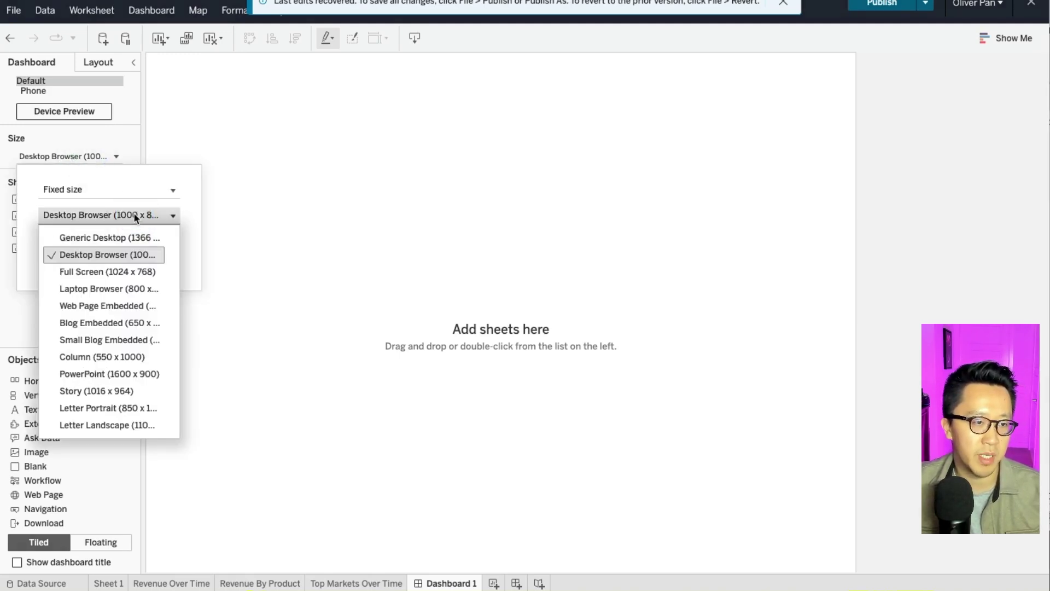
left_click(107, 238)
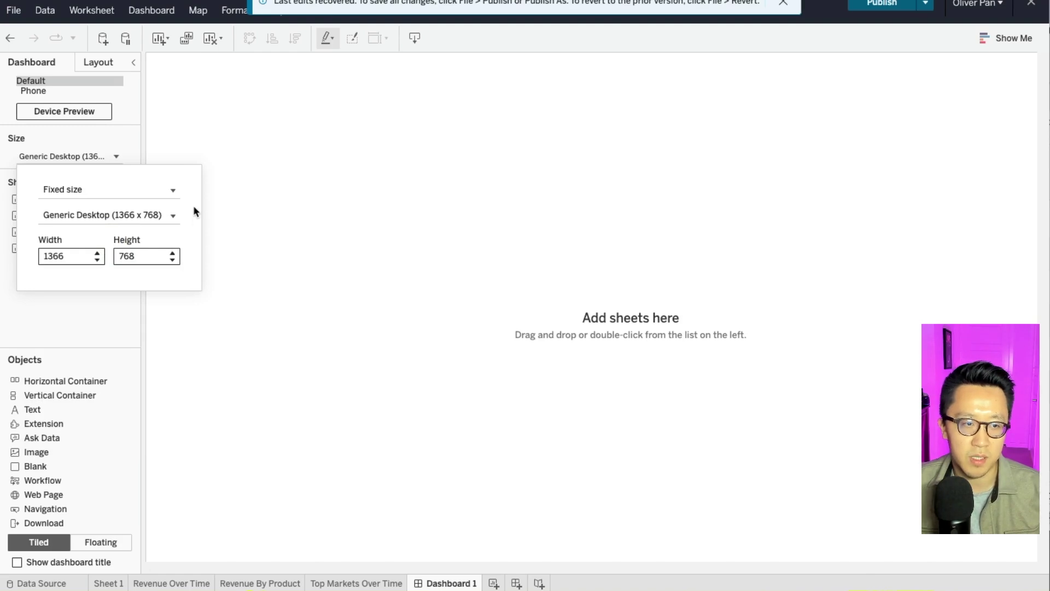
left_click(287, 184)
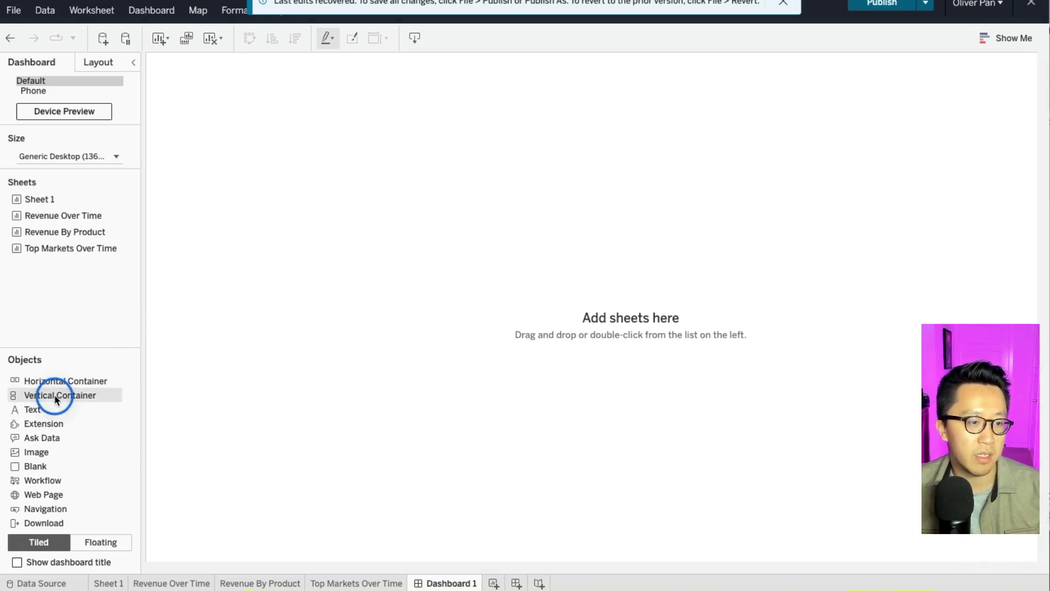
Add two stacked vertical containers and enlarge the lower one toward the top.
left_click_drag(56, 399, 324, 340)
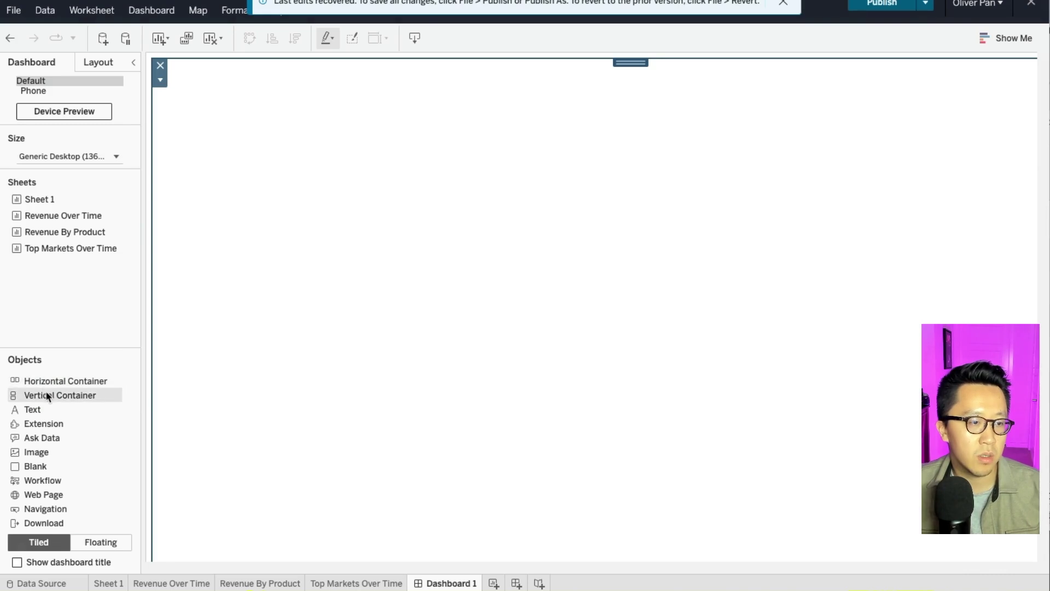
mouse_move(48, 397)
left_mouse_down()
mouse_move(547, 542)
mouse_move(549, 312)
left_mouse_up()
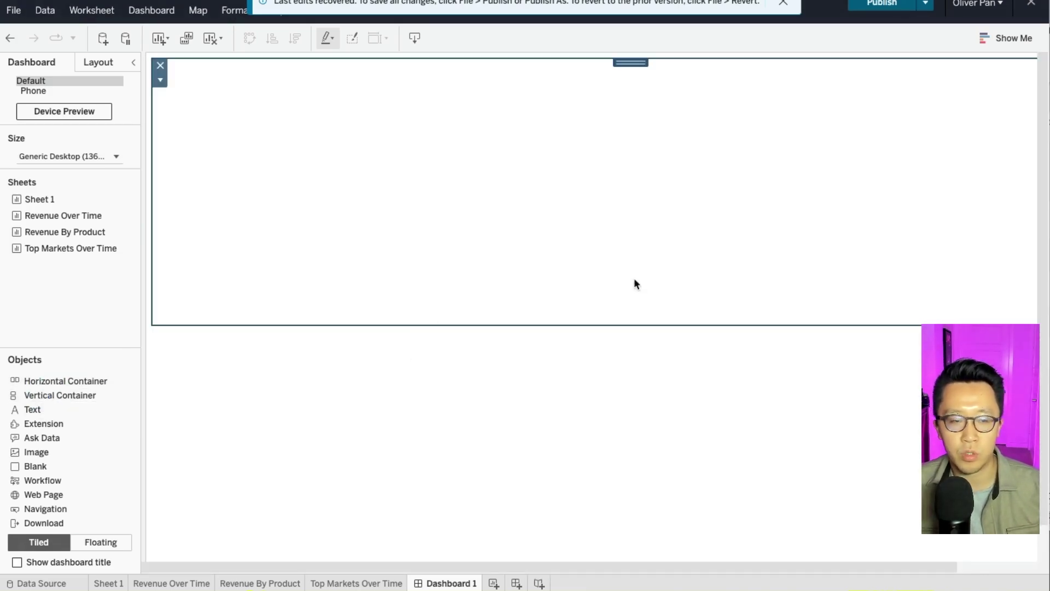
left_click(89, 402)
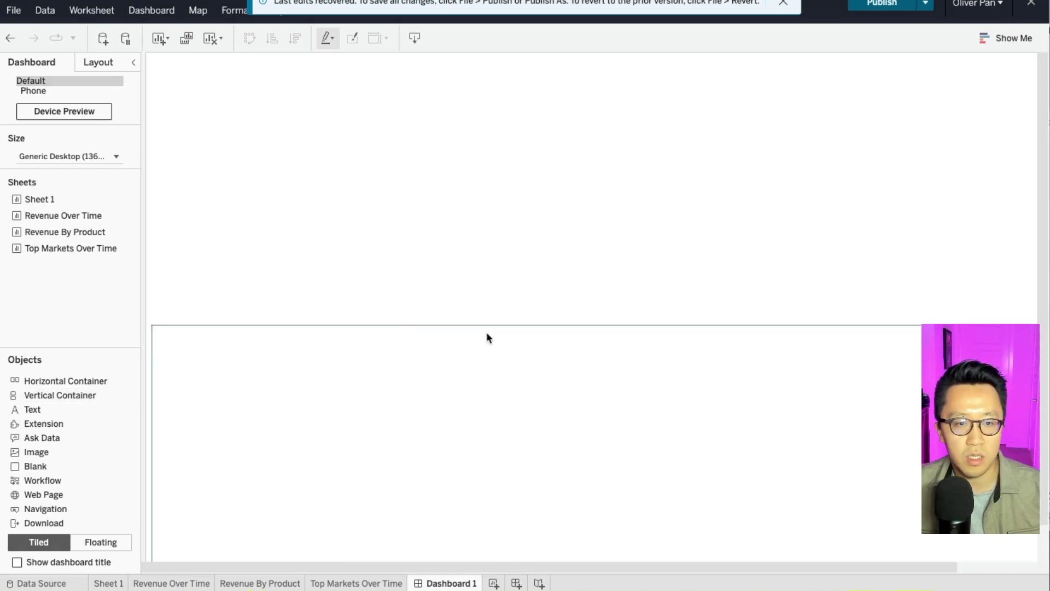
left_click_drag(498, 325, 525, 110)
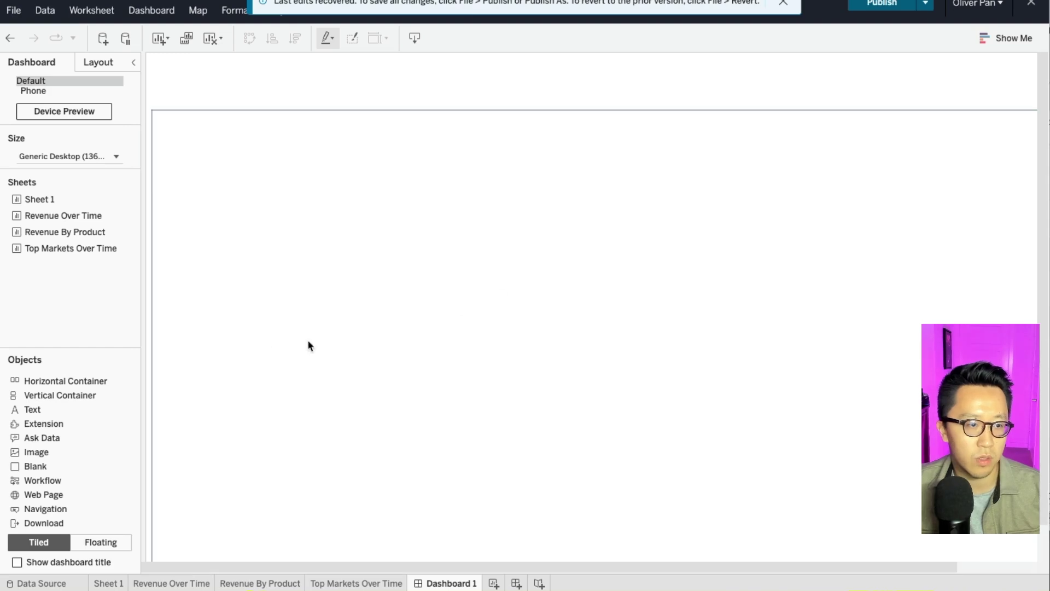
left_click(183, 362)
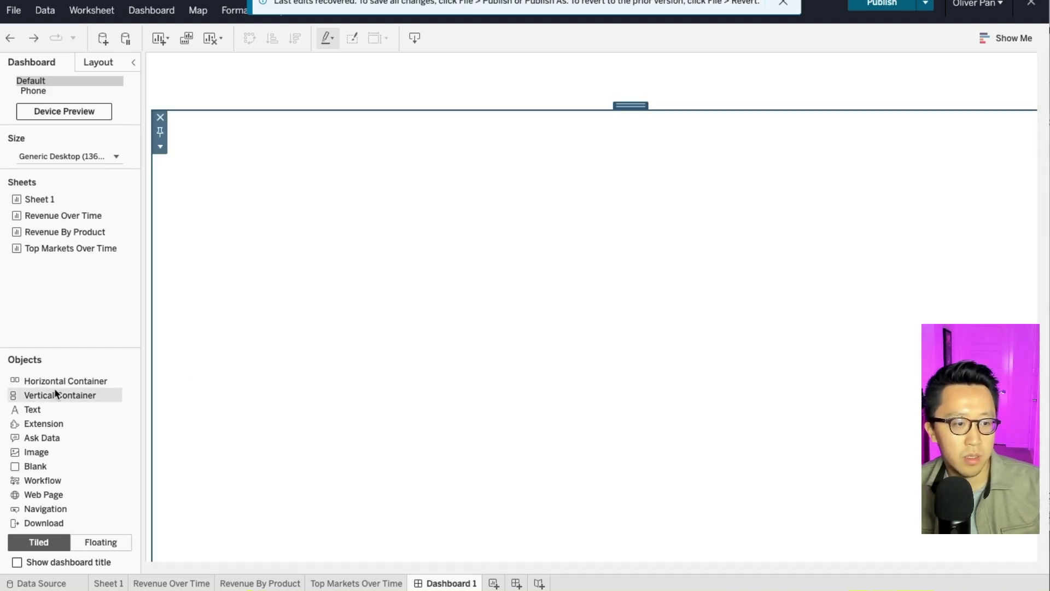
Add vertical and horizontal containers, splitting the bottom area into side-by-side panes.
left_click_drag(54, 392, 661, 554)
left_click_drag(38, 381, 628, 124)
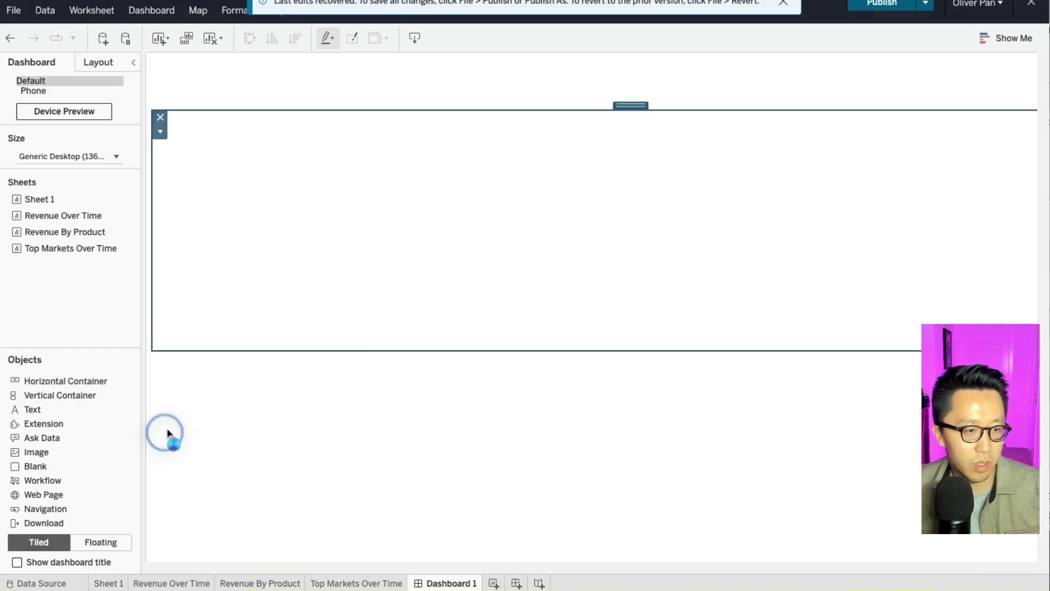
left_click(167, 432)
left_click_drag(70, 381, 154, 415)
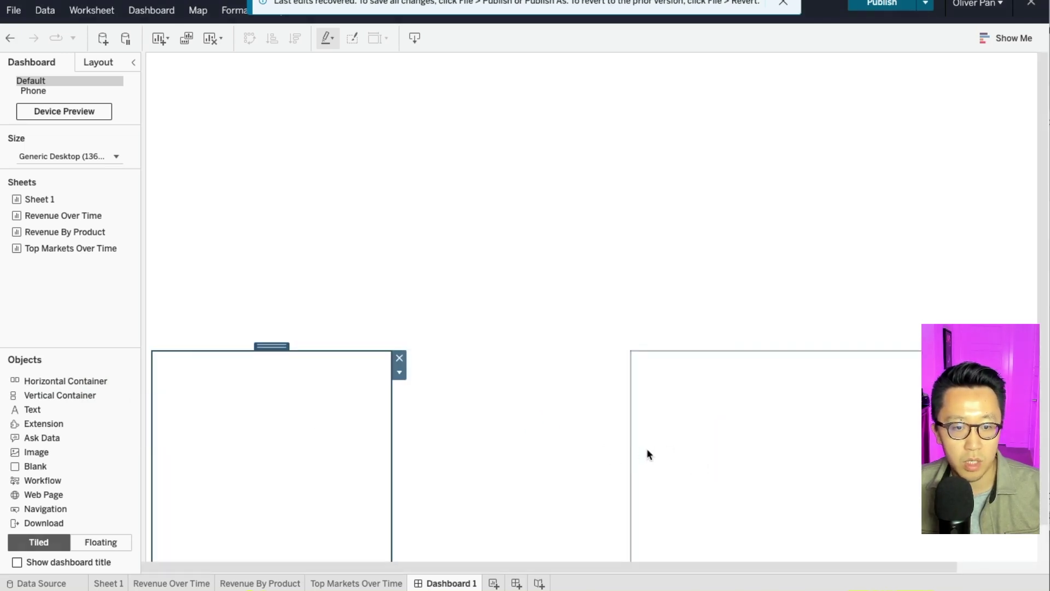
Undo back to the three-chart layout and remove the Revenue and Grouped Countries legends.
key("ctrl+z")
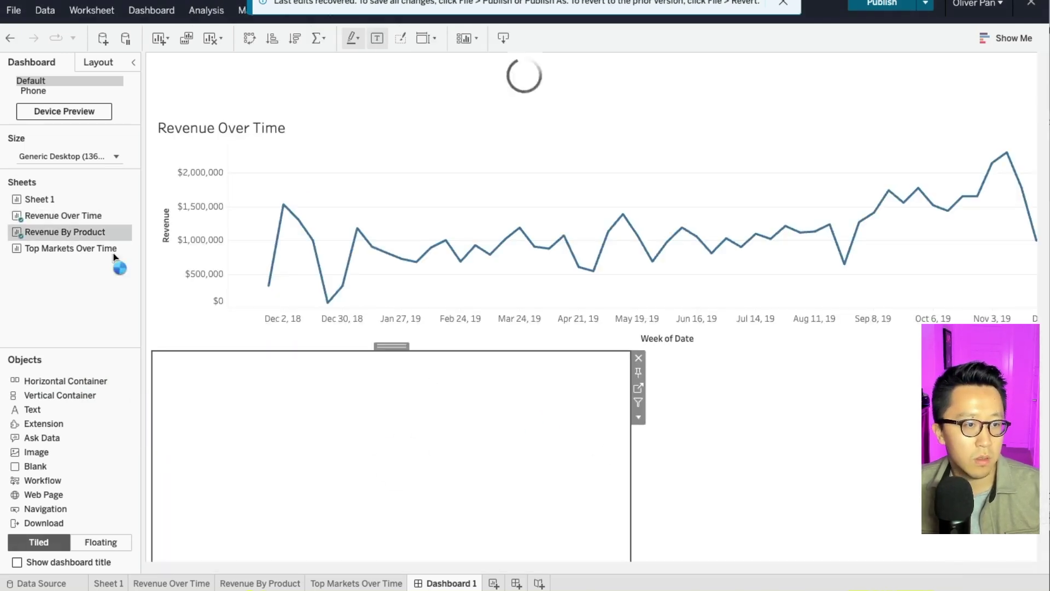
left_click(623, 358)
right_click(772, 405)
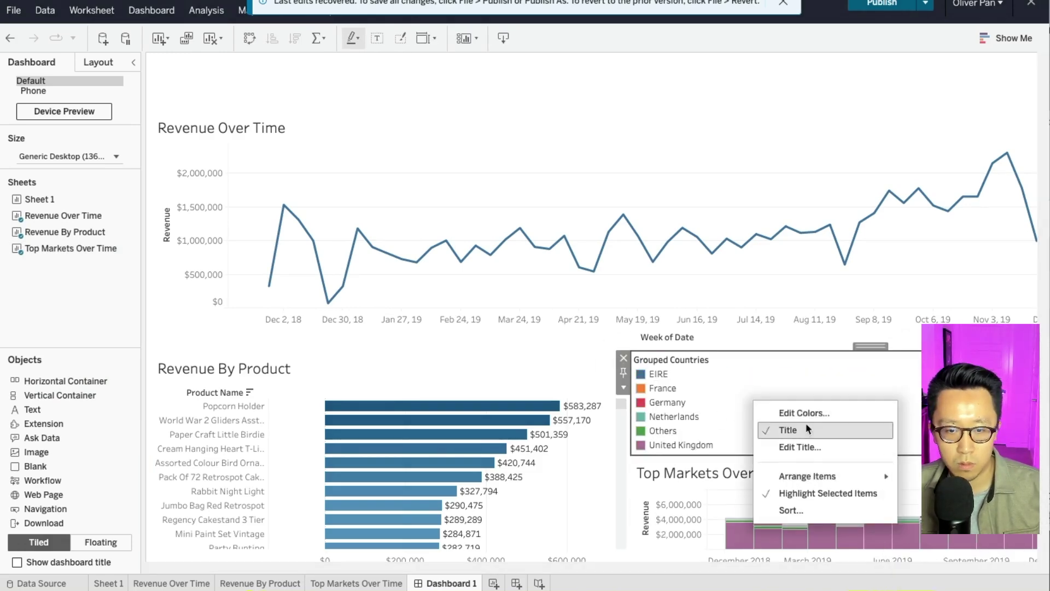
left_click(624, 361)
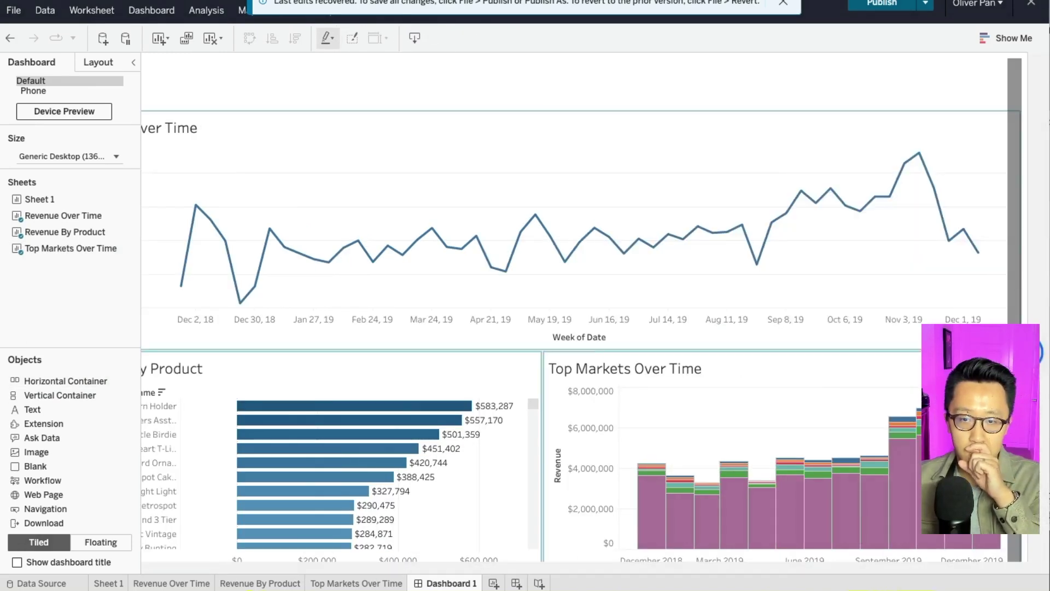
Place an empty container and a blank text box across the top, above Revenue Over Time.
left_click_drag(294, 563, 202, 567)
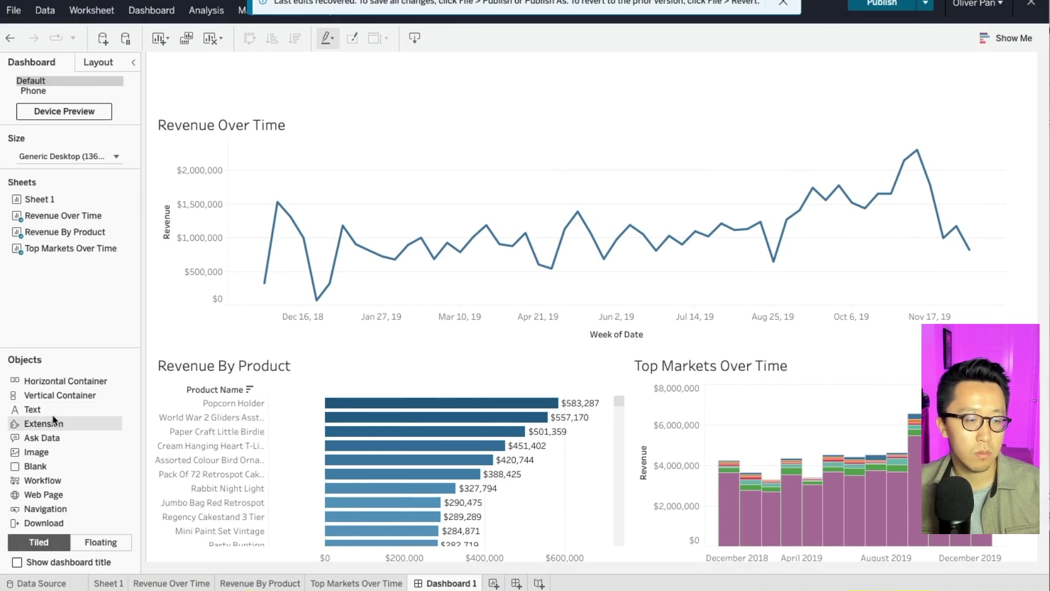
left_click_drag(124, 394, 439, 387)
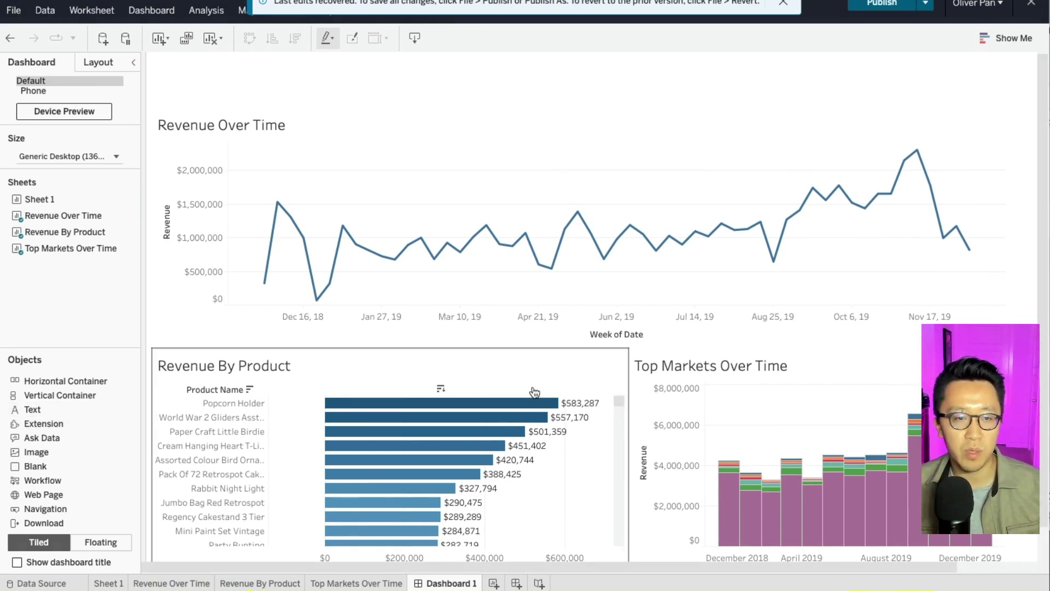
left_click_drag(534, 393, 488, 96)
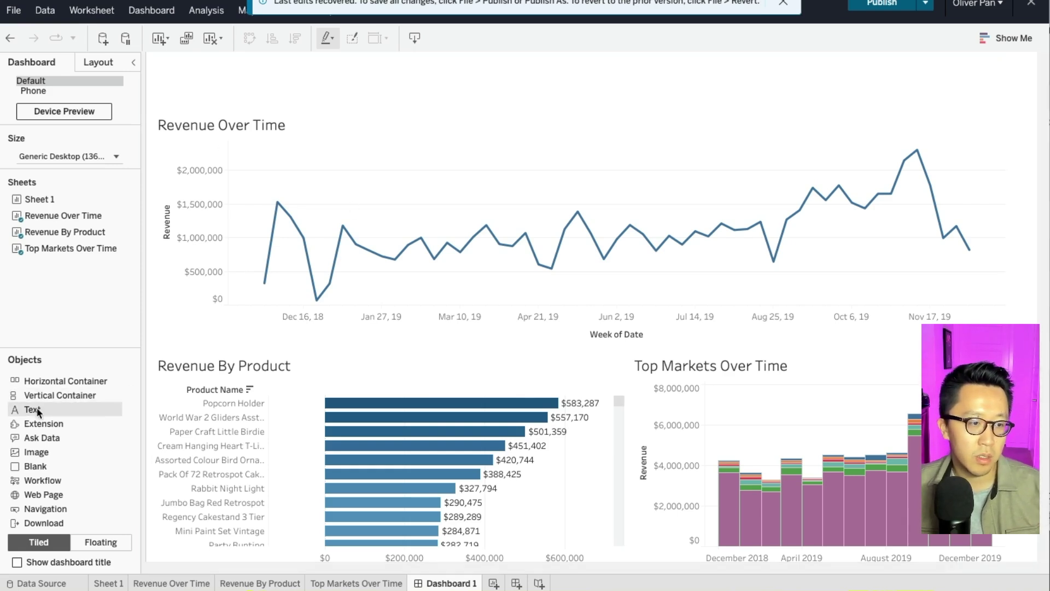
left_click_drag(31, 414, 504, 87)
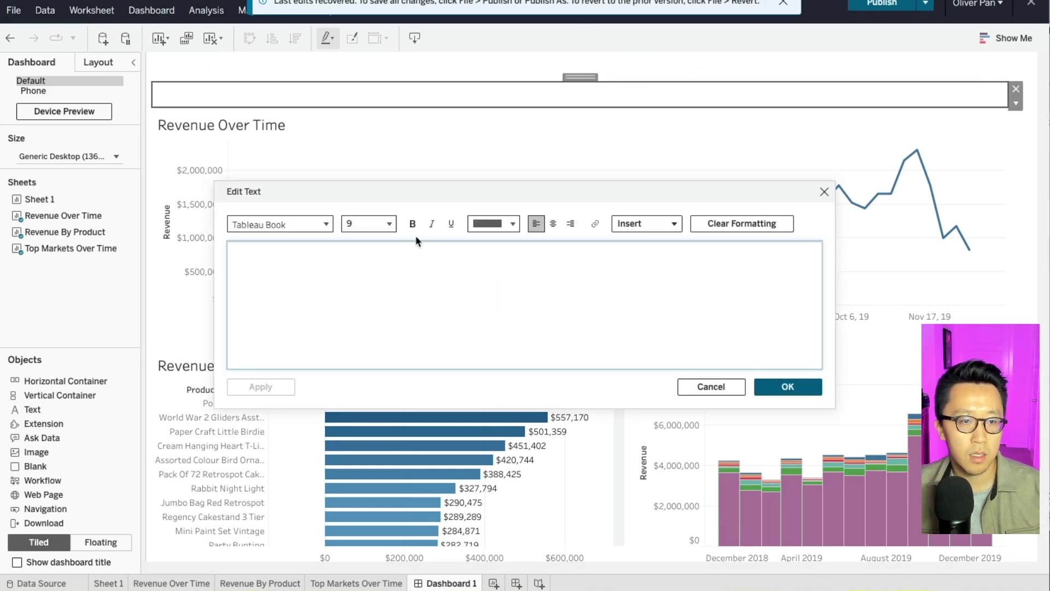
Enter the title 'Ecommerce Sales Performance Dashboard' at font size 15, centered and bold.
left_click(383, 225)
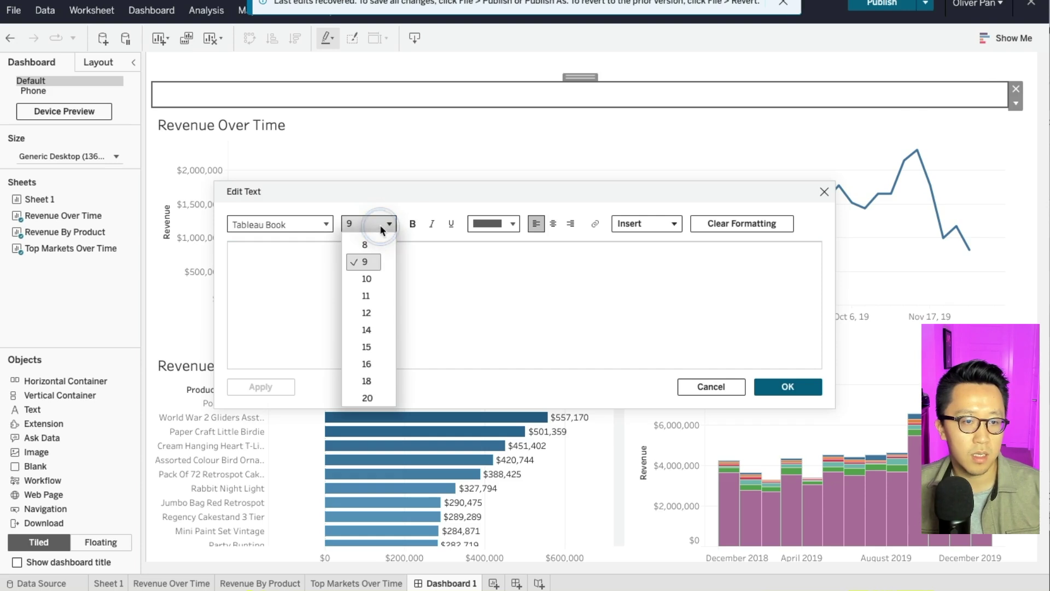
left_click(366, 347)
left_click(422, 278)
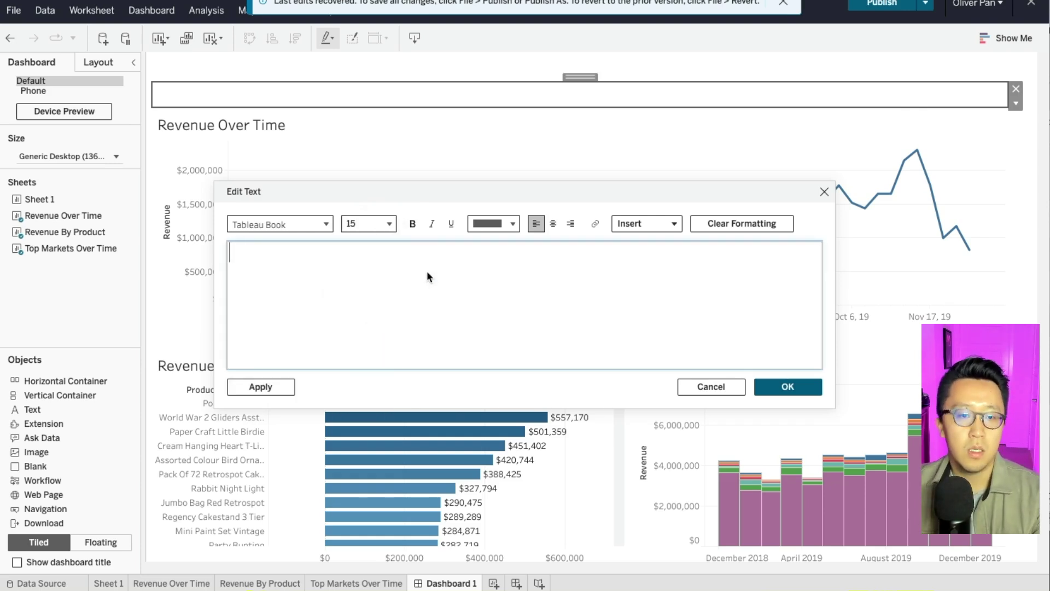
type("Ecommere")
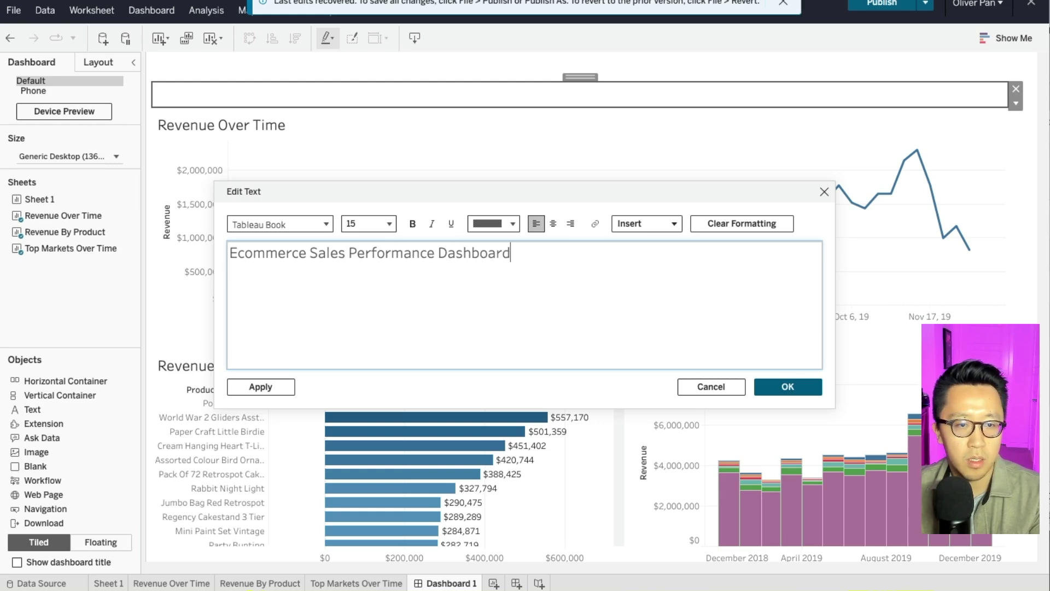
key("ctrl+a")
left_click(553, 223)
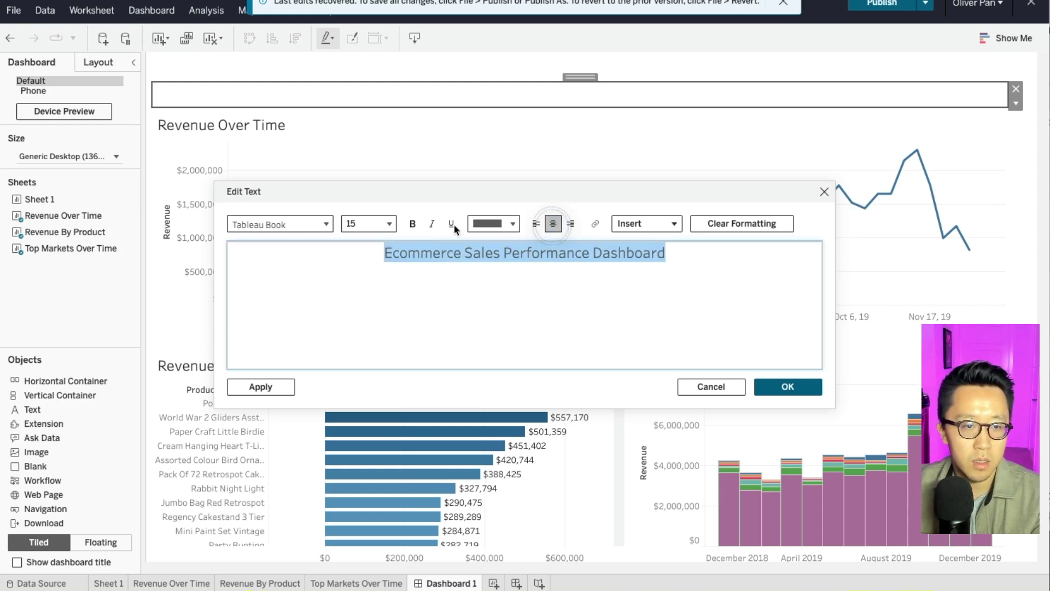
left_click(414, 225)
left_click(788, 387)
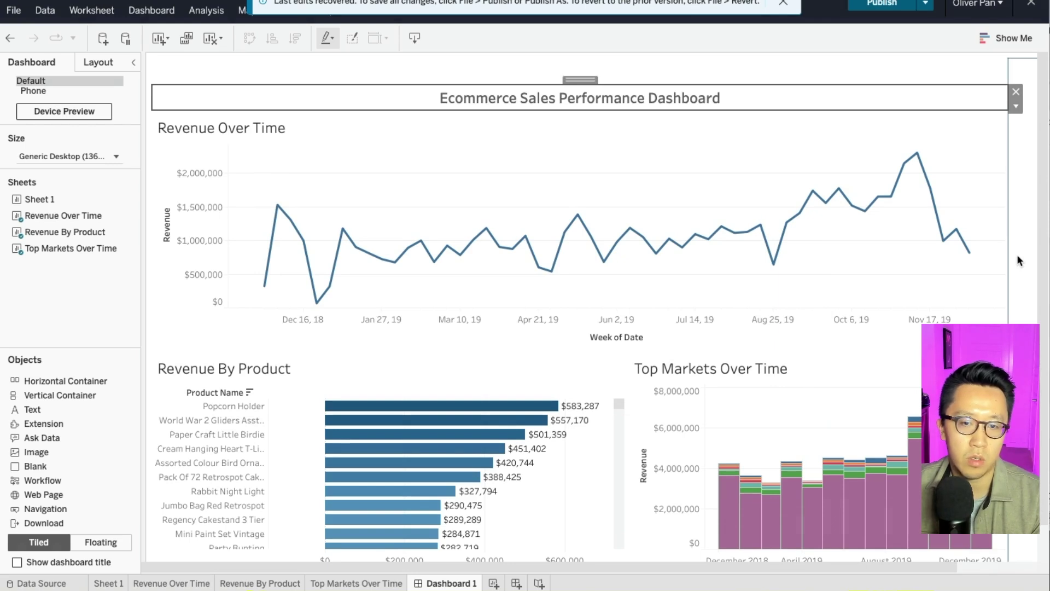
Add a Product Name filter from Revenue By Product and move it into the right-hand column.
scroll(1017, 255, "right", 3)
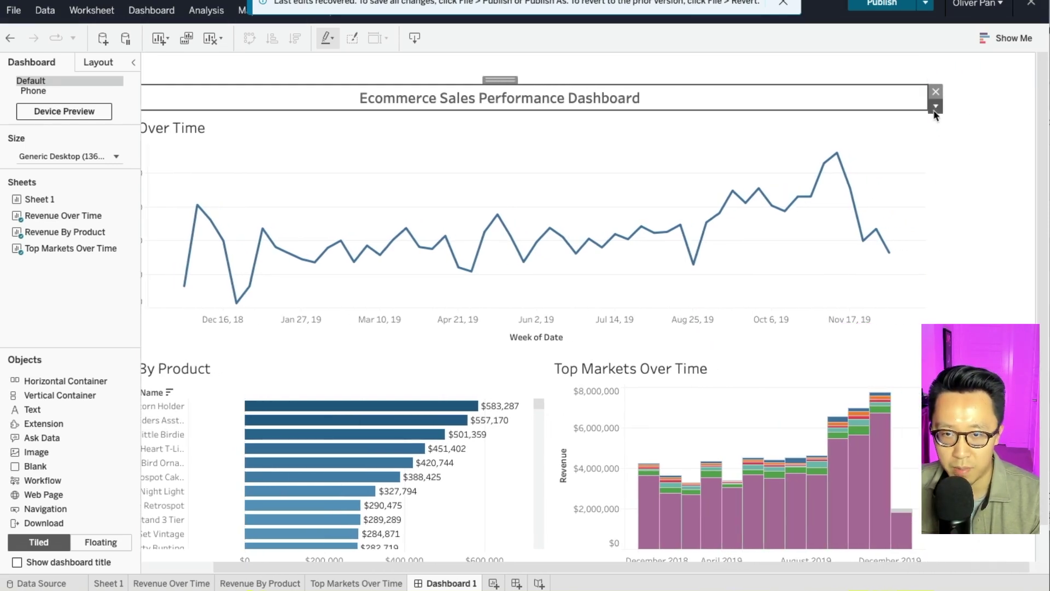
left_click(935, 107)
left_click(947, 174)
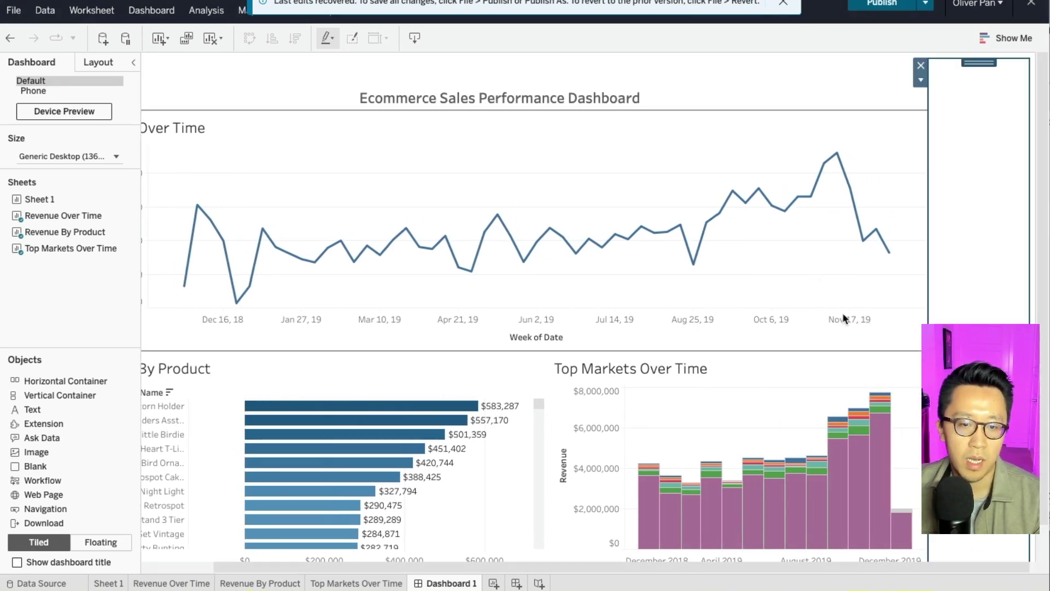
scroll(583, 348, "down", 1)
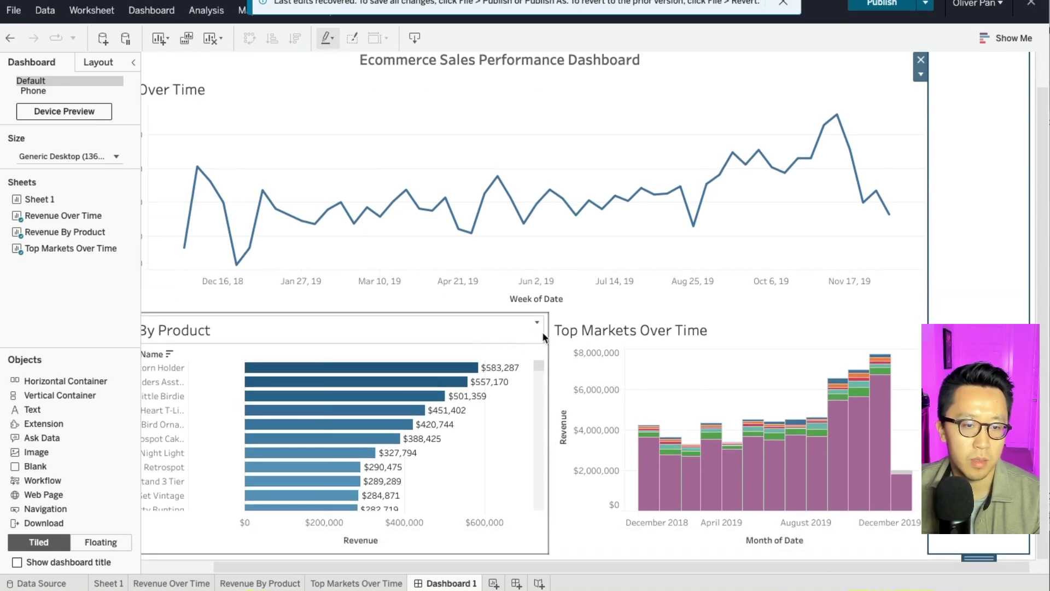
left_click(515, 334)
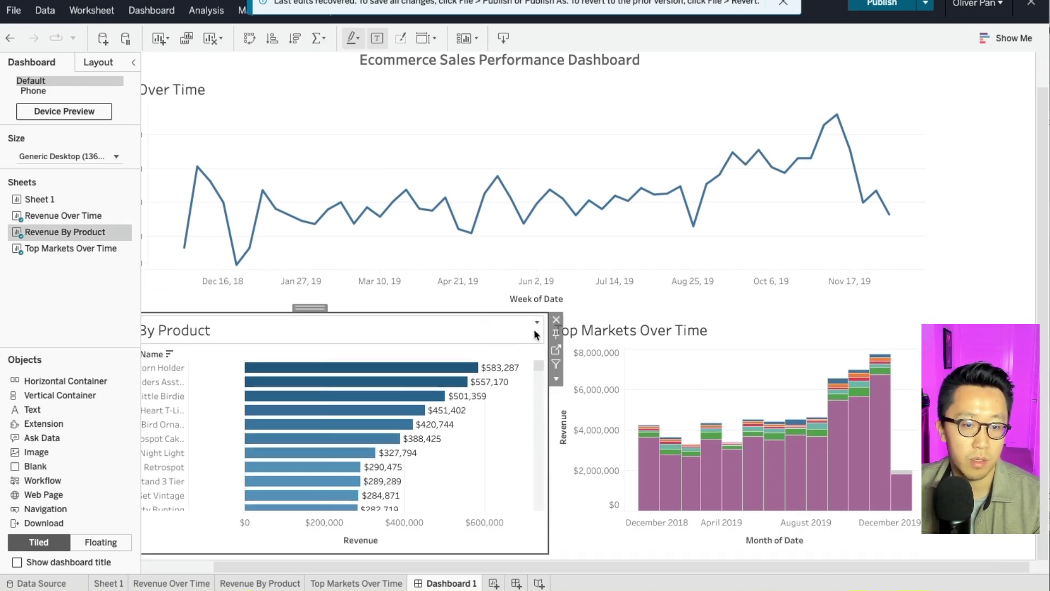
left_click(556, 381)
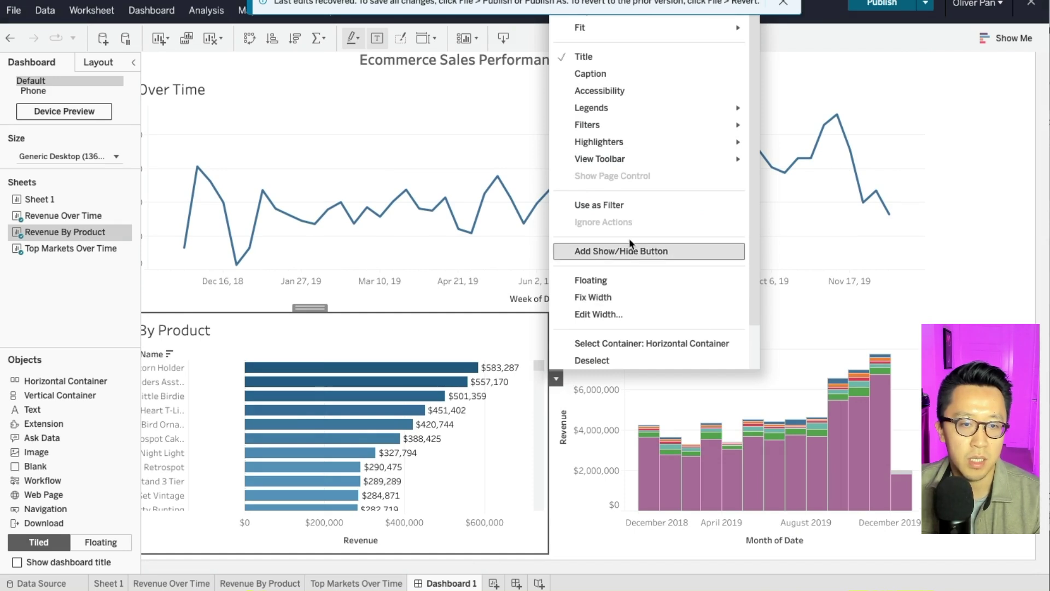
mouse_move(667, 131)
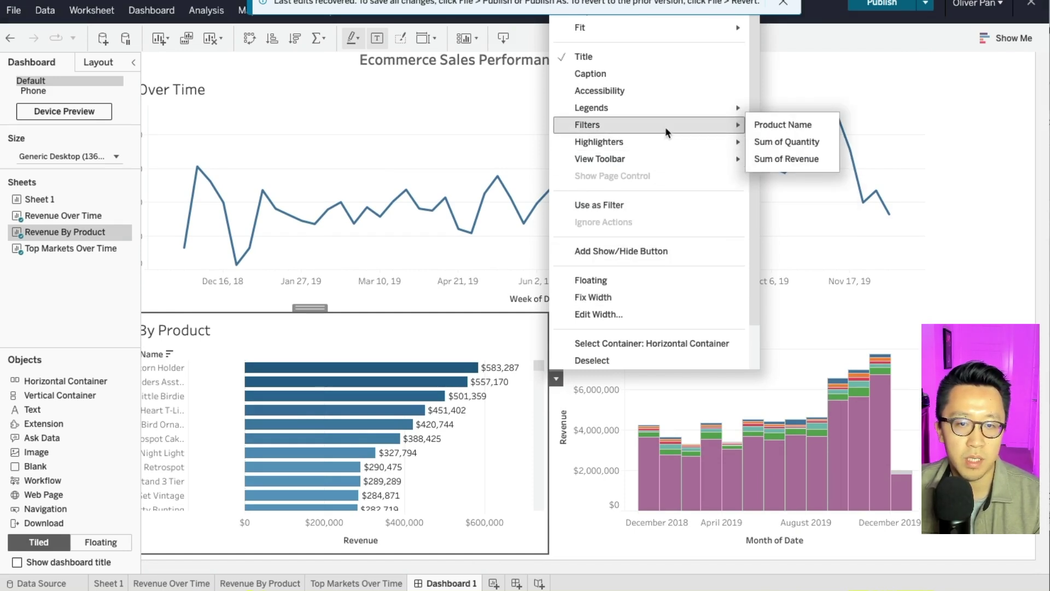
left_click(777, 125)
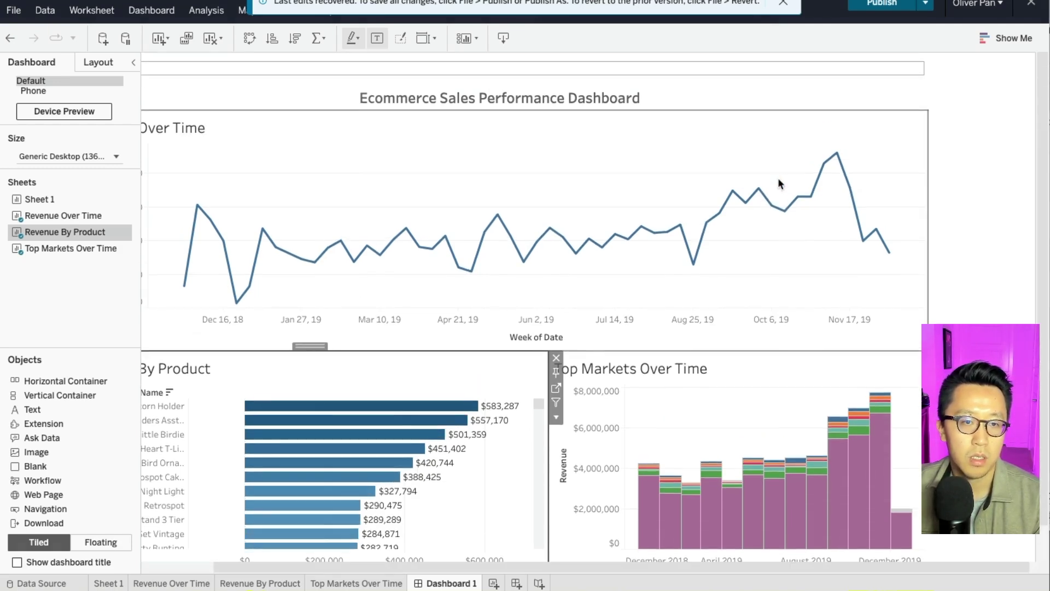
left_click(681, 67)
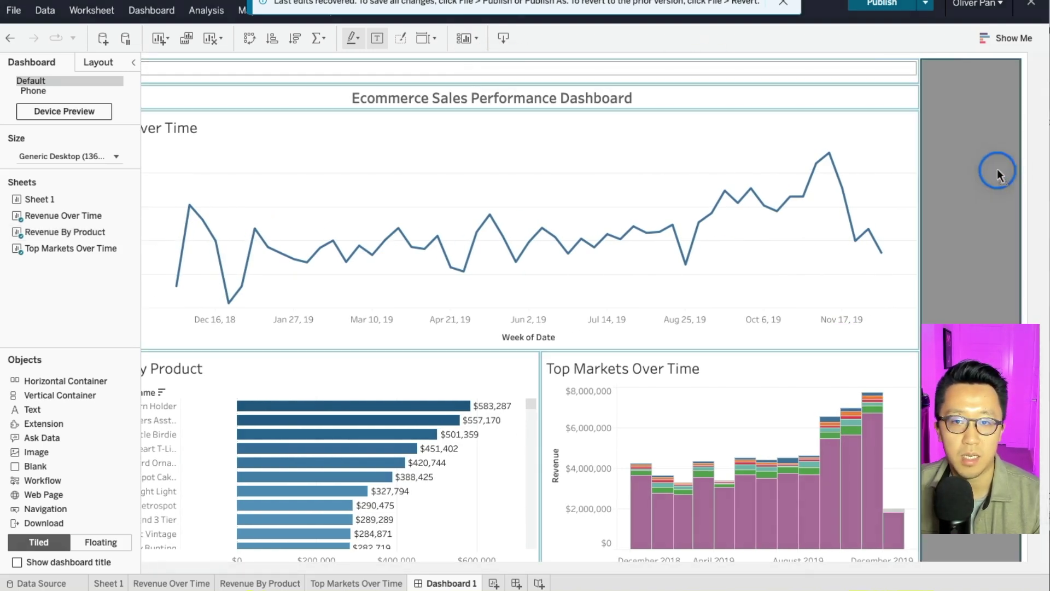
left_click_drag(999, 168, 980, 154)
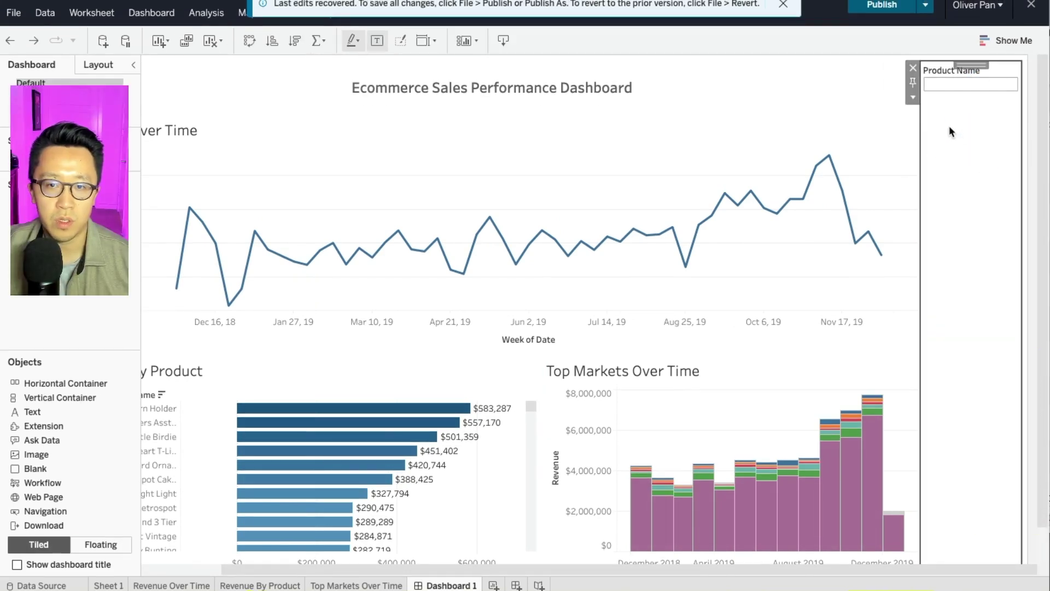
Apply the Product Name filter to all sheets using this data source.
left_click(913, 98)
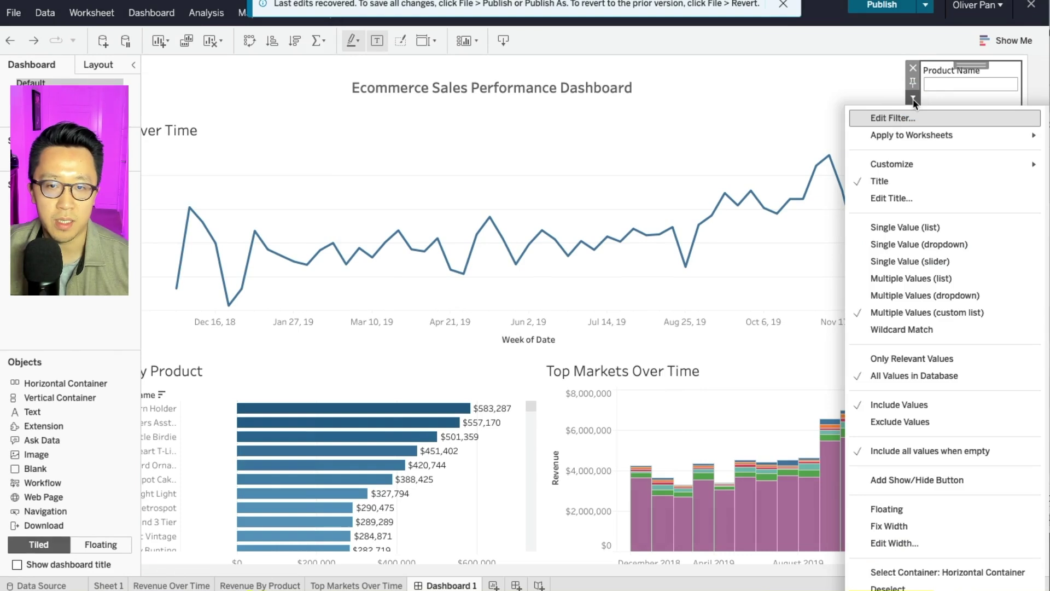
mouse_move(933, 136)
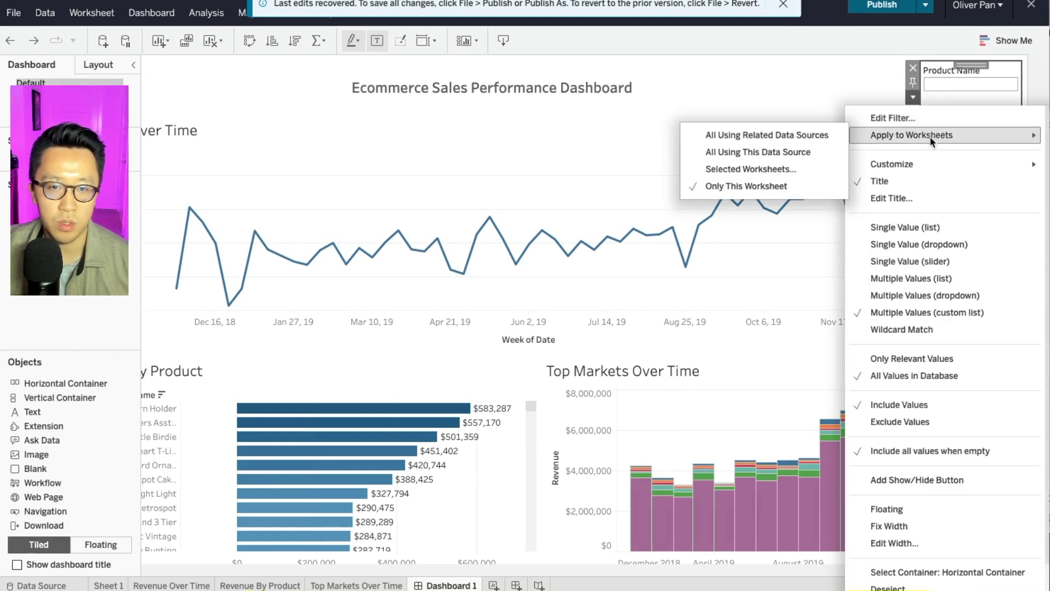
left_click(787, 152)
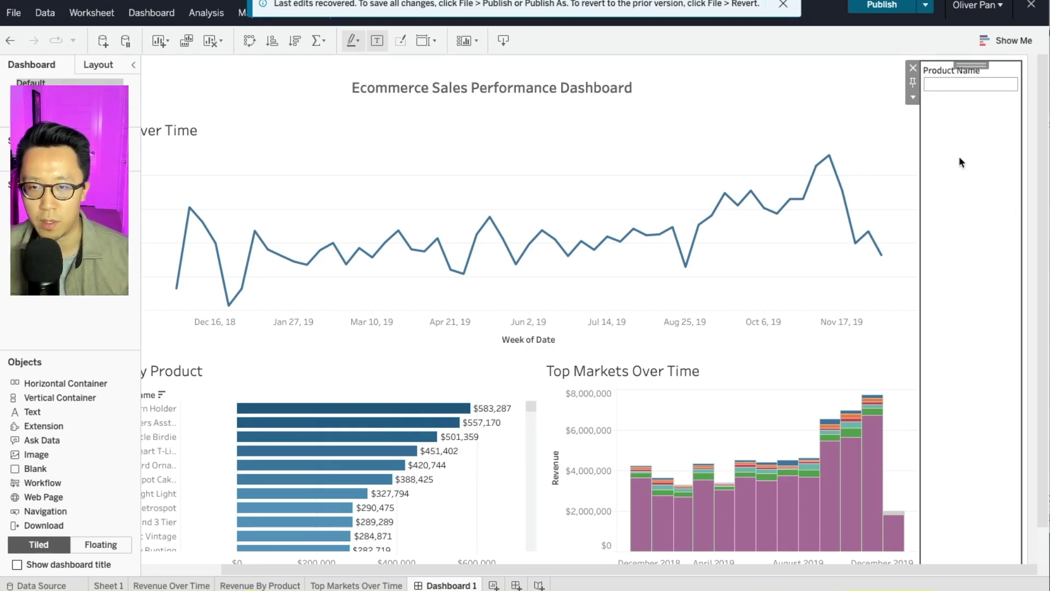
Change the Product Name filter to a Multiple Values (dropdown) control.
left_click(913, 99)
left_click(953, 97)
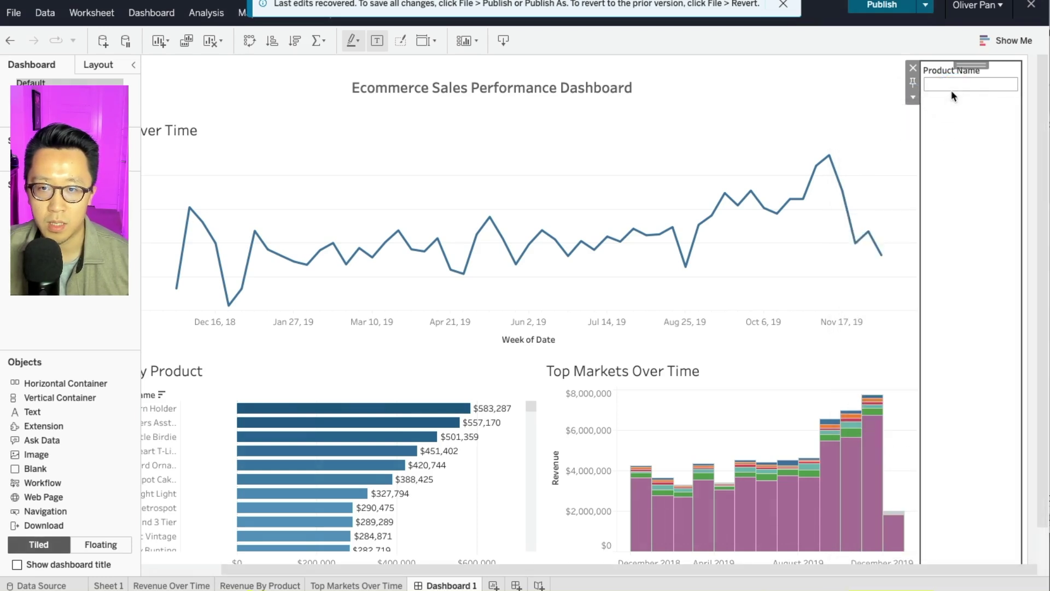
left_click(952, 84)
left_click(912, 100)
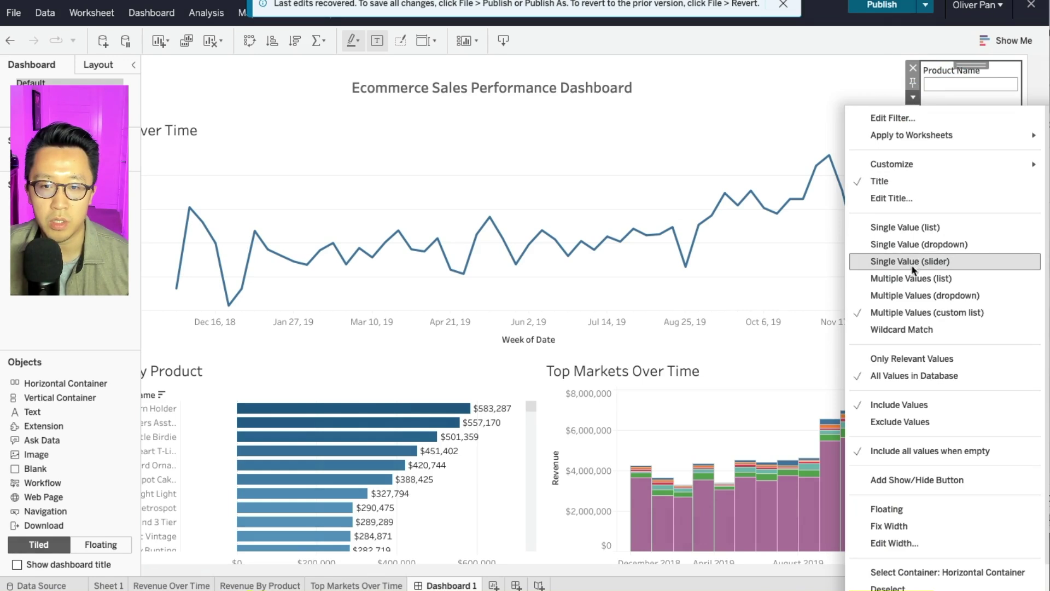
left_click(901, 297)
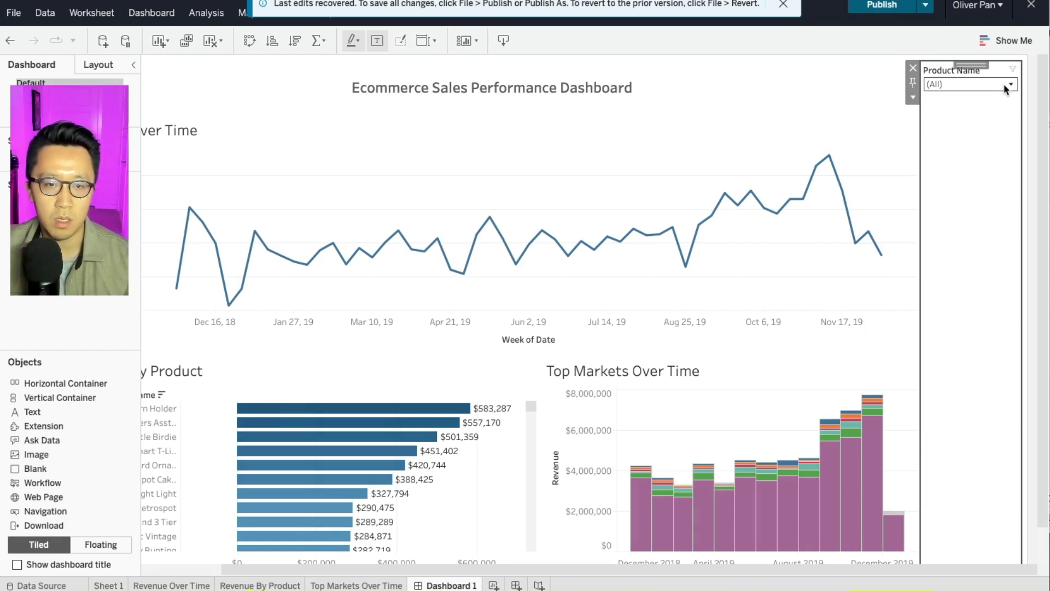
Filter to three products: 3 Drawer Antique White Wood Cabinet, 3 Gardenia Morris Boxed Candles, 3 Hearts Hanging Decoration Rustic.
left_click(1008, 87)
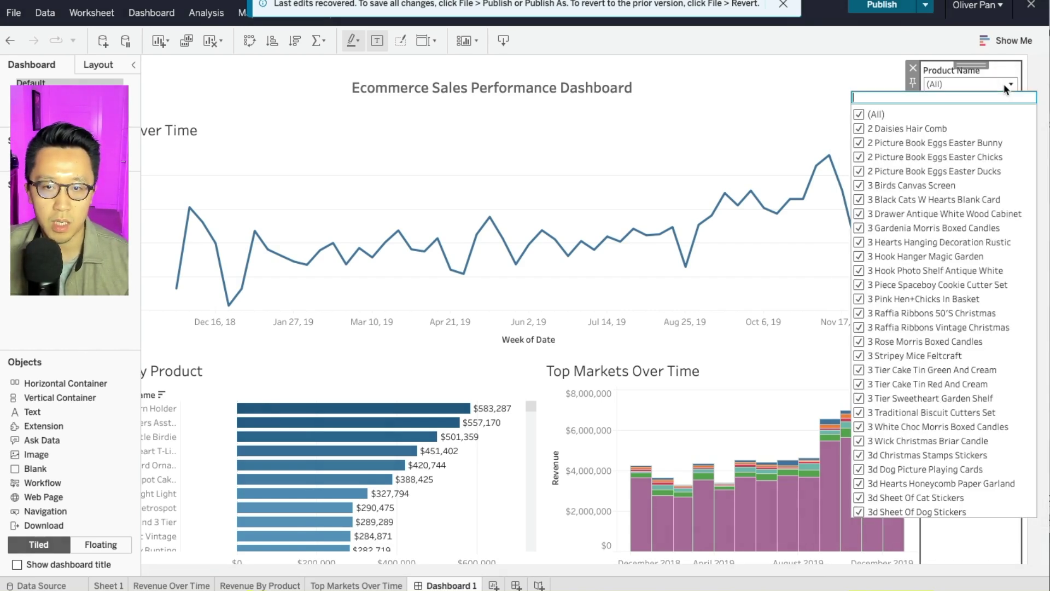
left_click(859, 115)
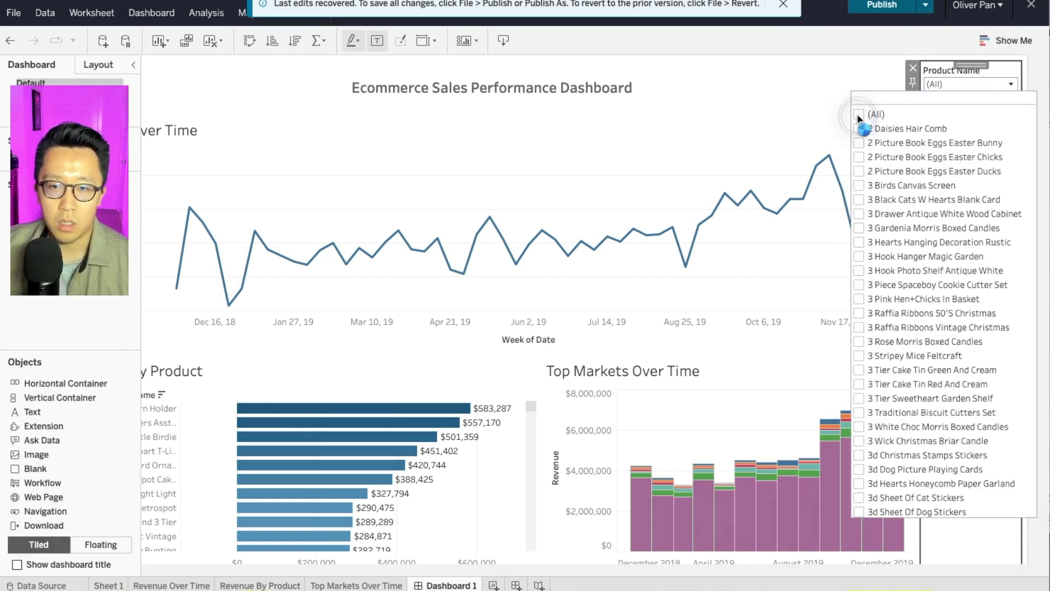
left_click(859, 214)
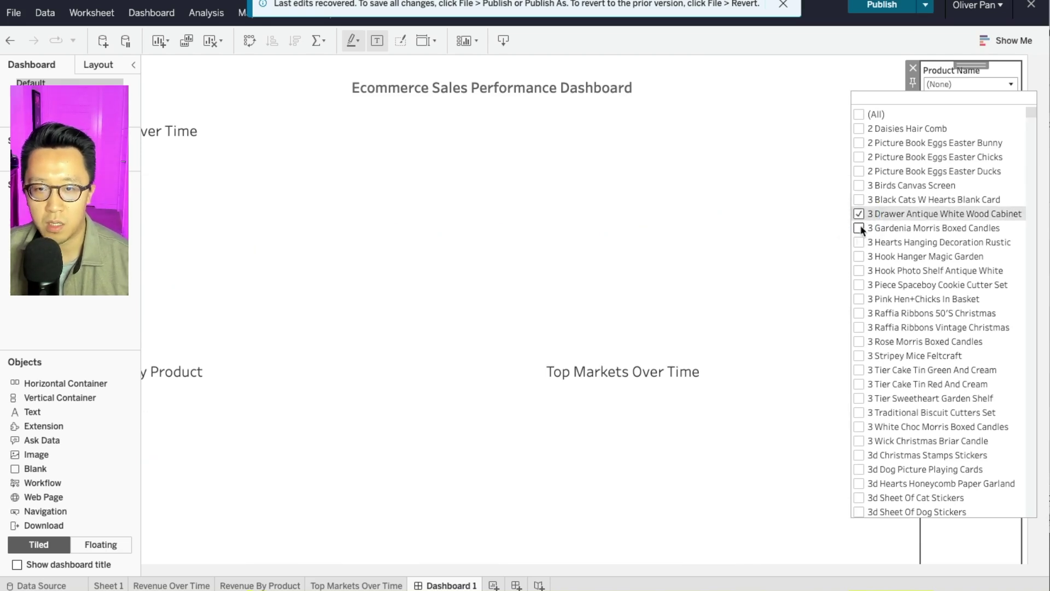
left_click(859, 228)
left_click(859, 242)
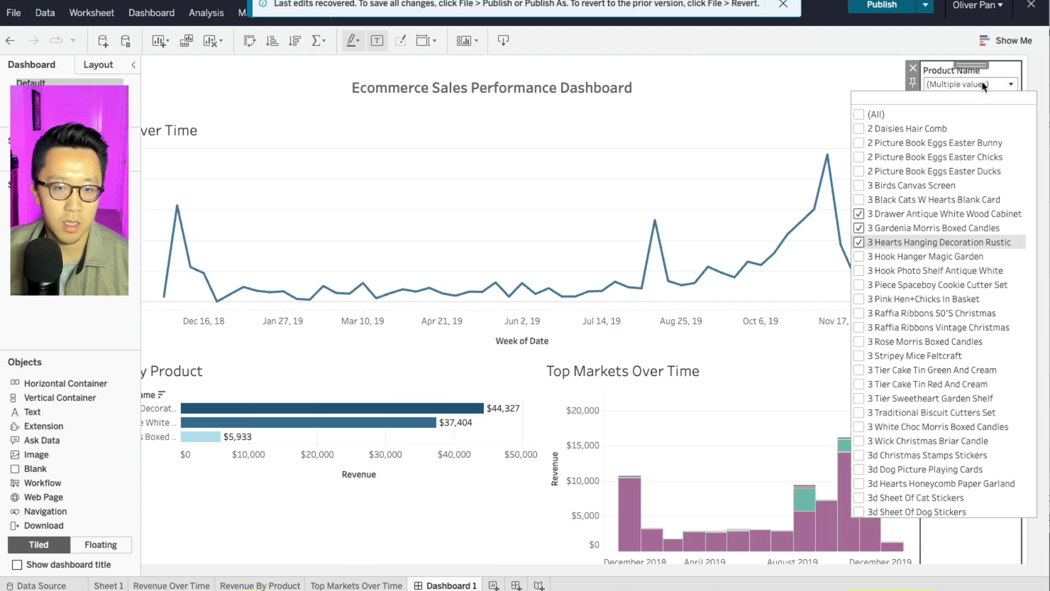
left_click(750, 125)
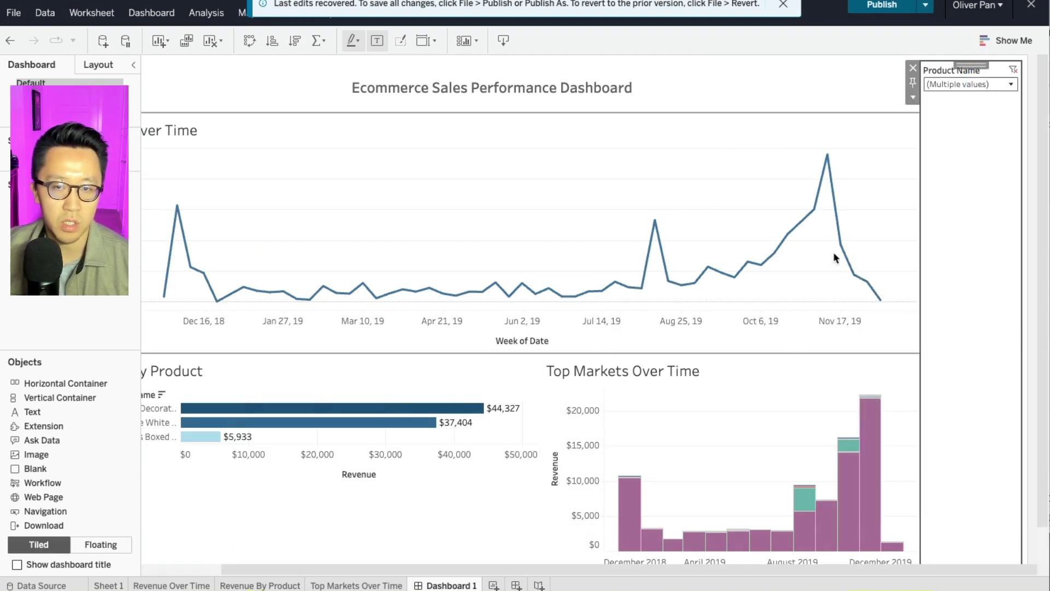
Reset the Product Name filter to (All) and deselect it.
left_click(954, 84)
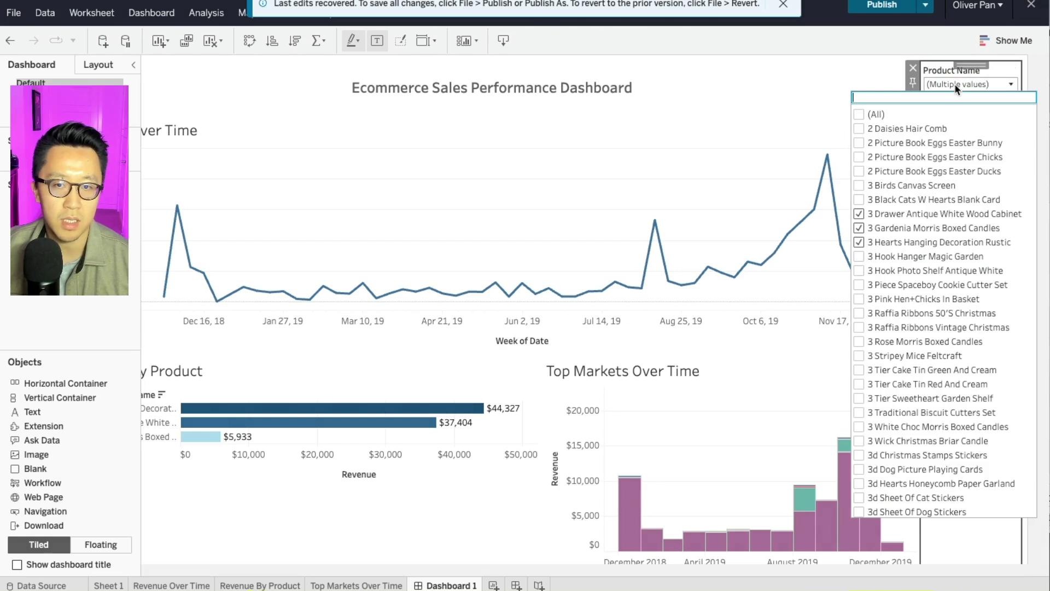
left_click(858, 114)
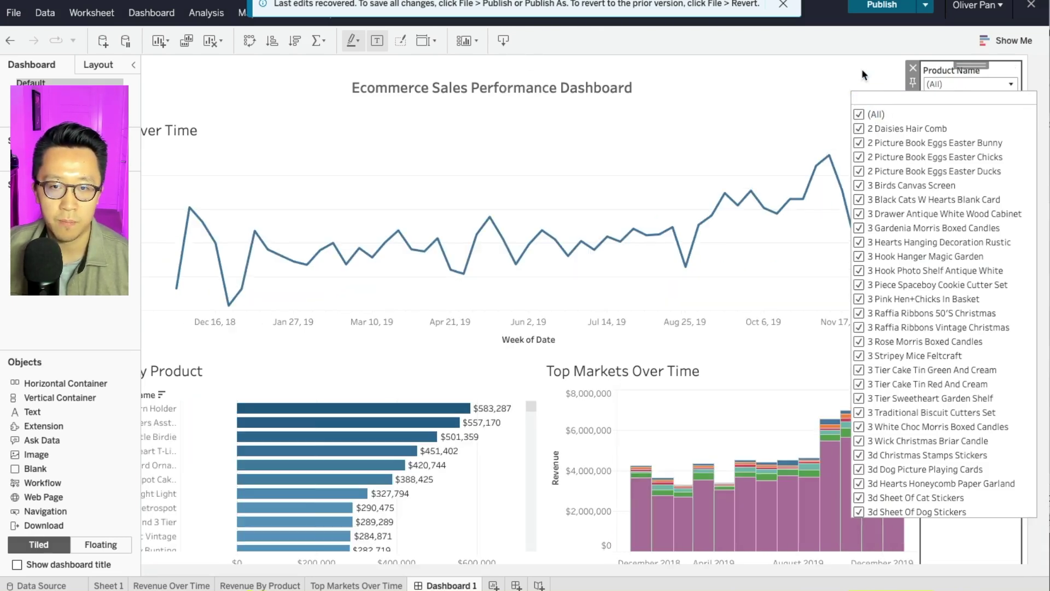
left_click(863, 72)
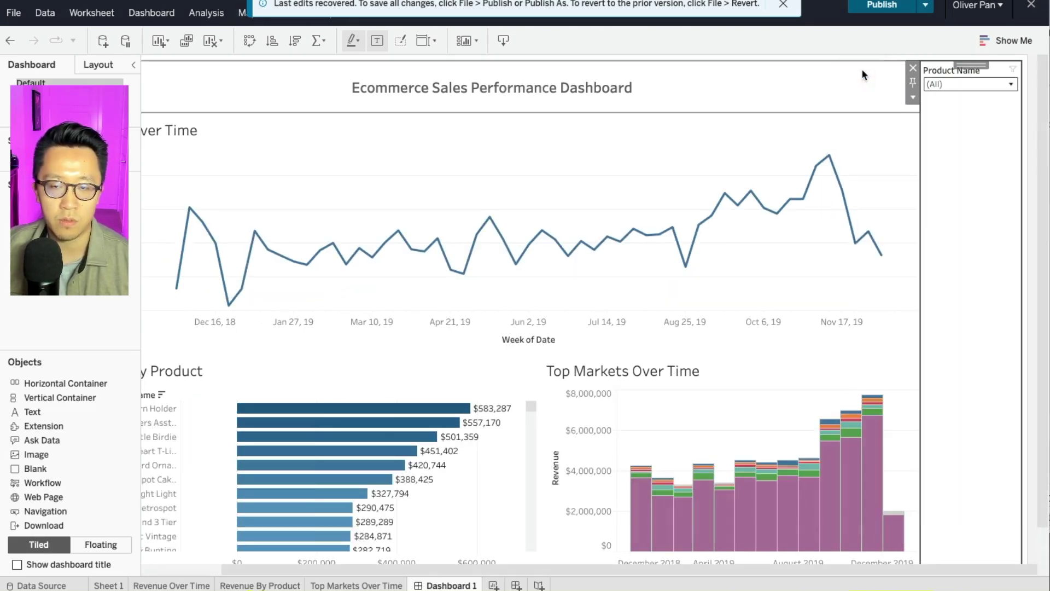
left_click(1022, 191)
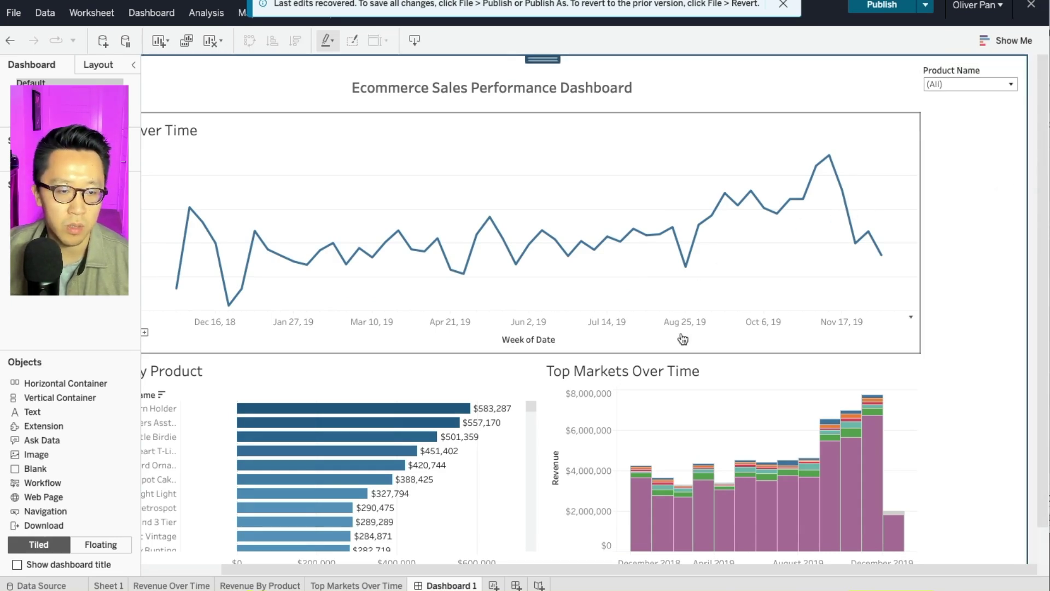
Add a Grouped Countries filter below Product Name as a Multiple Values (dropdown).
left_click(412, 352)
left_click(901, 415)
left_click(928, 391)
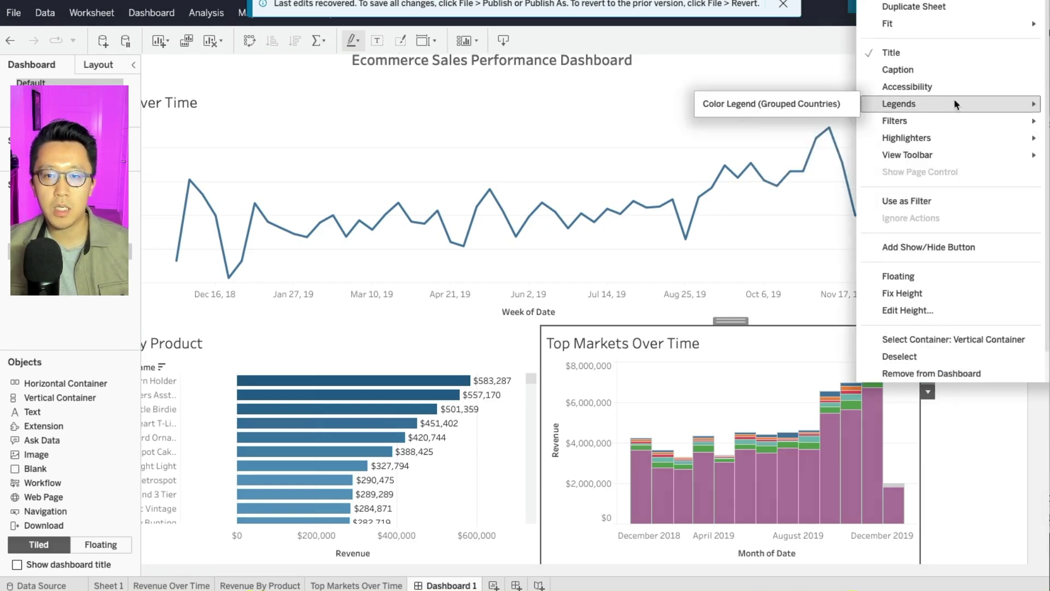
left_click(711, 101)
left_click_drag(989, 65, 972, 113)
left_click(913, 149)
left_click(938, 336)
Test Grouped Countries with only Germany, then add the Month of Date filter.
left_click(971, 136)
left_click(932, 166)
left_click(933, 209)
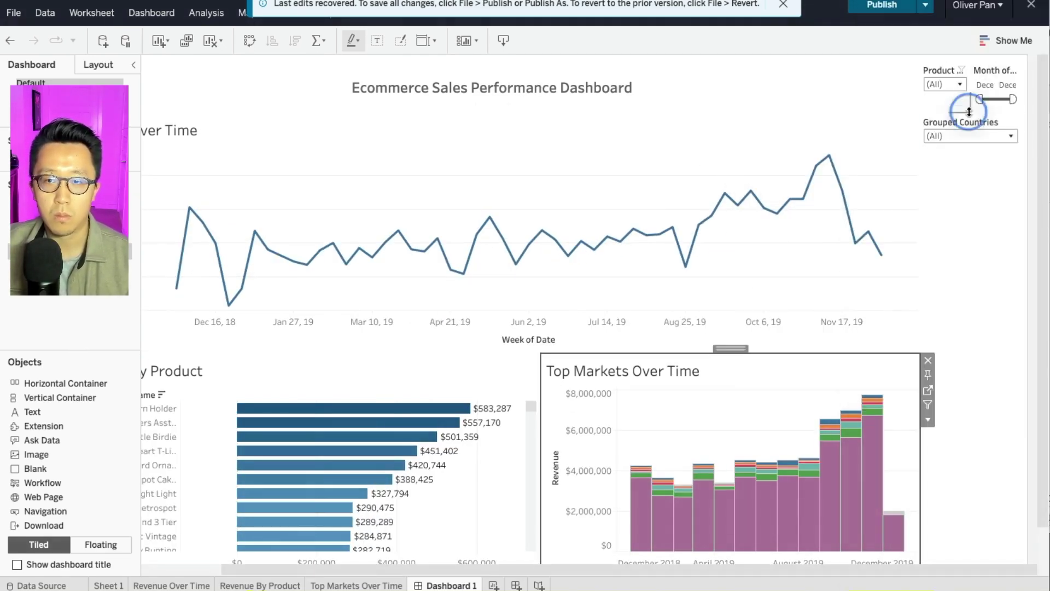
left_click(984, 74)
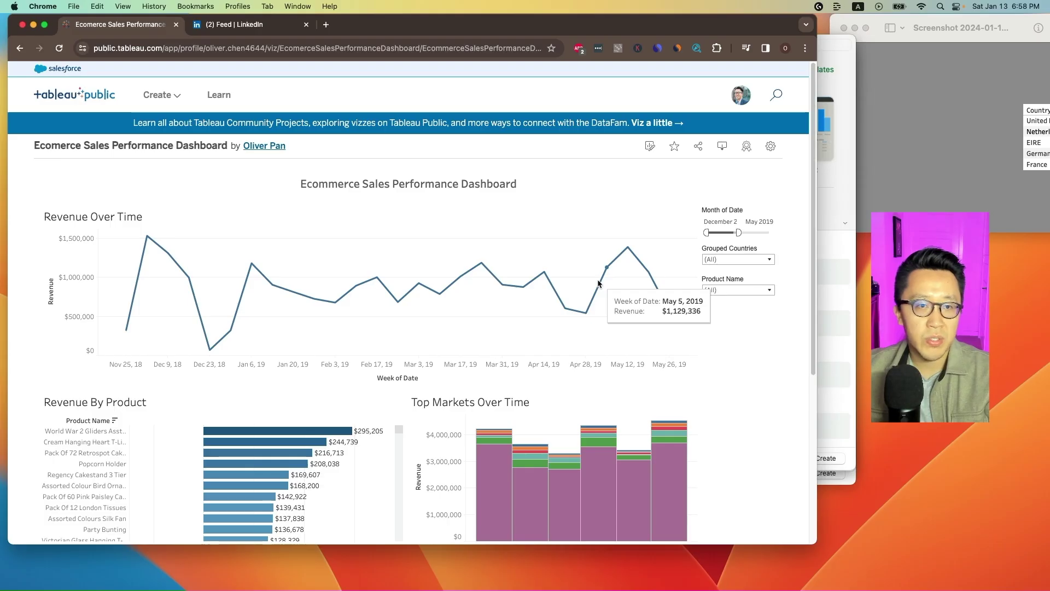
Copy the published dashboard's URL and switch to the LinkedIn feed.
key("super+l")
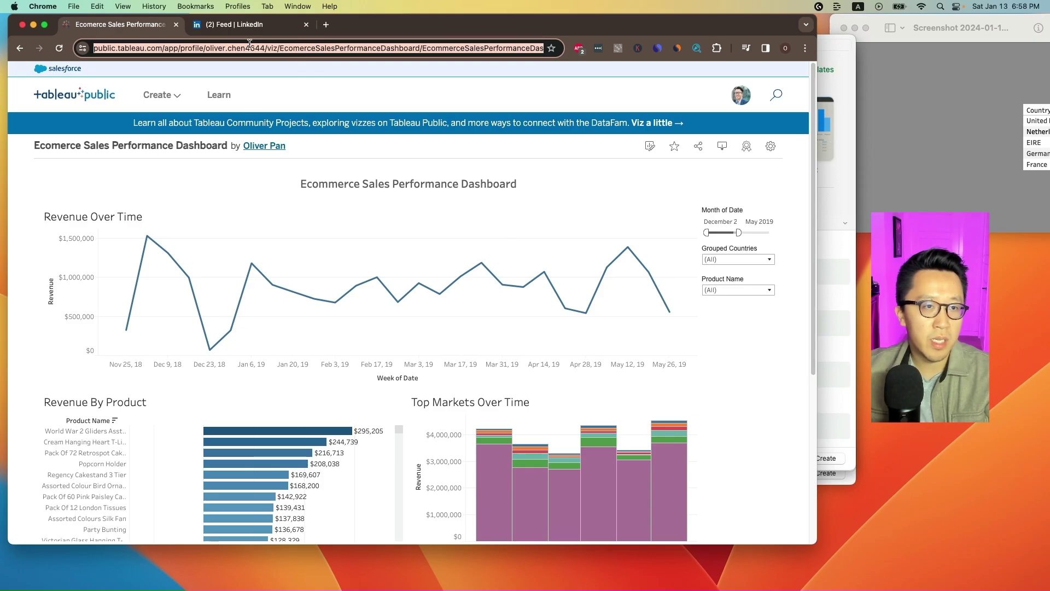
left_click(246, 31)
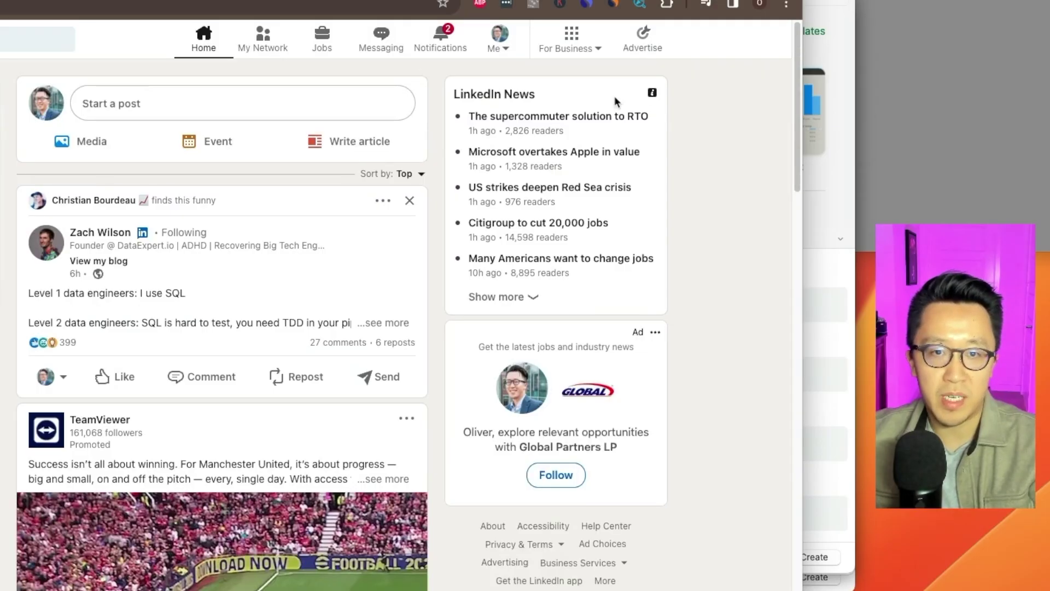
From your profile, edit the Featured section and choose Add a link.
left_click(500, 48)
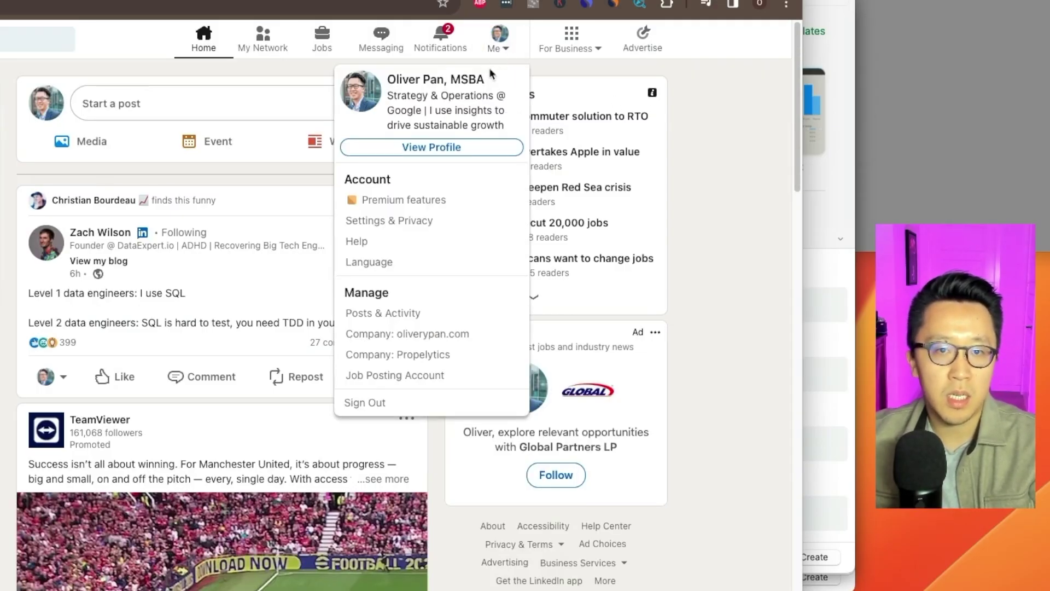
left_click(445, 154)
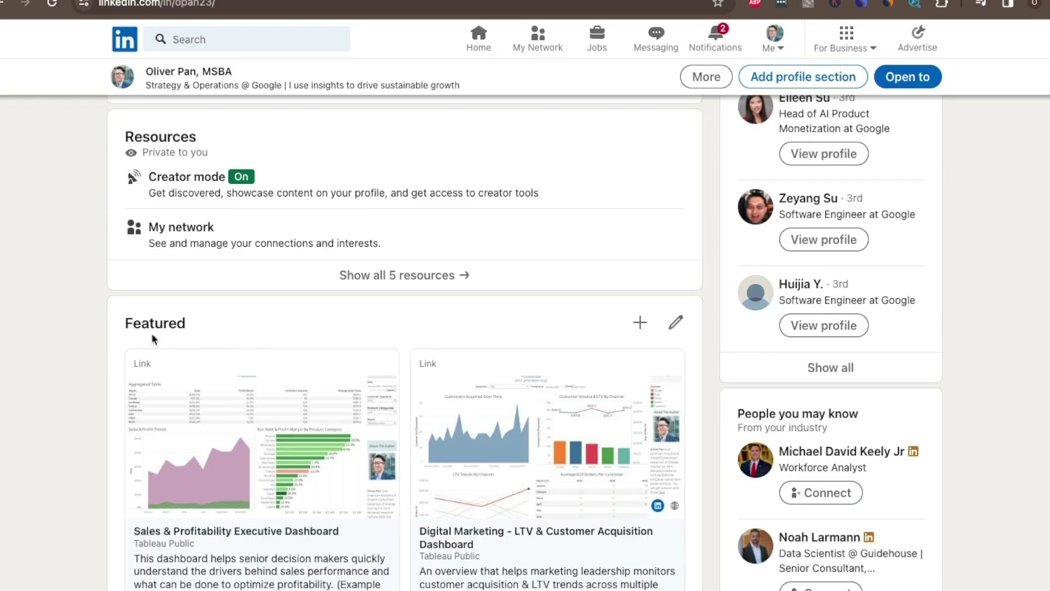
left_click(675, 322)
left_click(676, 139)
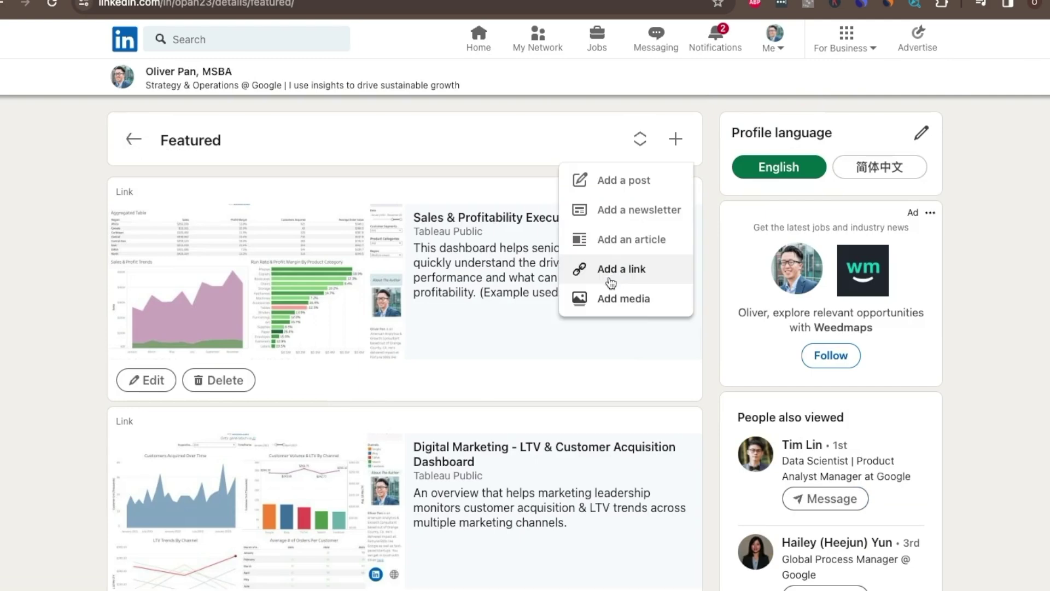
left_click(616, 269)
Paste the dashboard URL and fetch its title and thumbnail.
left_click(362, 149)
type("https://public.tableau.com/app/profile/oliver.chen4644/viz/EcomerceSalesPerformanceDashboard/EcommerceSalesPerformanceDashboard#1")
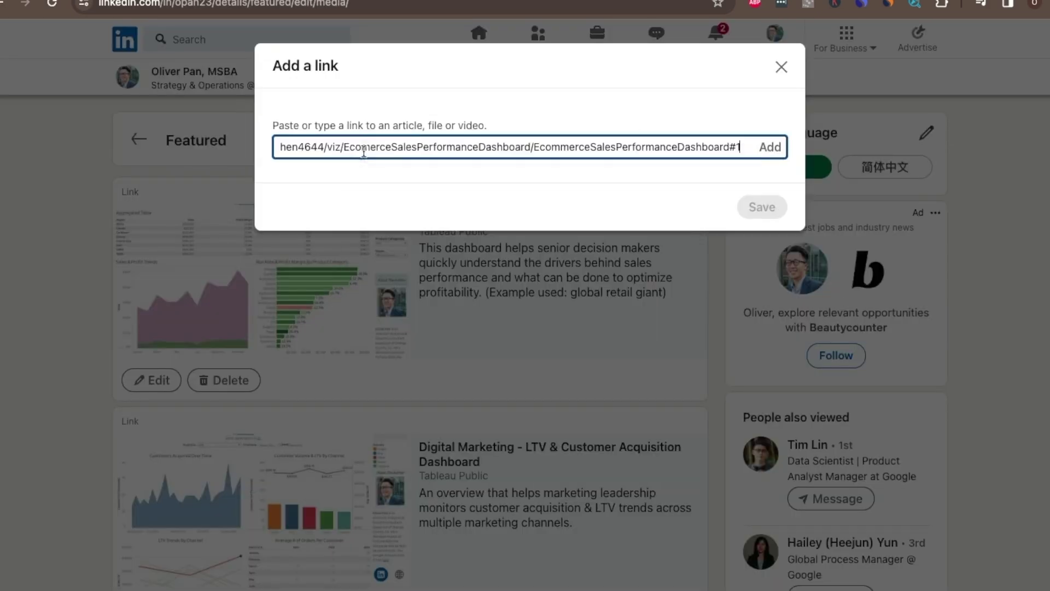
left_click(773, 153)
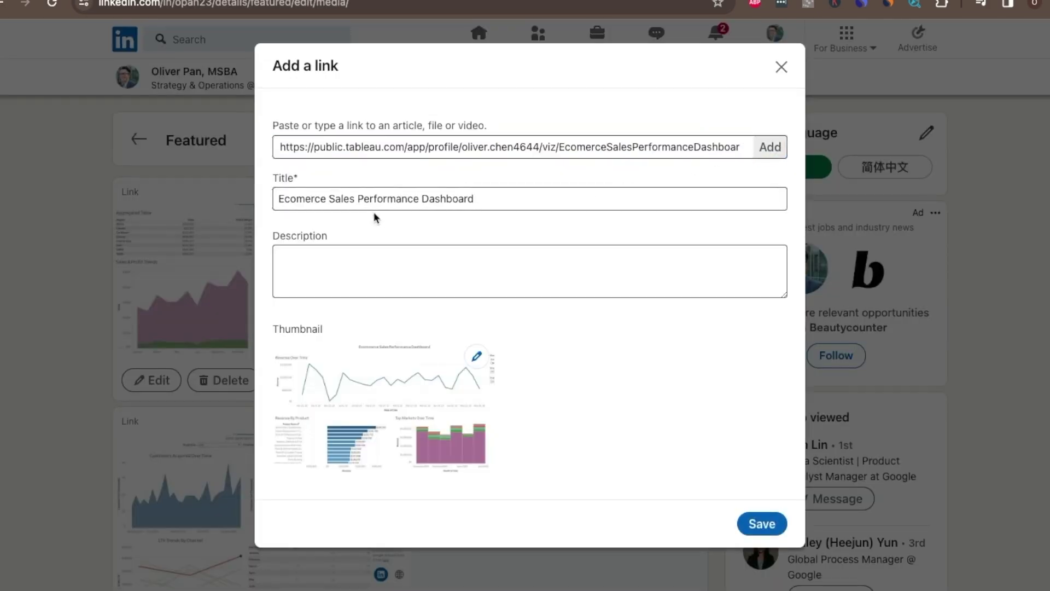
left_click(402, 201)
key("Tab")
left_click(324, 198)
left_click(514, 197)
Describe the link as 'Data visualization for a UK-based ecom store.' and save it.
left_click(471, 257)
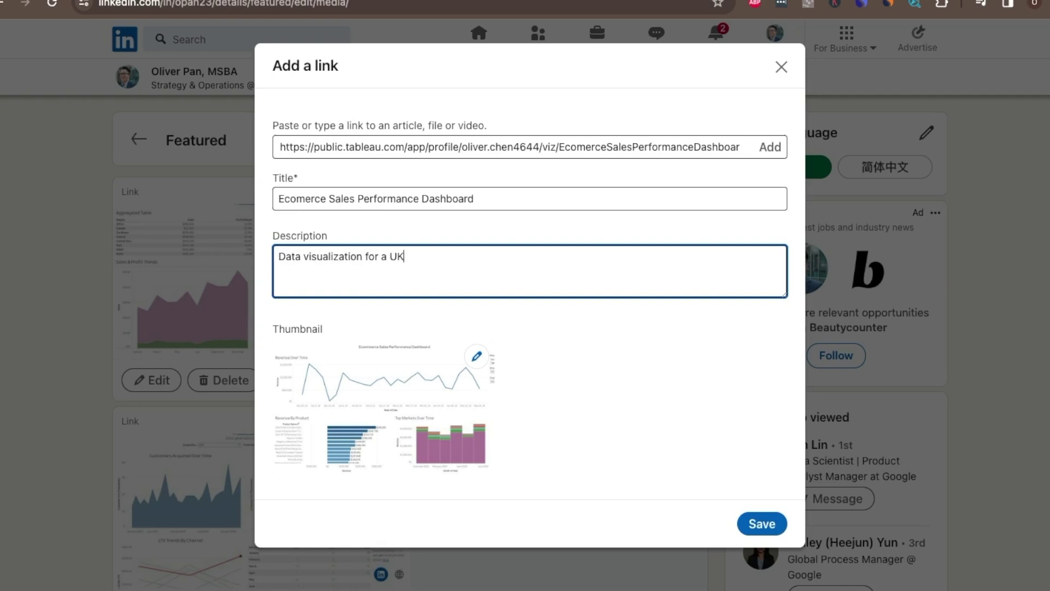
type("com store.")
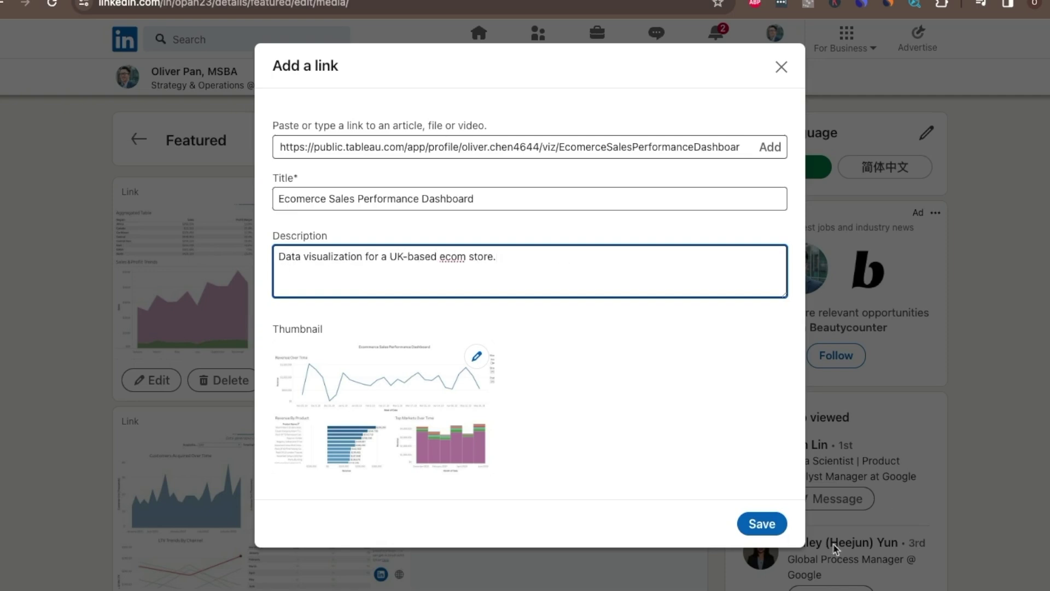
left_click(762, 524)
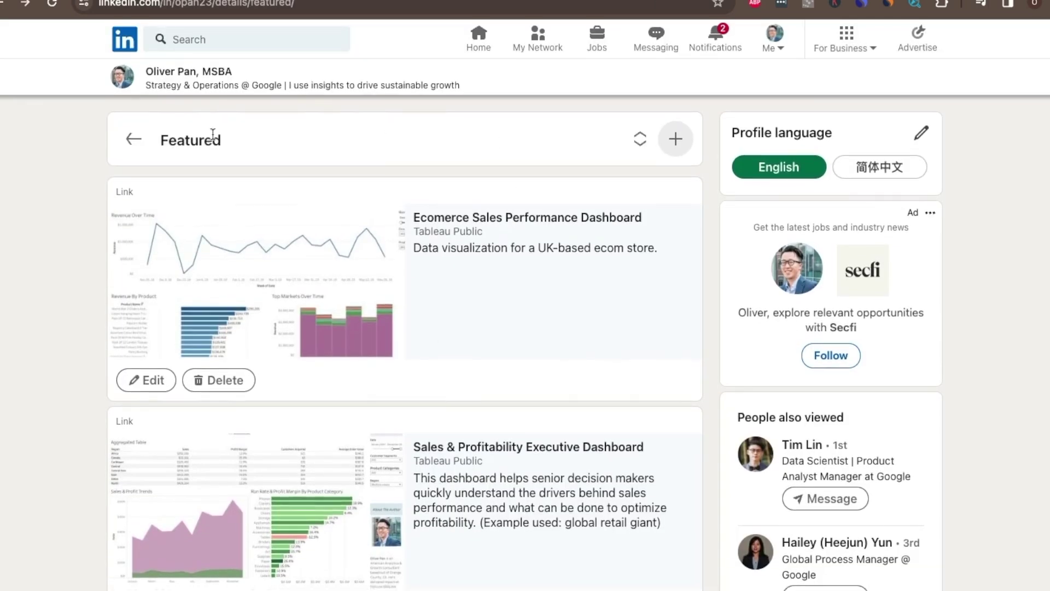
Leave the Featured editor and return to the profile page.
left_click(134, 139)
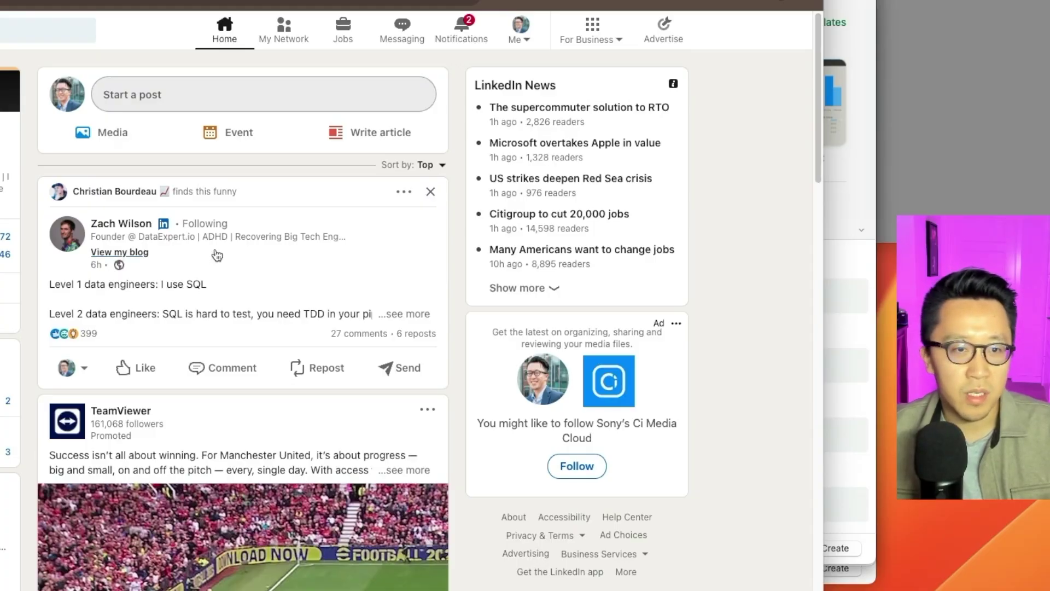
left_click(185, 99)
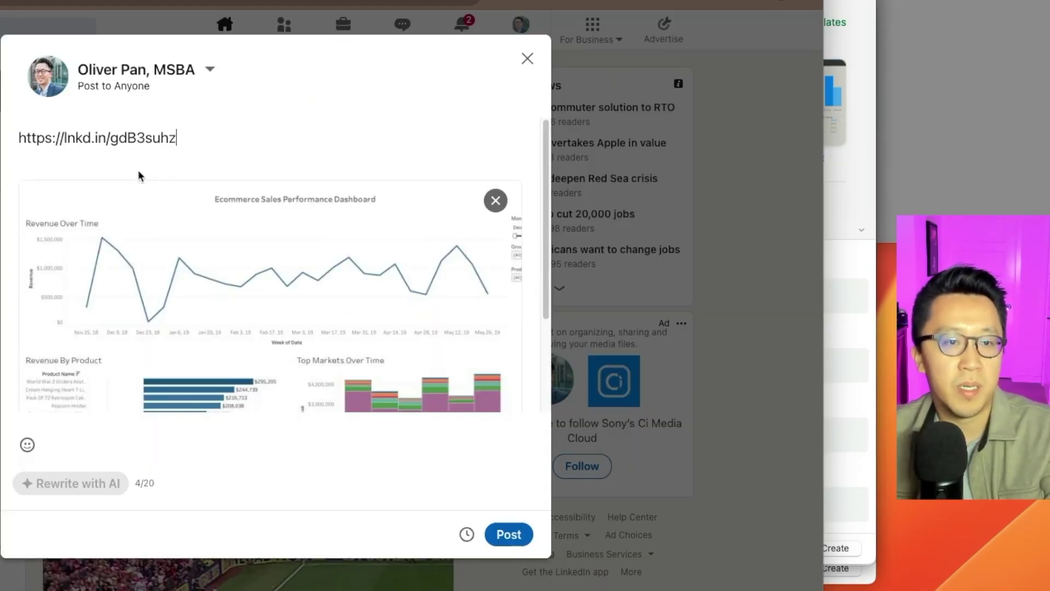
left_click(207, 147)
triple_click(207, 147)
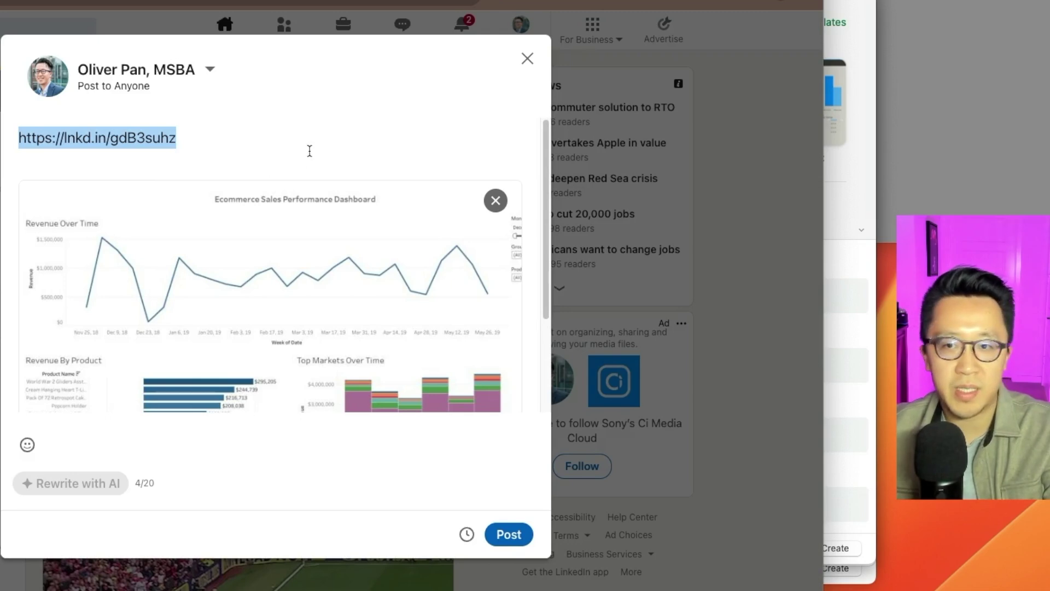